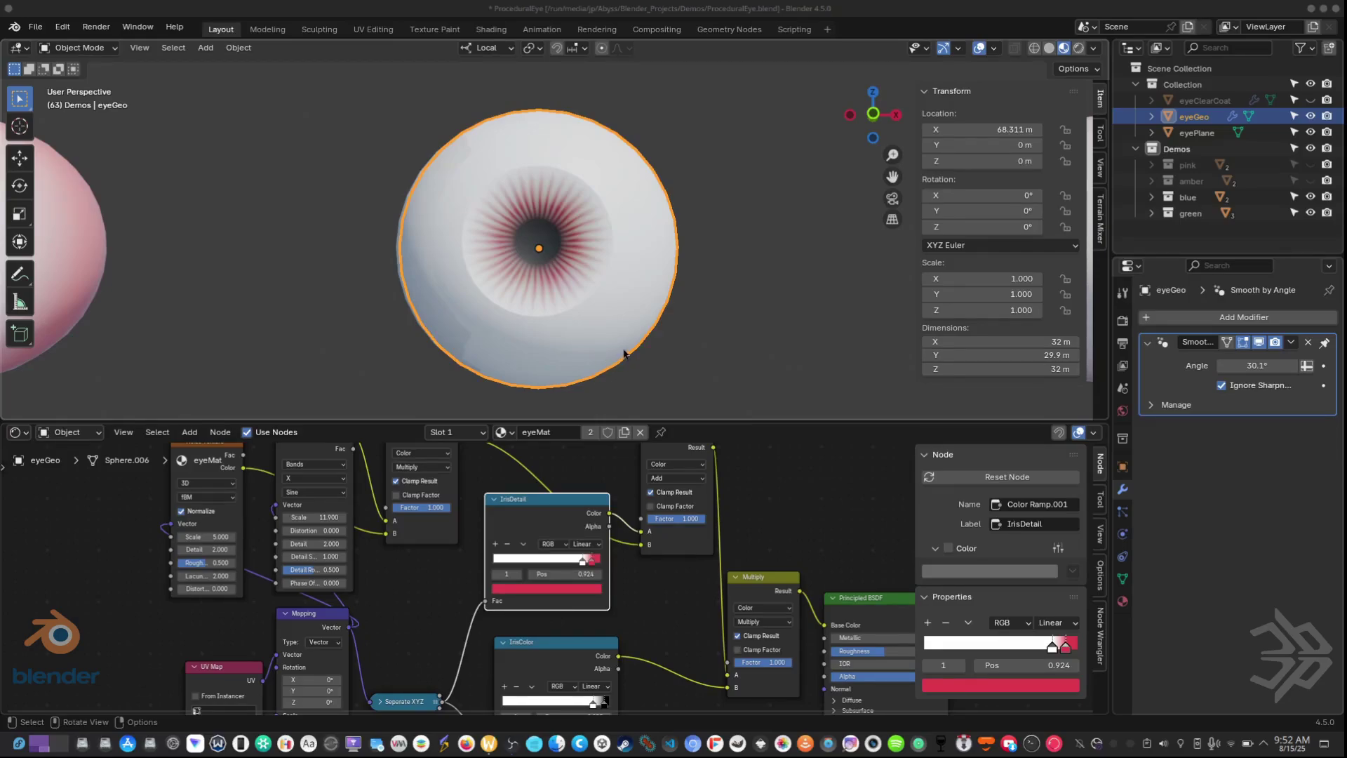
- Apply Shade Auto Smooth to the eyeGeo sphere and set its smoothing angle to 46.5°
middle_click_drag(626, 341, 625, 354, "shift")
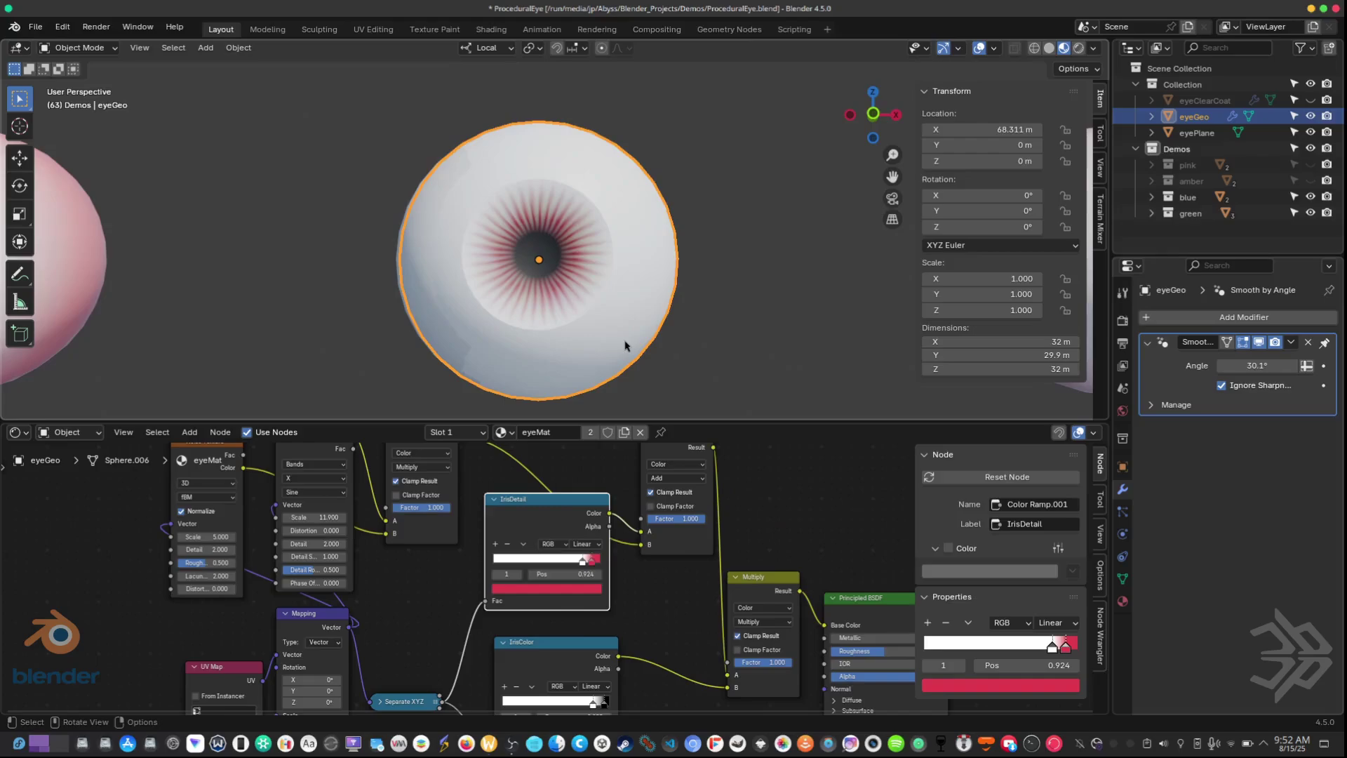
middle_click_drag(594, 288, 653, 307)
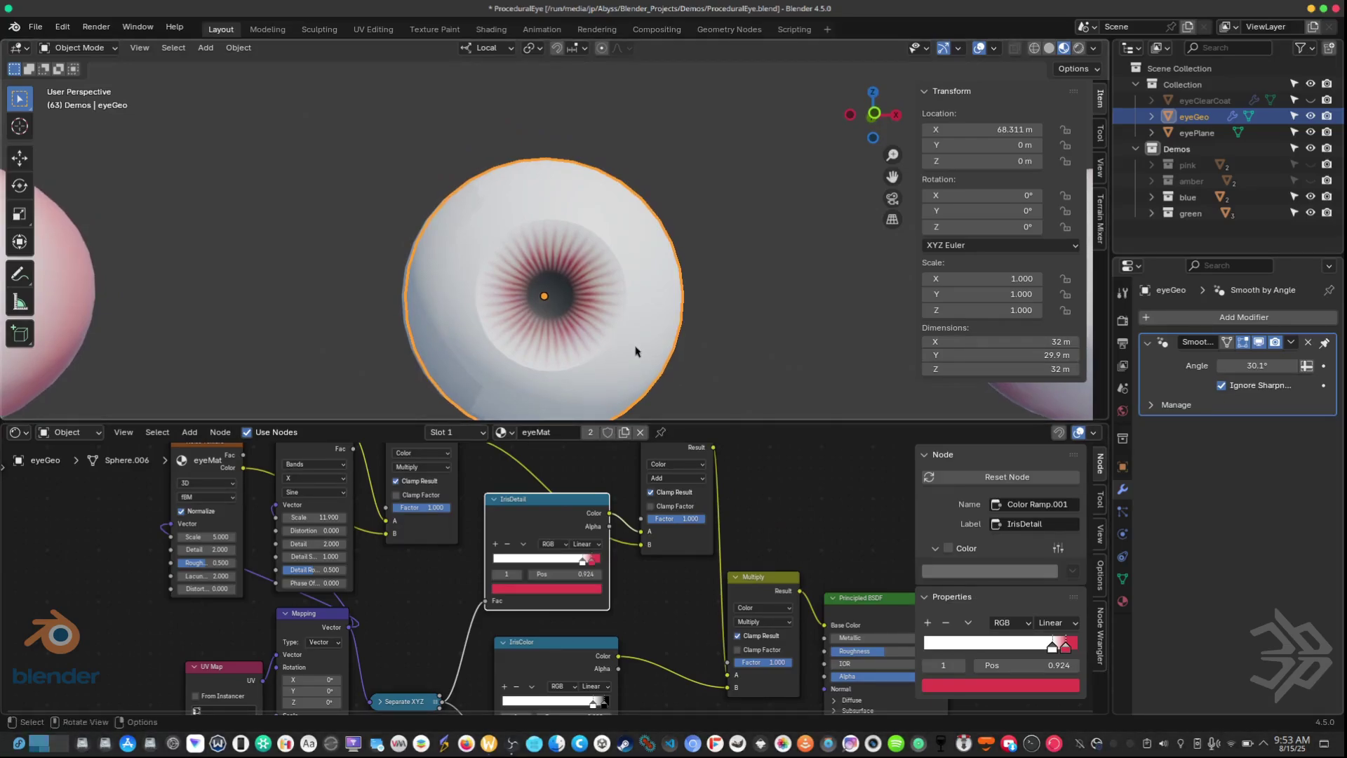
middle_click_drag(675, 418, 667, 353, "shift")
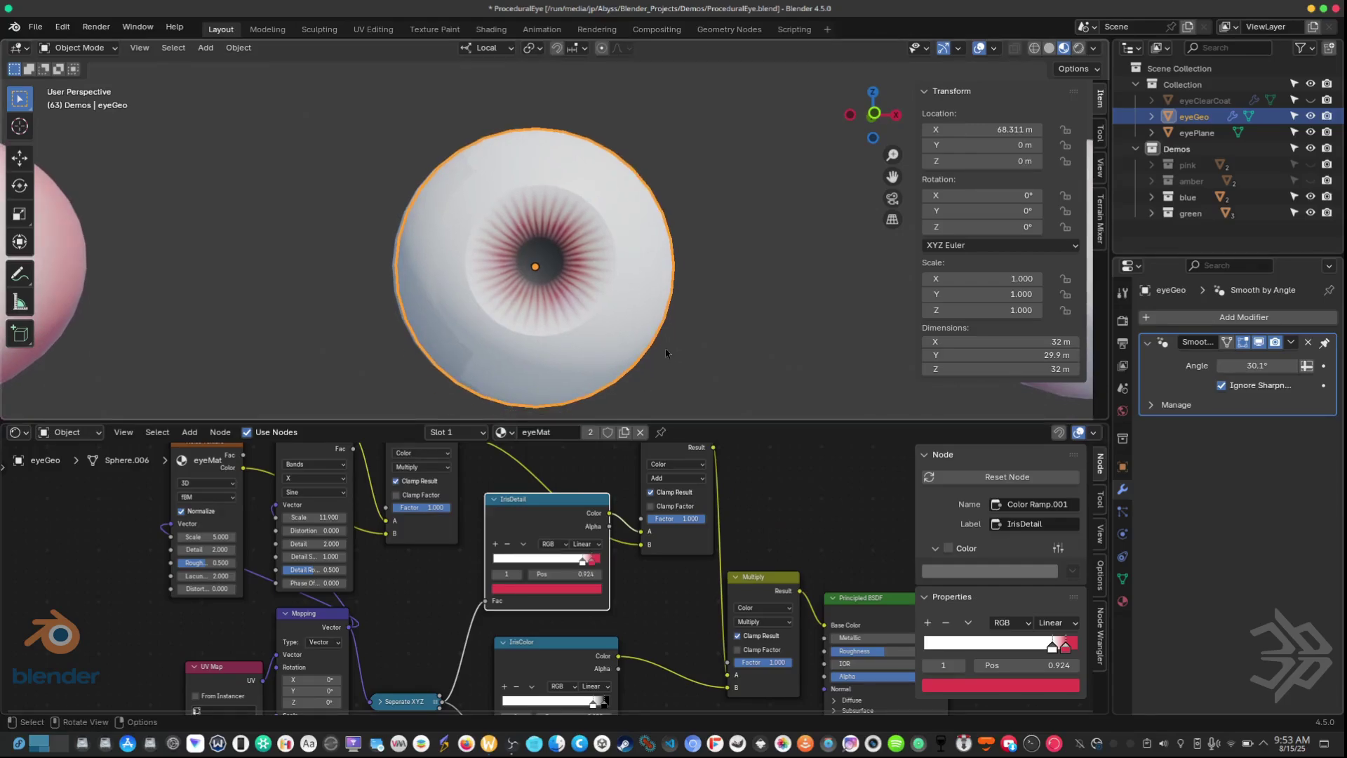
middle_click_drag(667, 352, 981, 387, "shift")
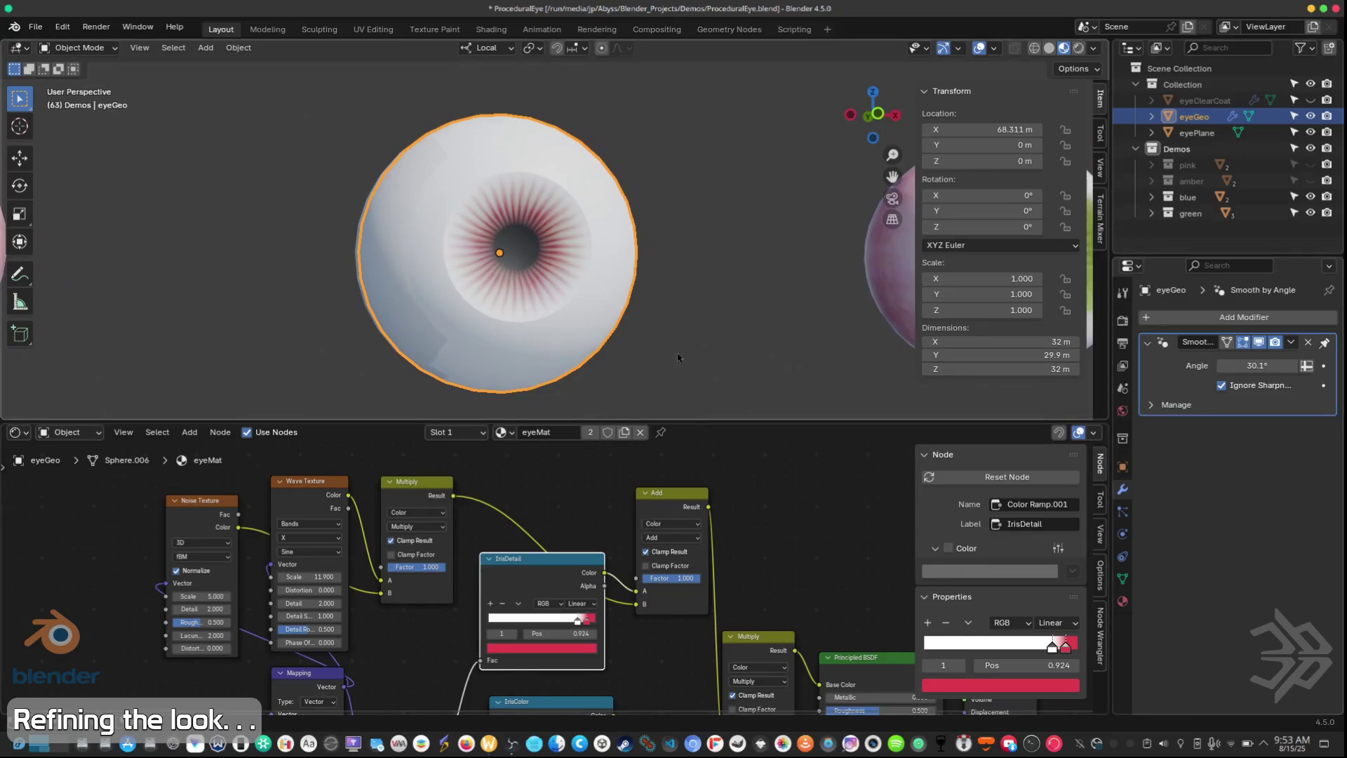
right_click(518, 279)
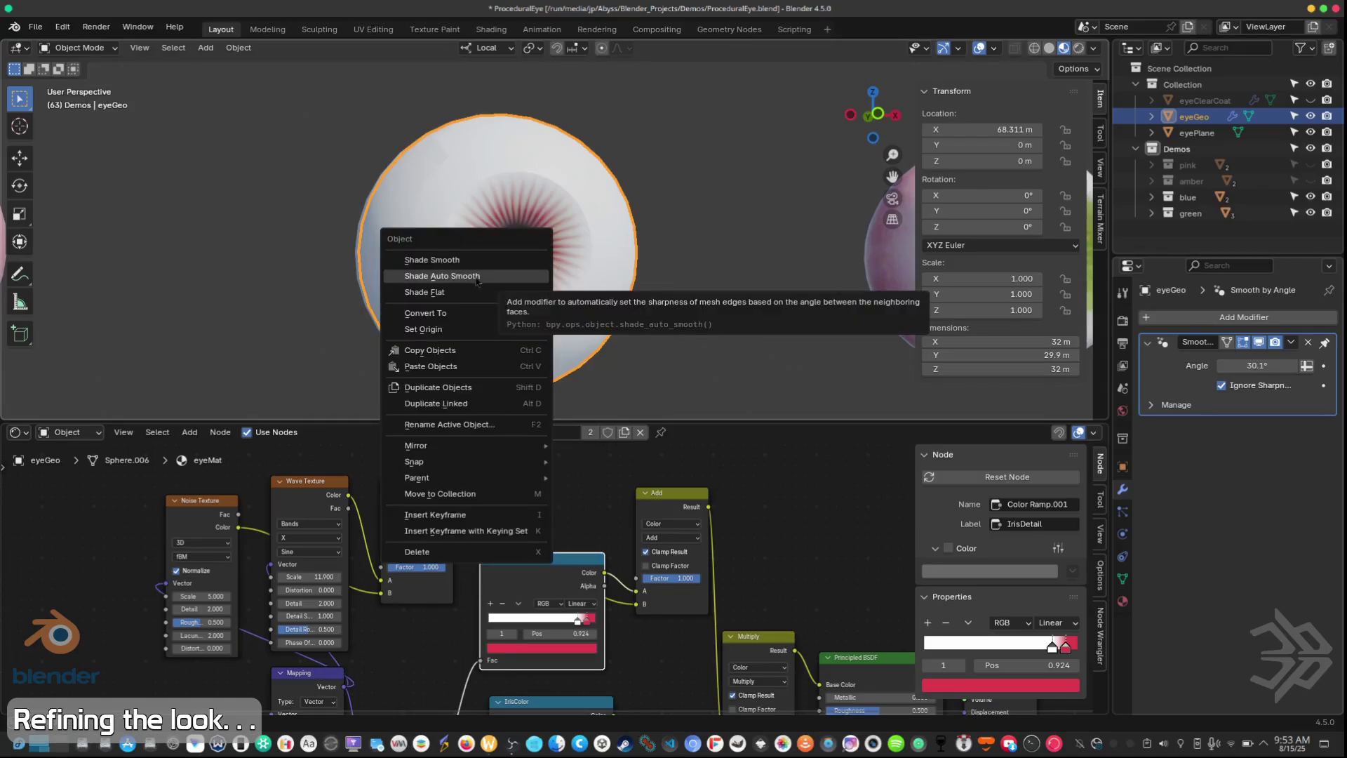
left_click(489, 276)
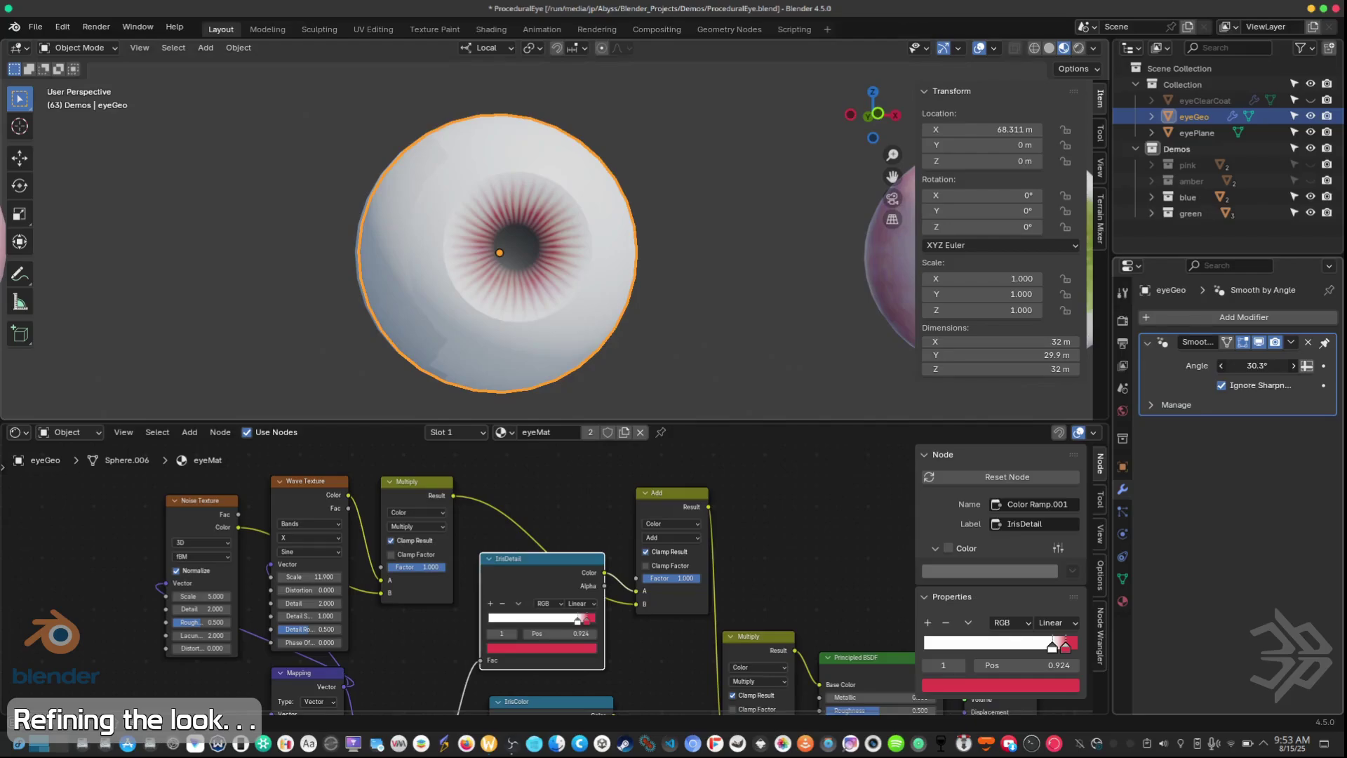
left_click_drag(1256, 365, 1290, 365)
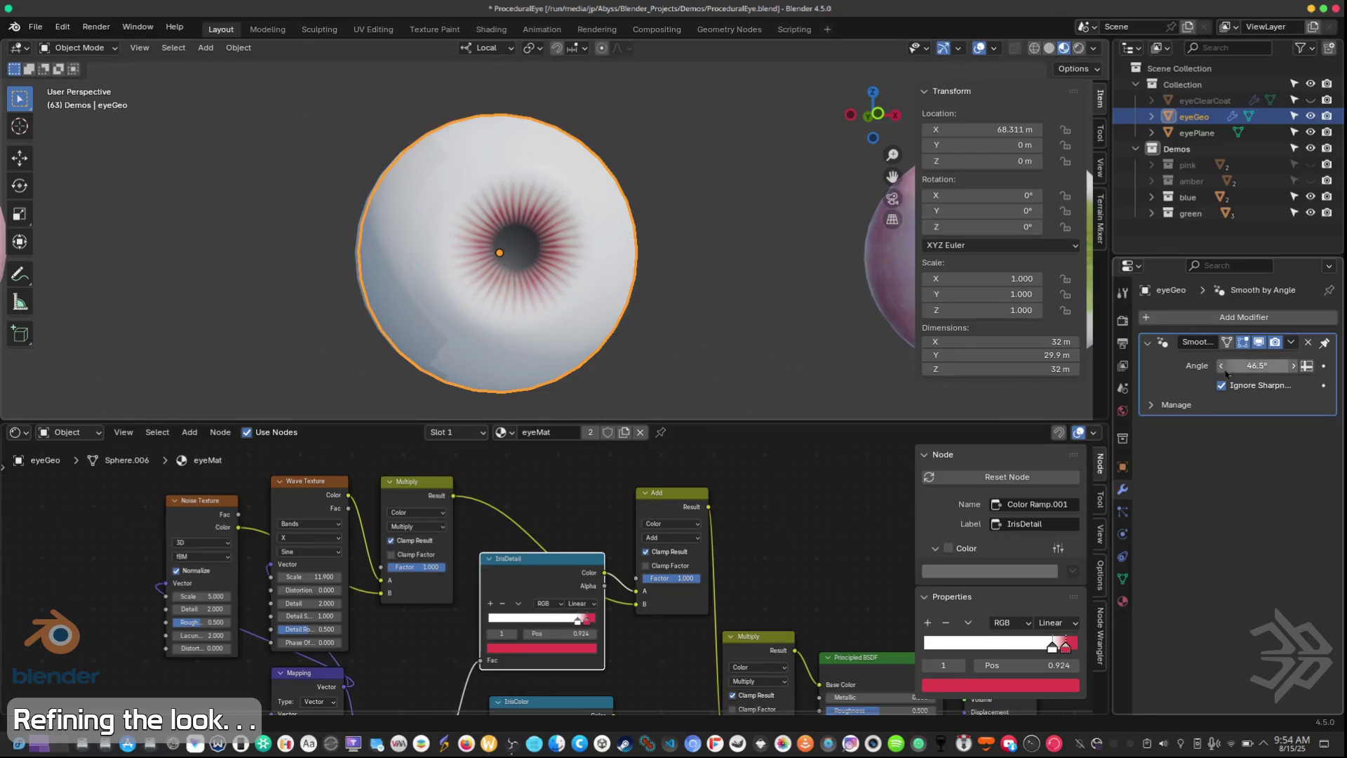
- Move the IrisDetail color ramp node up between the Multiply and Add nodes and bring the IrisColor node up over it
middle_click_drag(783, 339, 528, 286)
scroll(552, 289, "up", 3)
scroll(530, 305, "down", 5)
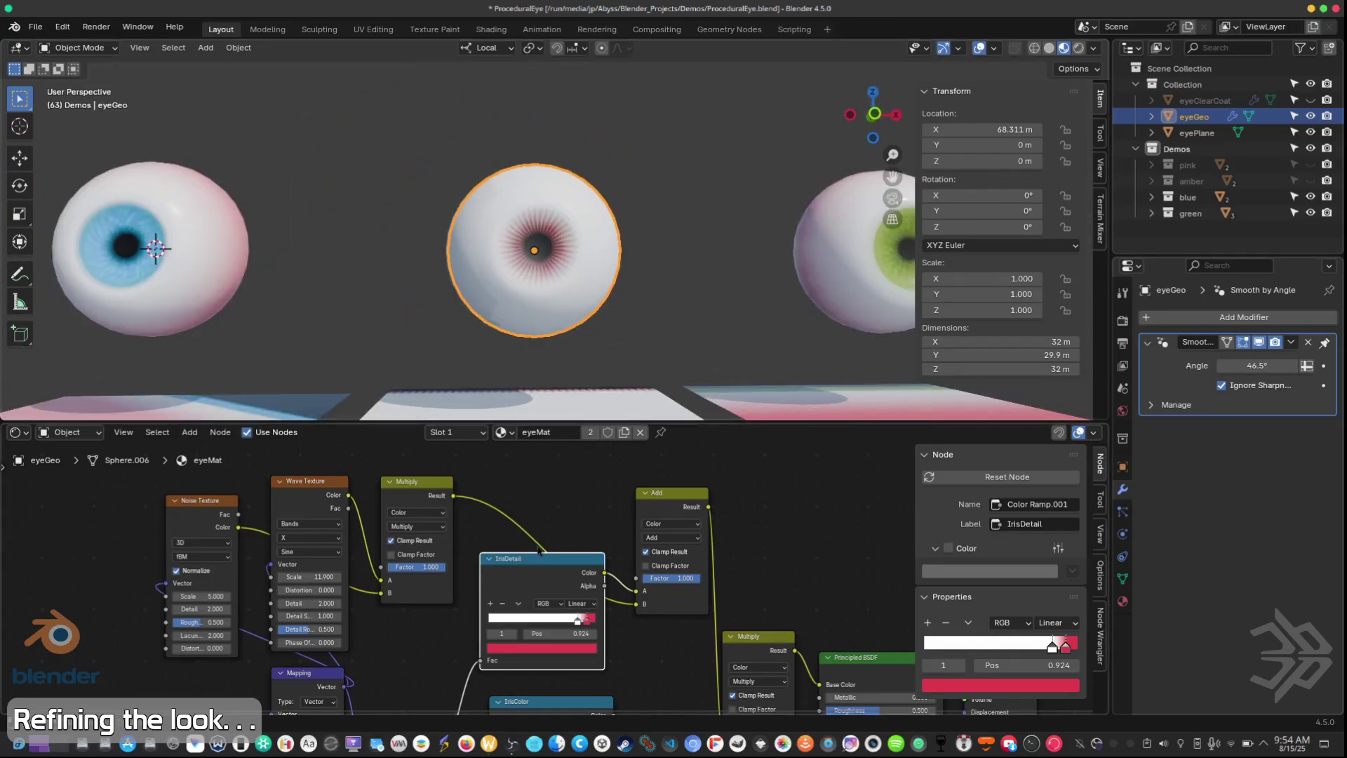
scroll(547, 301, "up", 3)
mouse_move(547, 304)
middle_mouse_down()
mouse_move(629, 315)
mouse_move(535, 316)
middle_mouse_up()
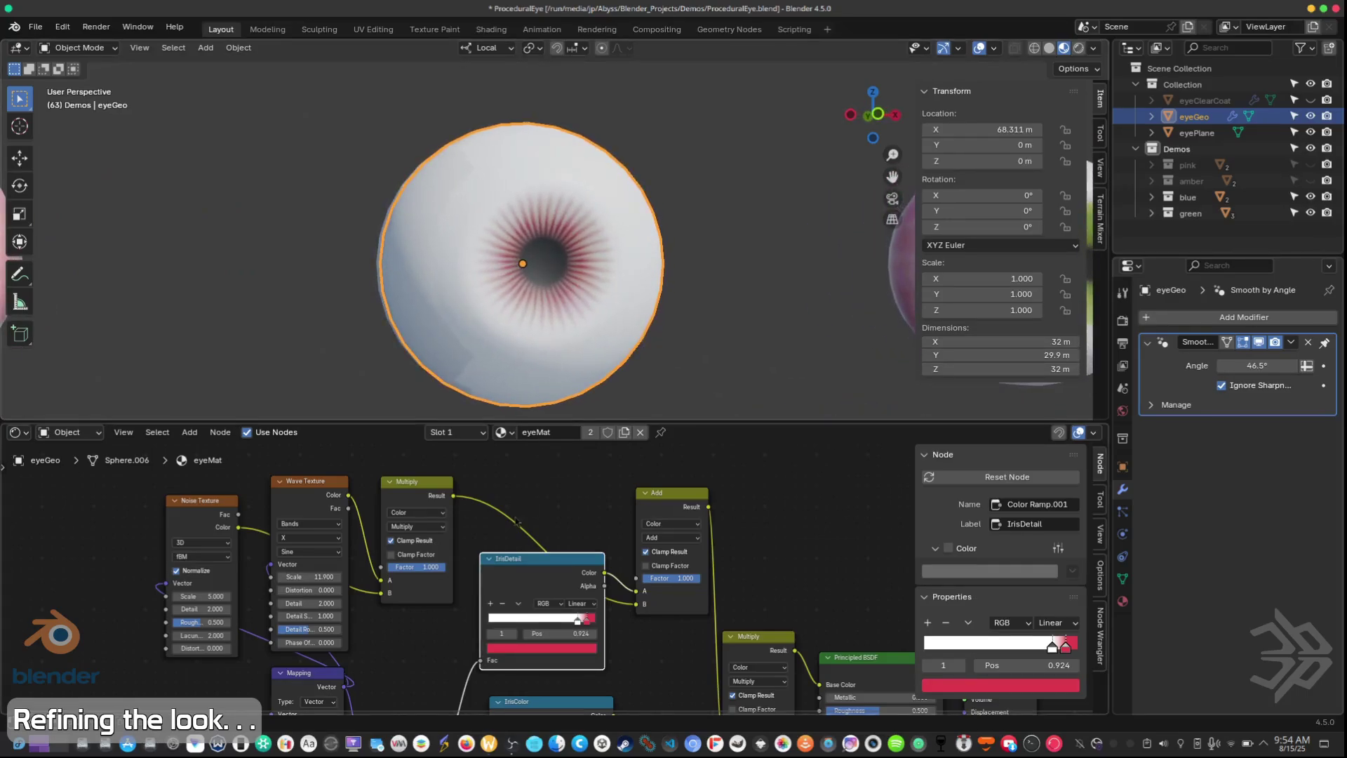
left_click_drag(539, 559, 542, 488)
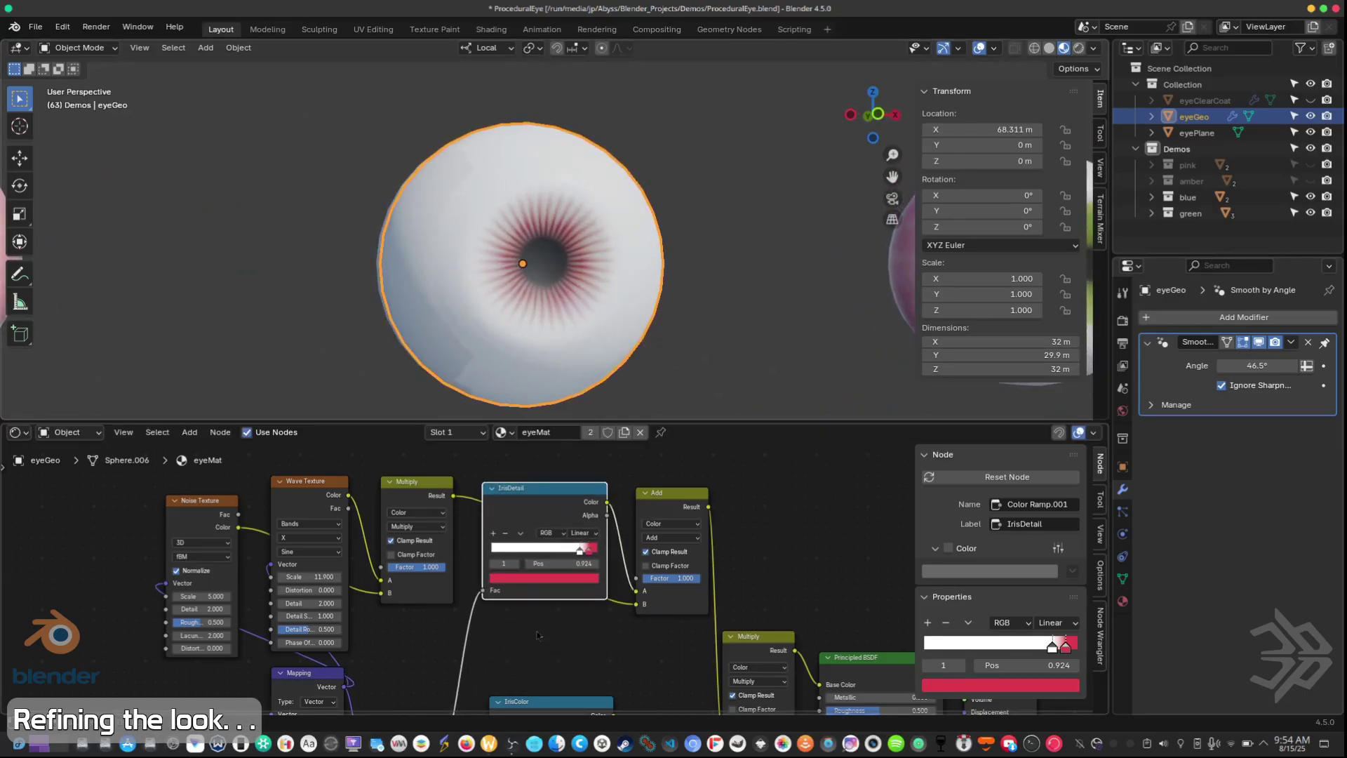
left_click_drag(551, 700, 546, 534)
- Move the black stop of the IrisColor color ramp to position 0.964
scroll(561, 526, "up", 4)
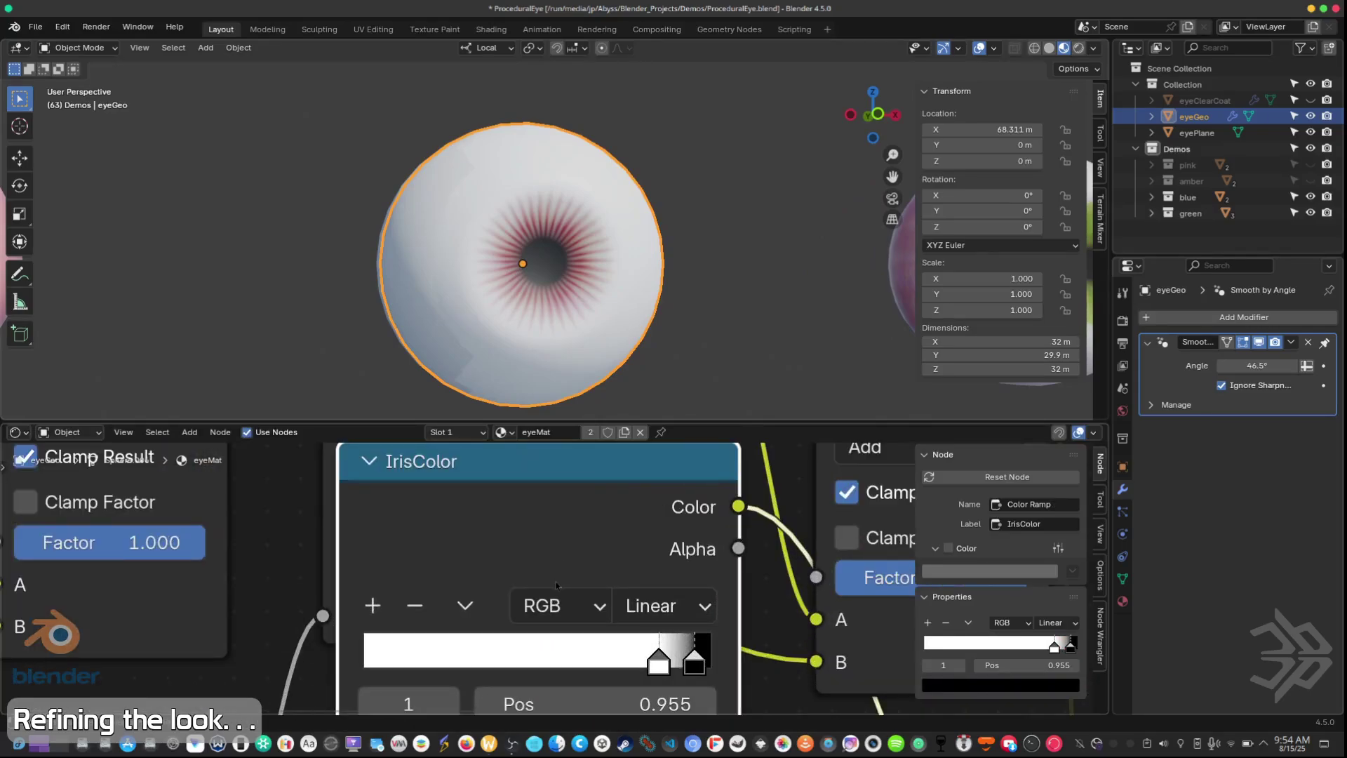
scroll(565, 517, "down", 1)
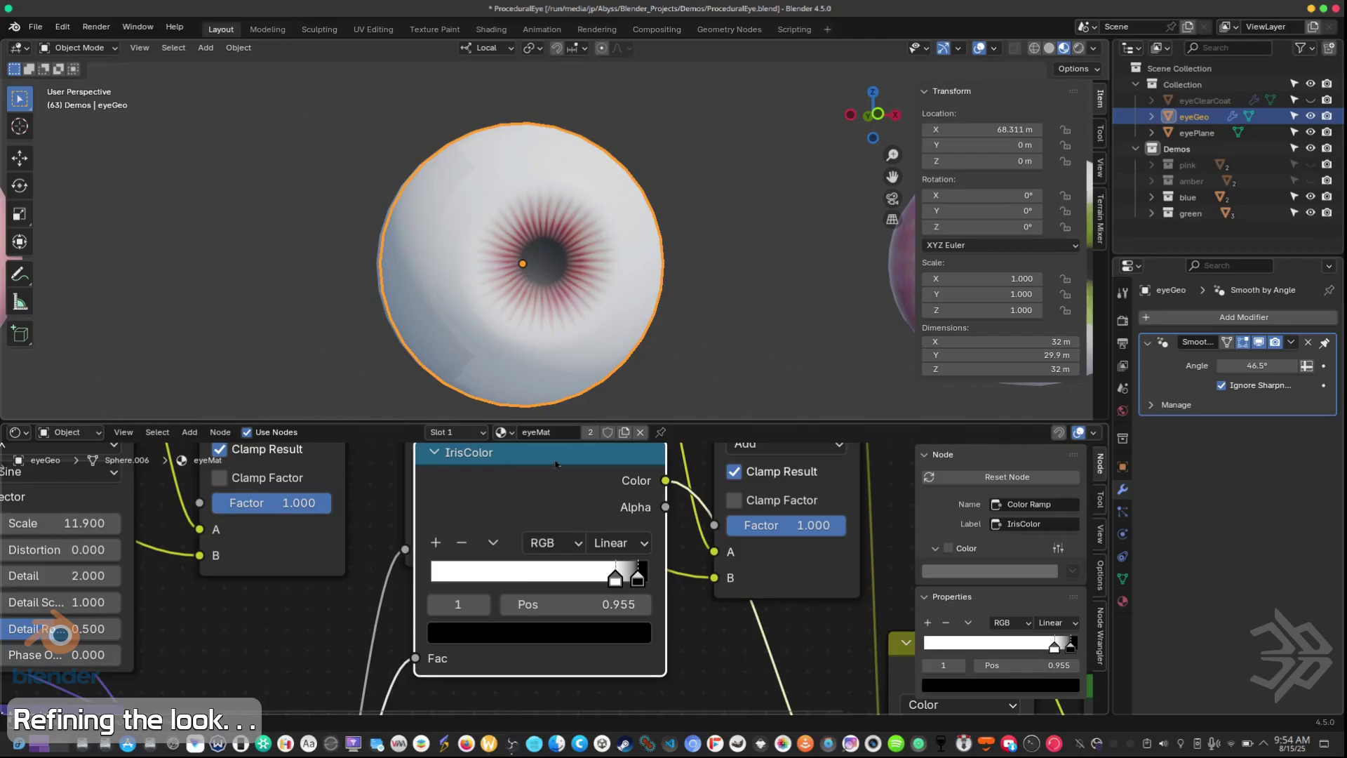
left_click_drag(639, 581, 641, 581)
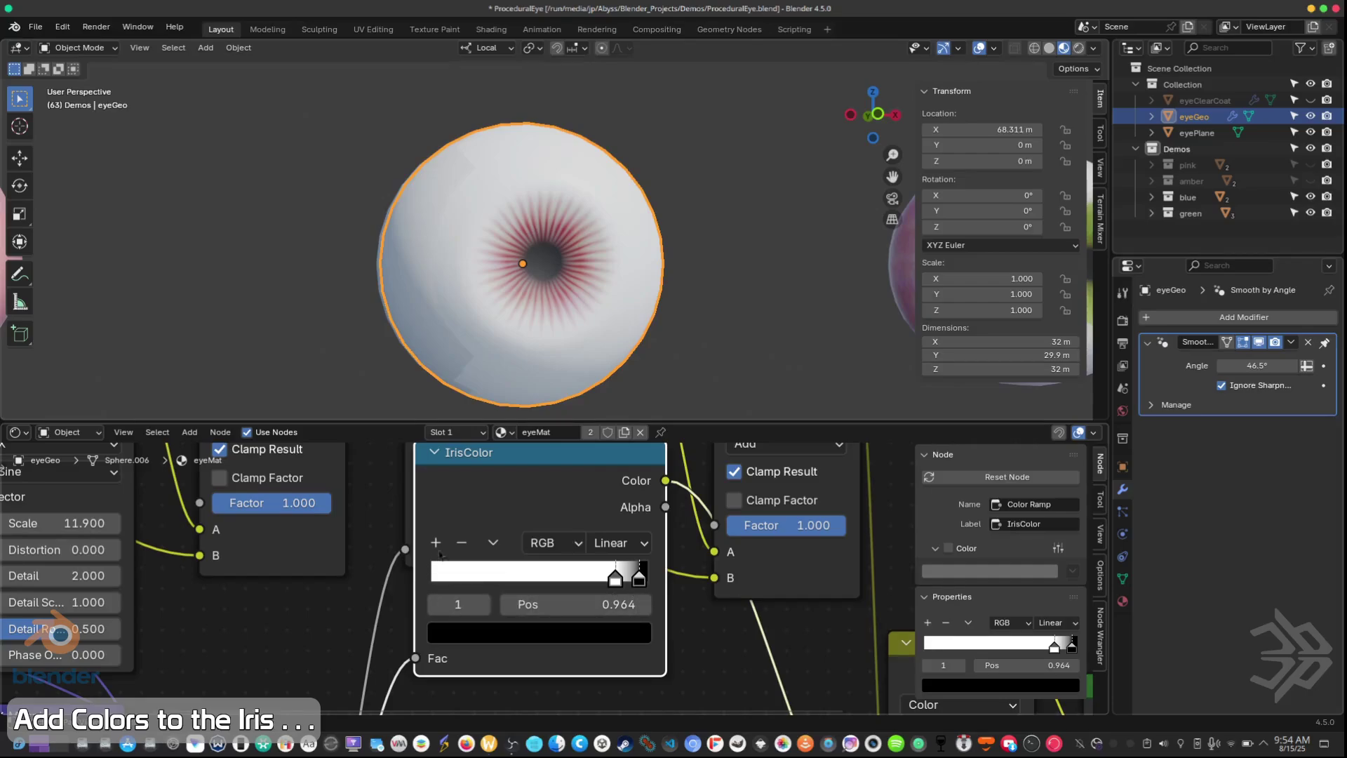
- Add a stop at position 0.908 to the IrisColor ramp and color it a dark teal
left_click(435, 543)
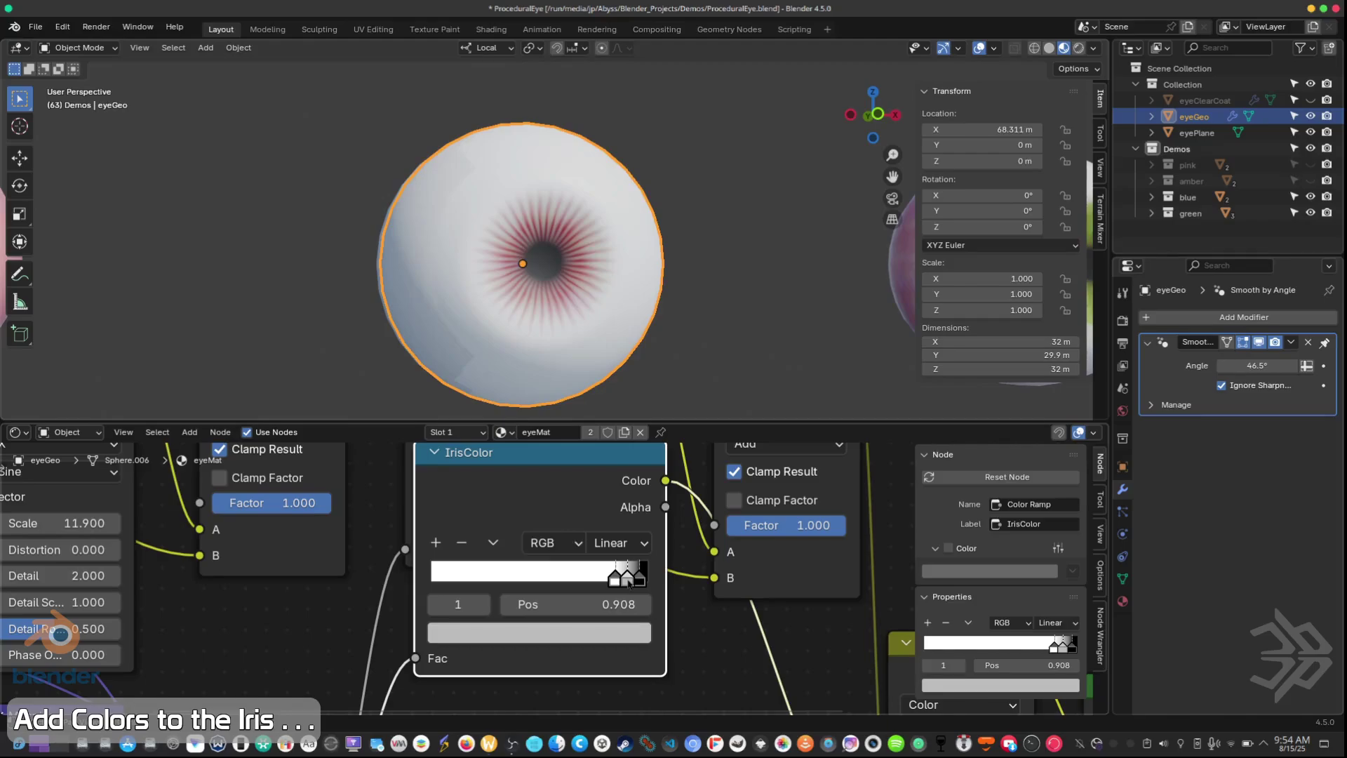
left_click(570, 631)
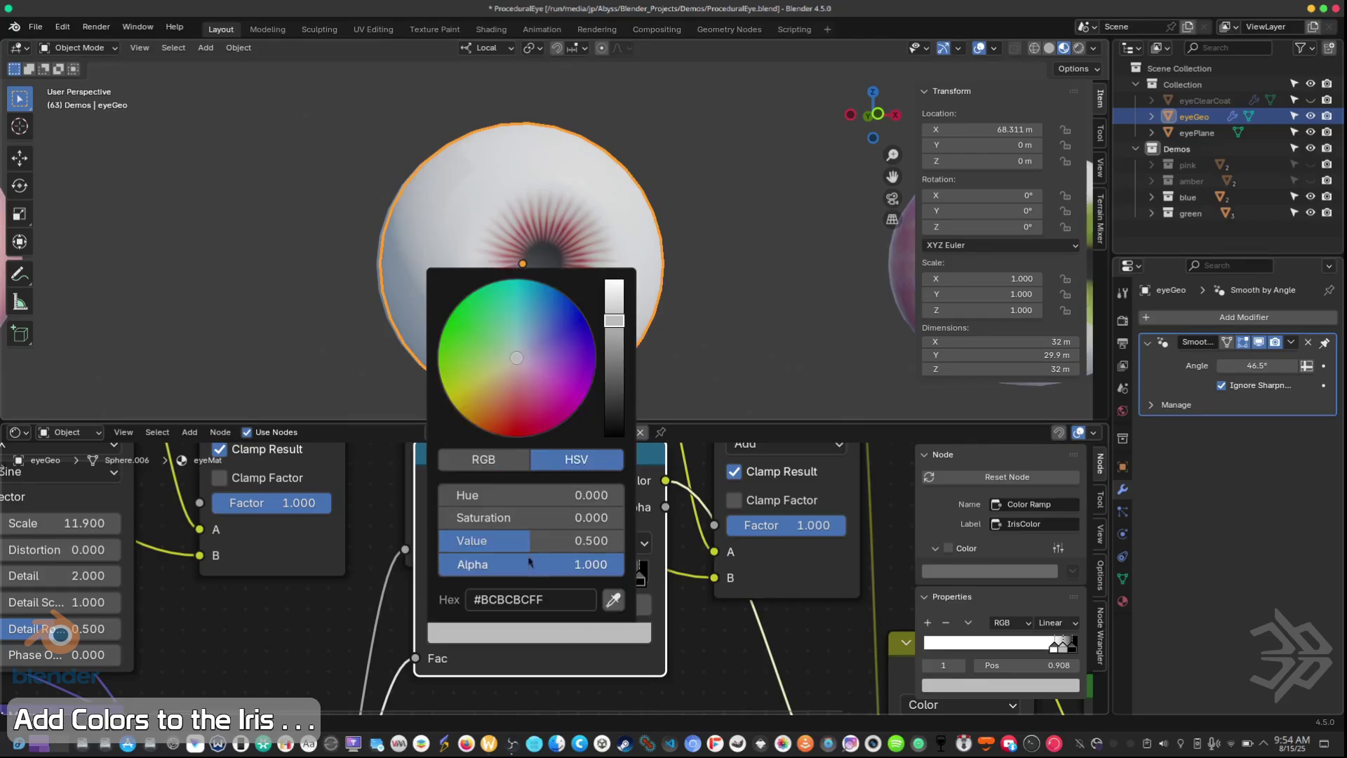
left_click(524, 374)
mouse_move(523, 373)
left_mouse_down()
mouse_move(507, 375)
mouse_move(512, 361)
mouse_move(511, 384)
mouse_move(488, 340)
mouse_move(523, 316)
mouse_move(509, 321)
mouse_move(518, 331)
mouse_move(522, 279)
left_mouse_up()
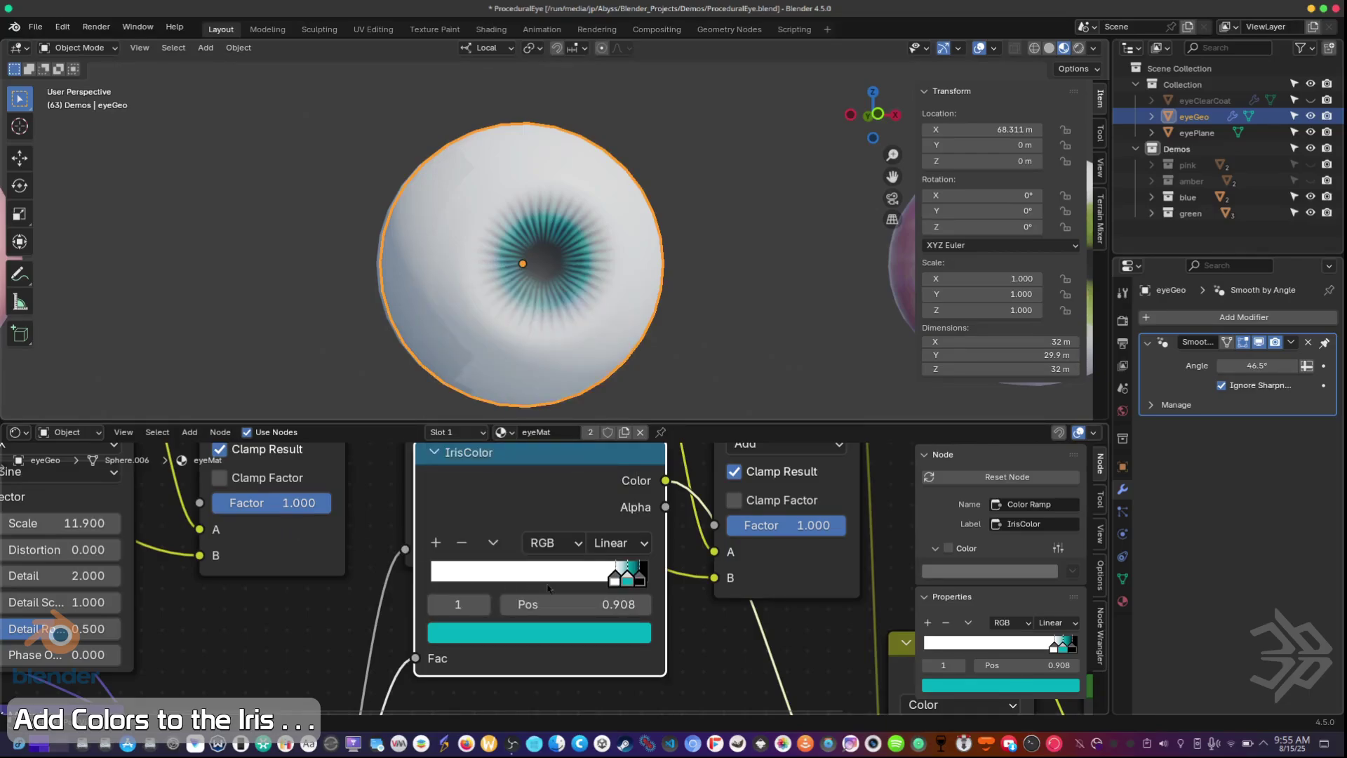
left_click(569, 635)
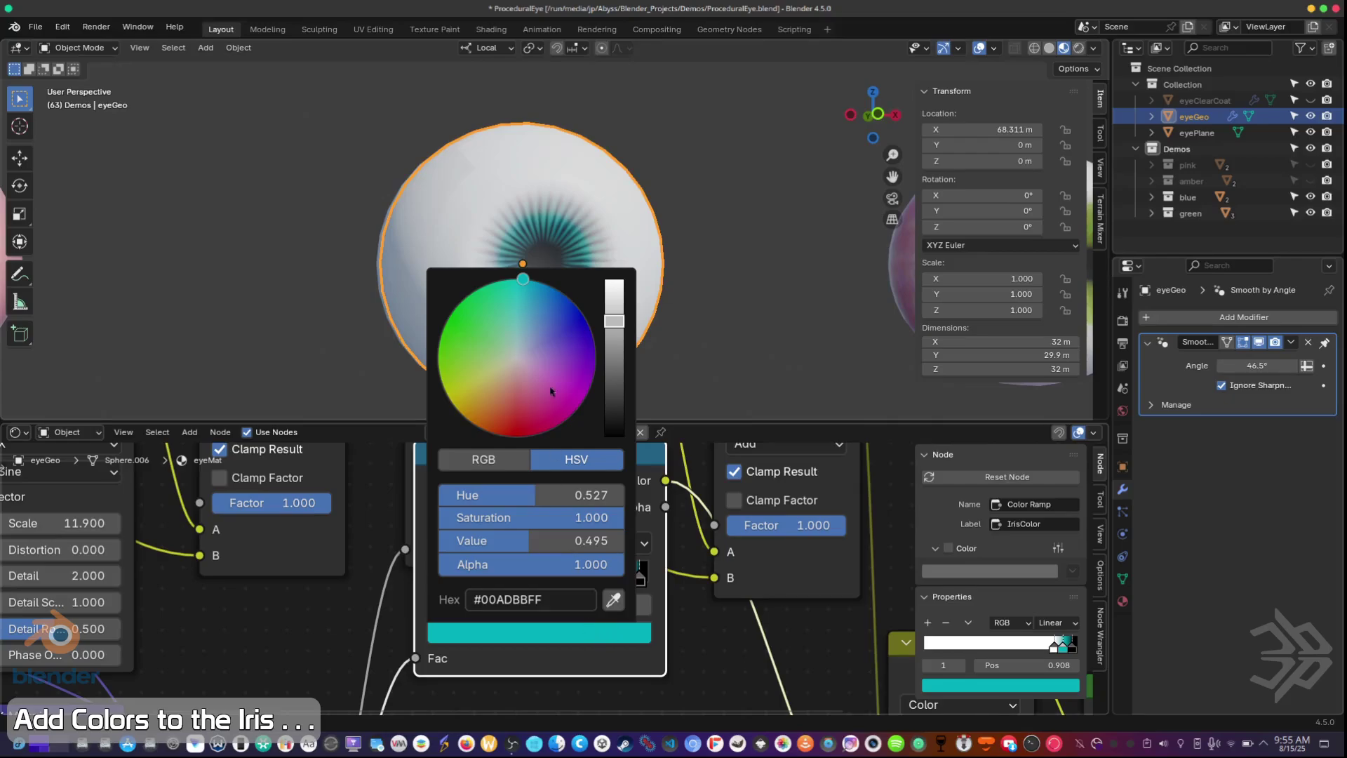
left_click_drag(575, 540, 537, 540)
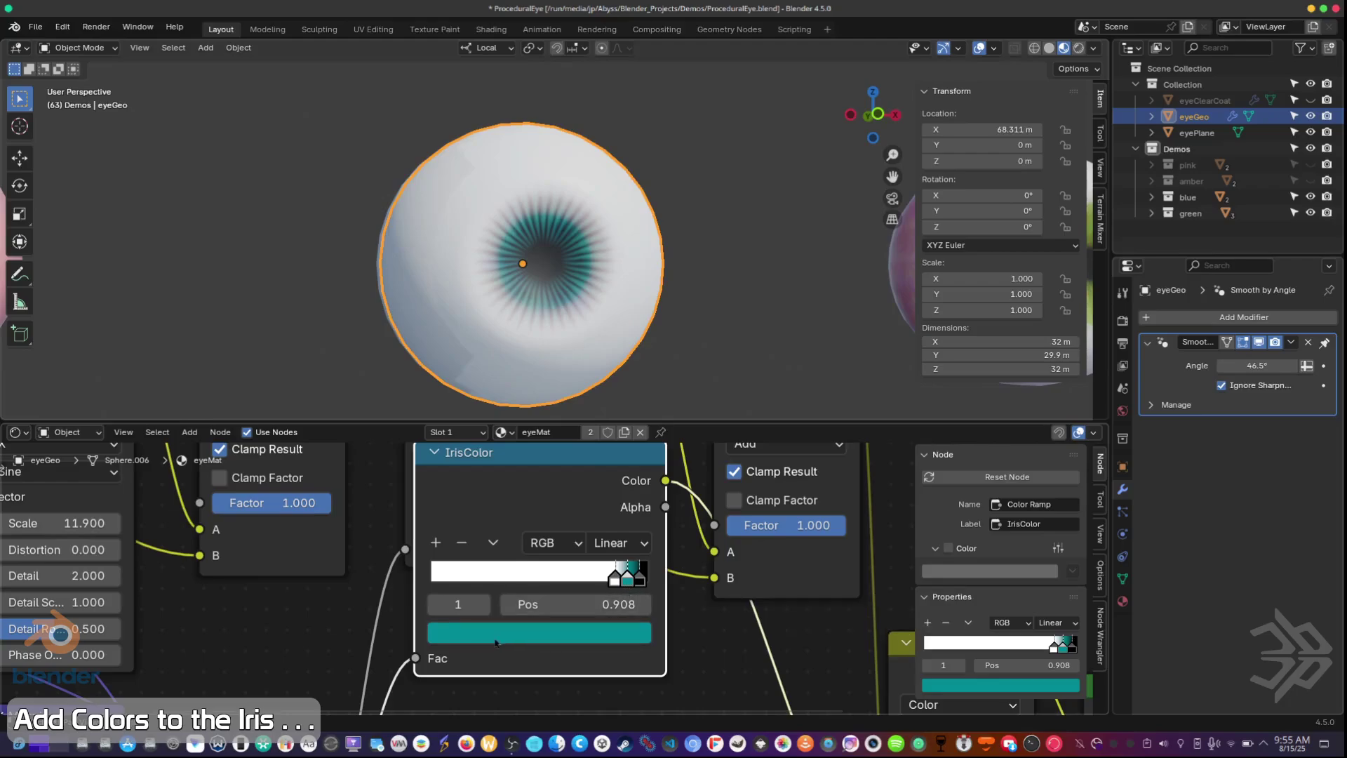
- Add another IrisColor stop at position 0.880, between the white and teal stops, and color it bright turquoise
left_click(435, 542)
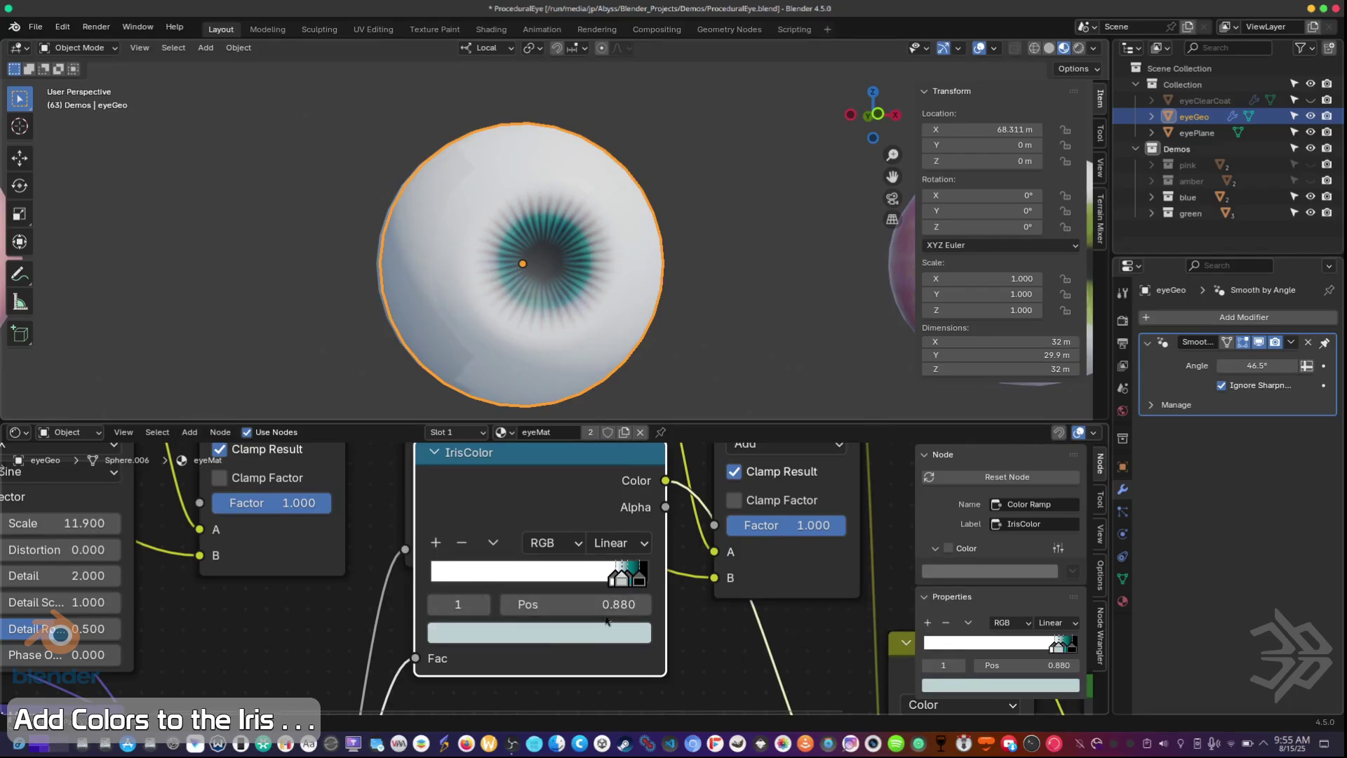
left_click(621, 581)
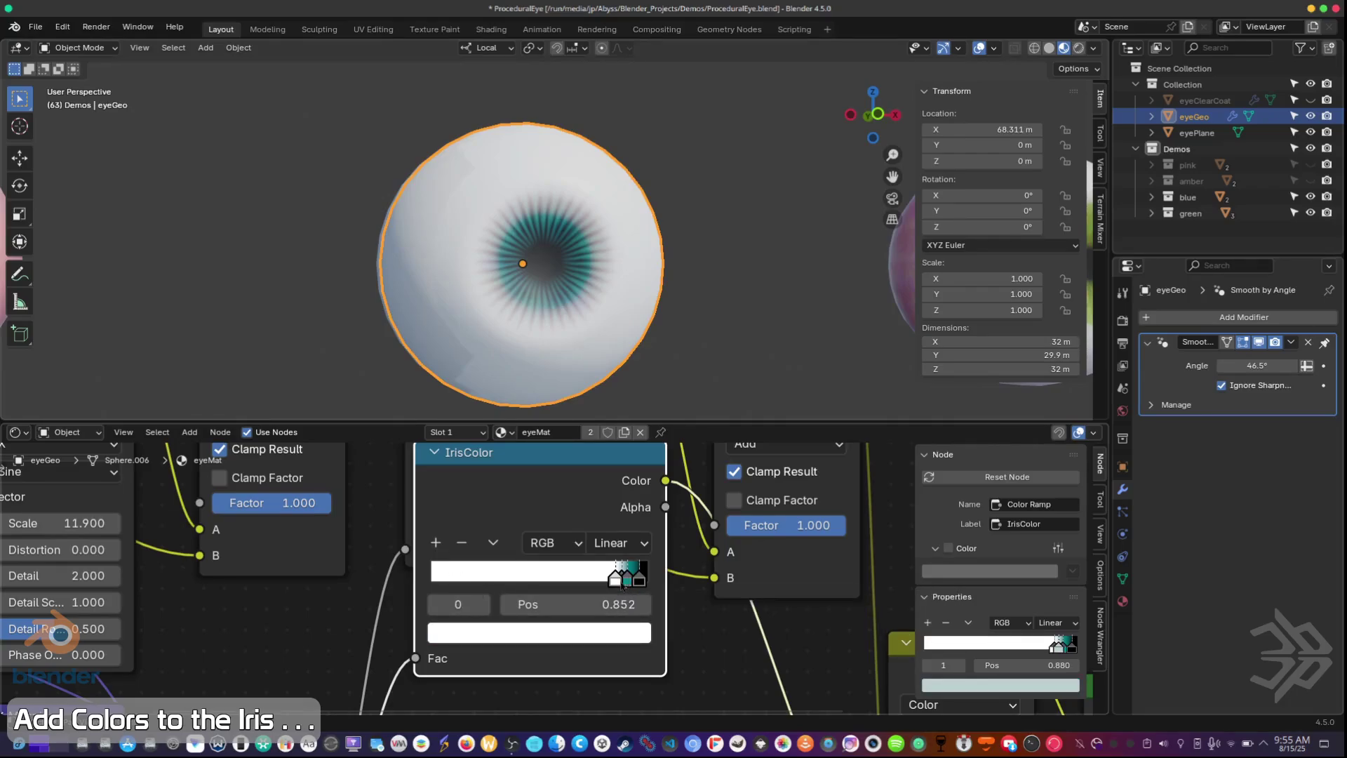
left_click(484, 604)
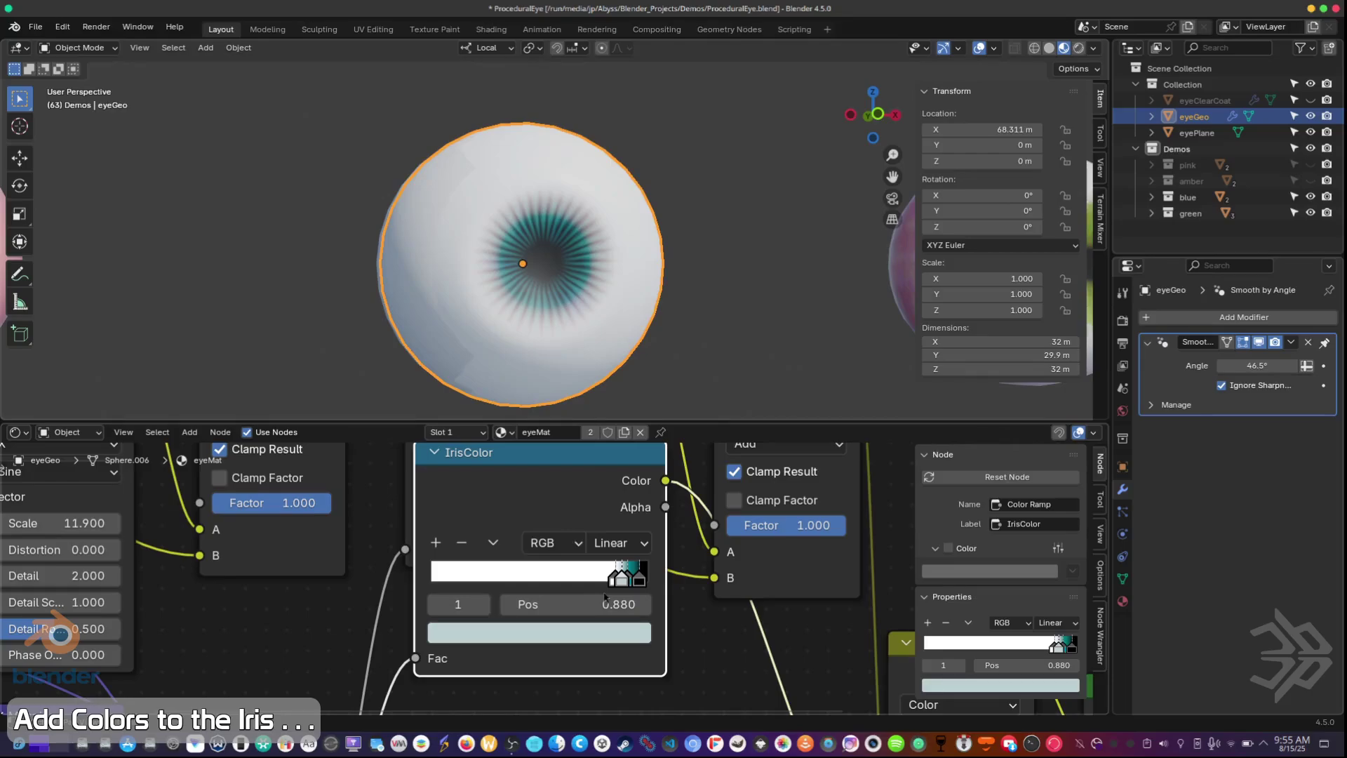
left_click(573, 636)
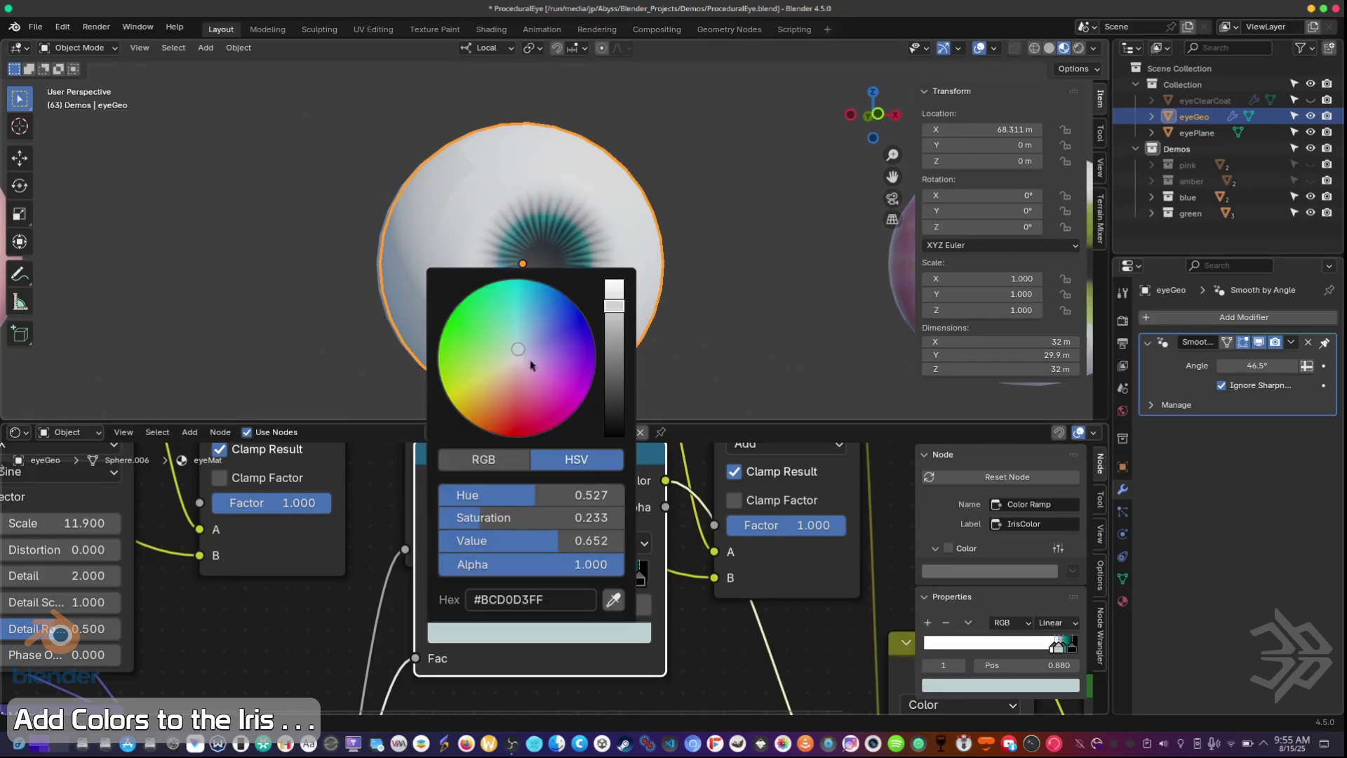
left_click_drag(533, 350, 522, 288)
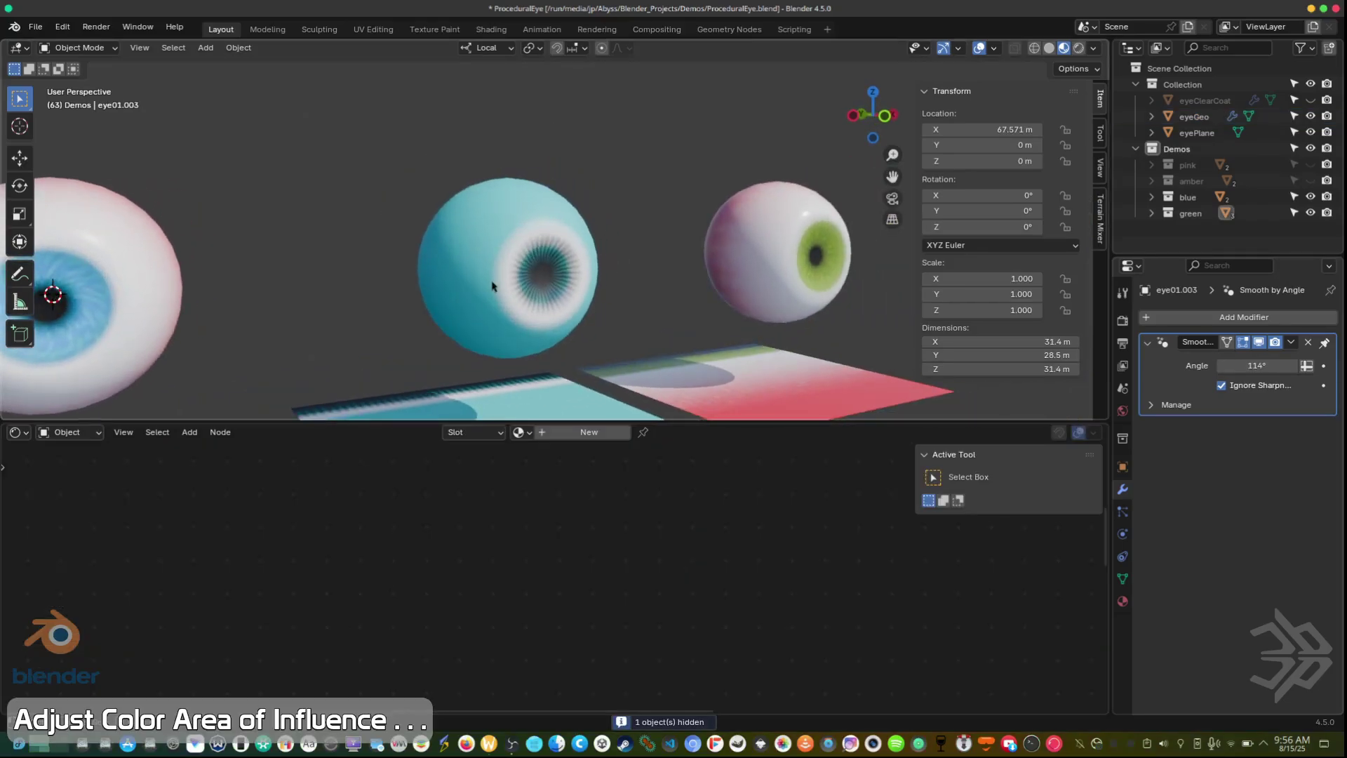
- Reorder the eyeGeo material's IrisColor stops so white comes first and the turquoise stop sits at 0.844
left_click(491, 286)
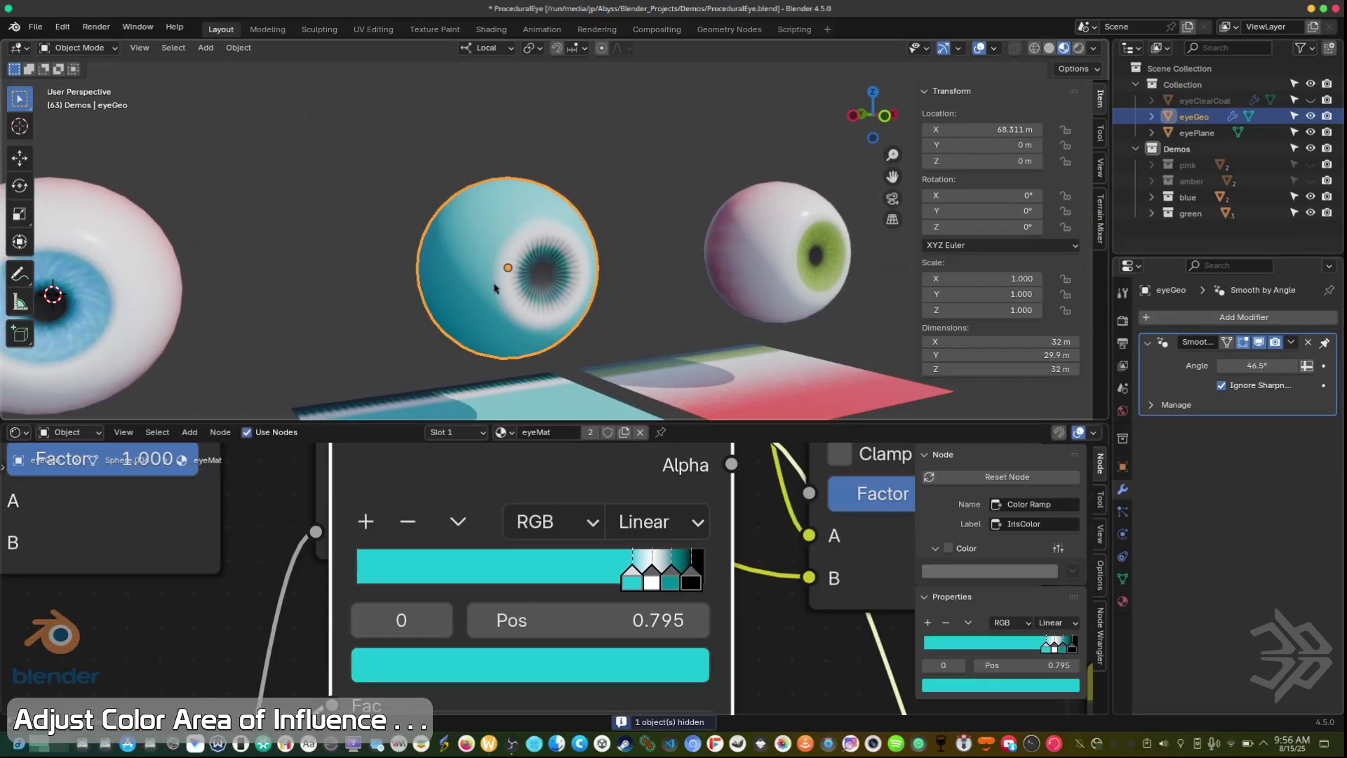
scroll(491, 281, "up", 6)
middle_click_drag(700, 337, 777, 355)
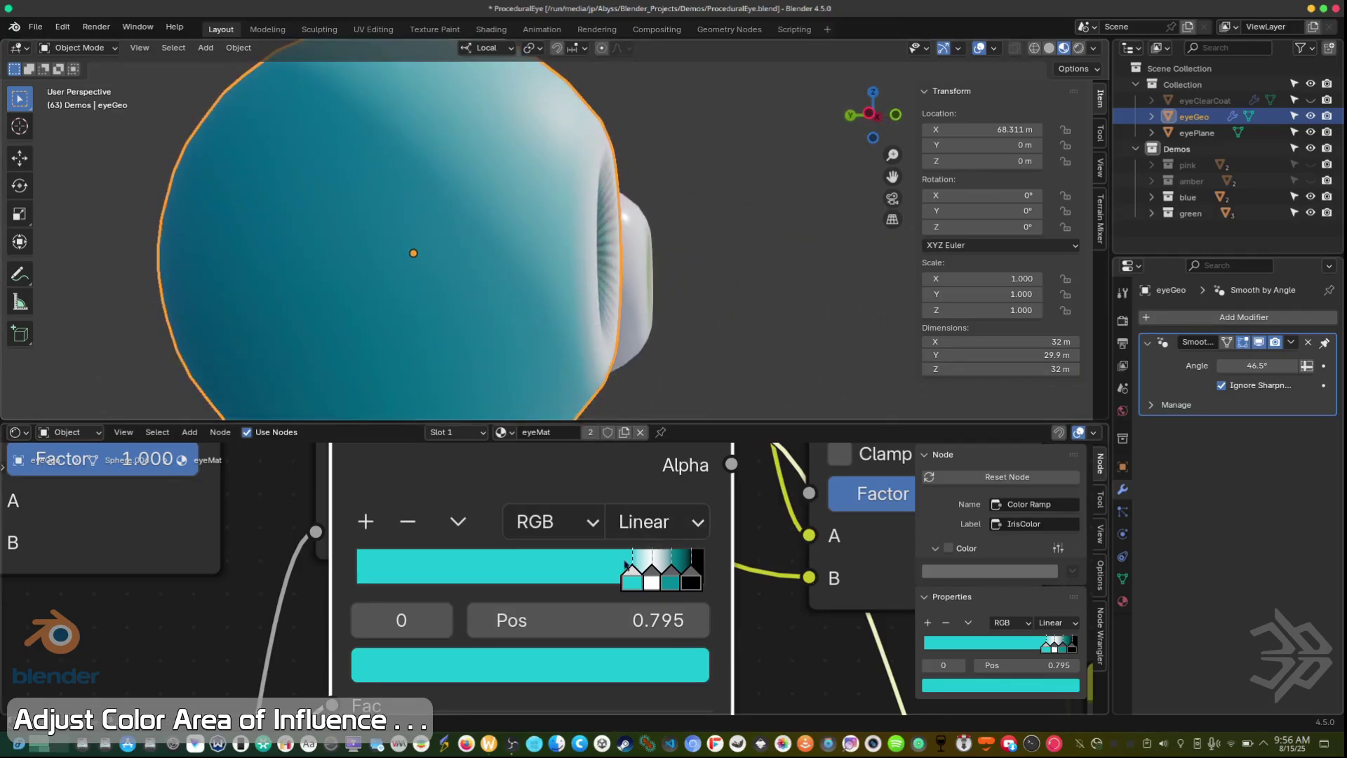
mouse_move(636, 587)
left_mouse_down()
mouse_move(620, 581)
mouse_move(653, 587)
left_mouse_up()
left_click(651, 583)
left_click(639, 582)
- Move the white stop of the IrisColor ramp to position 0.812 to tighten the outer edge of the iris
scroll(652, 303, "down", 5)
middle_click_drag(652, 304, 538, 321)
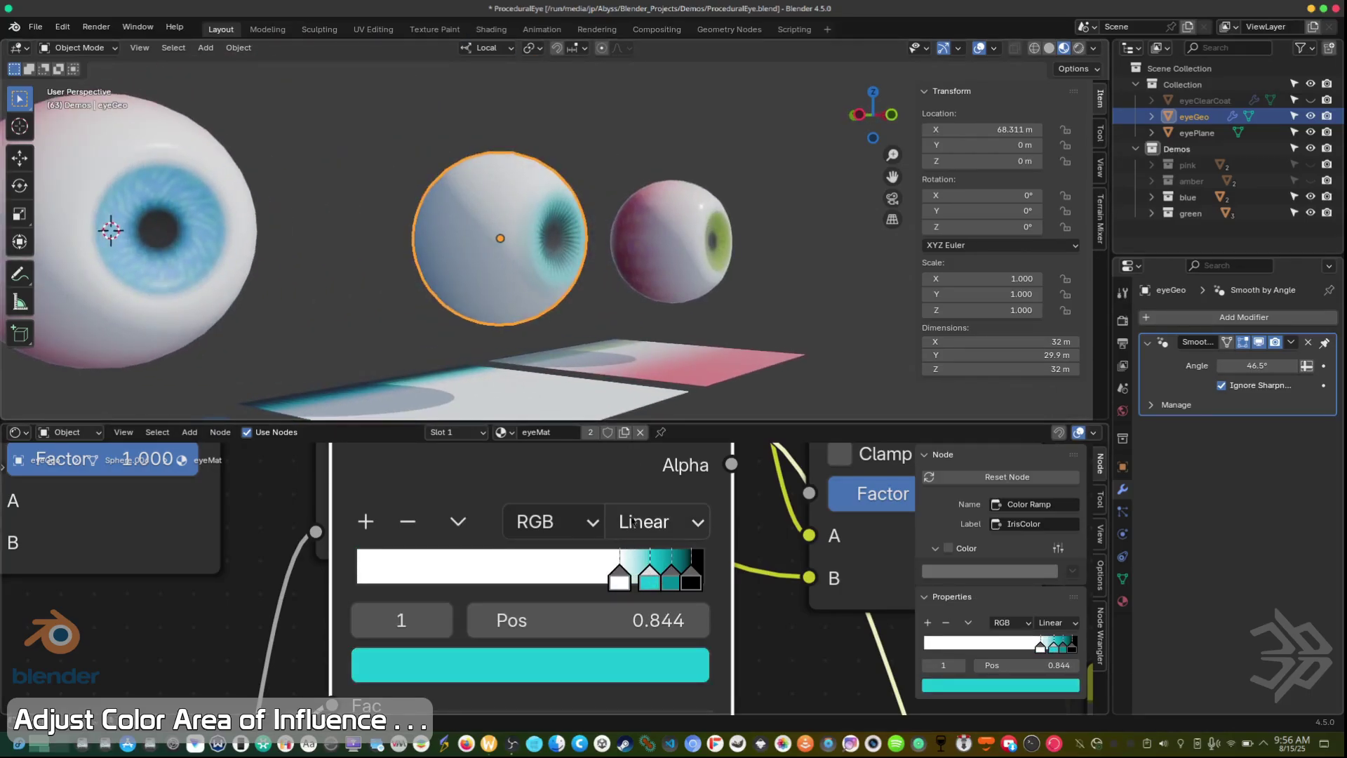
left_click(620, 582)
mouse_move(620, 582)
left_mouse_down()
mouse_move(628, 595)
mouse_move(610, 593)
mouse_move(639, 597)
left_mouse_up()
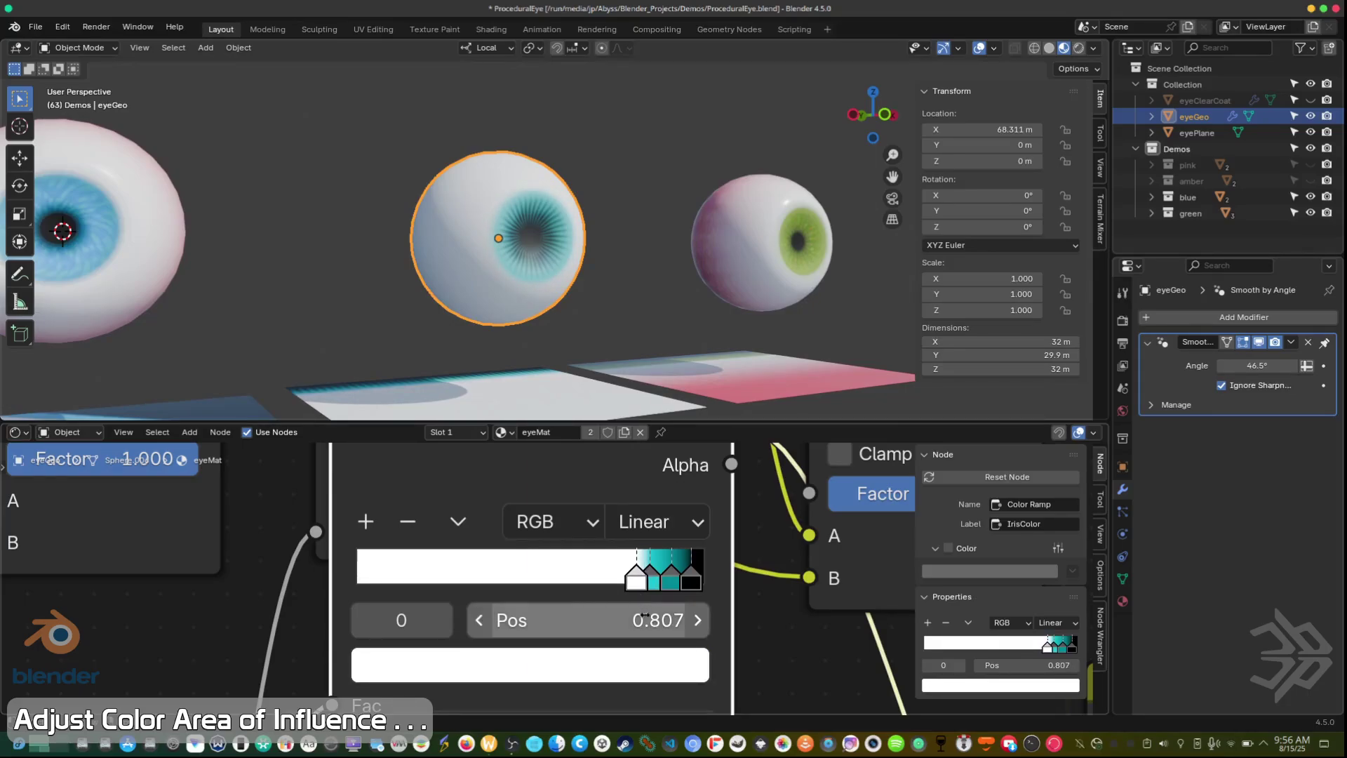
left_click_drag(631, 587, 633, 594)
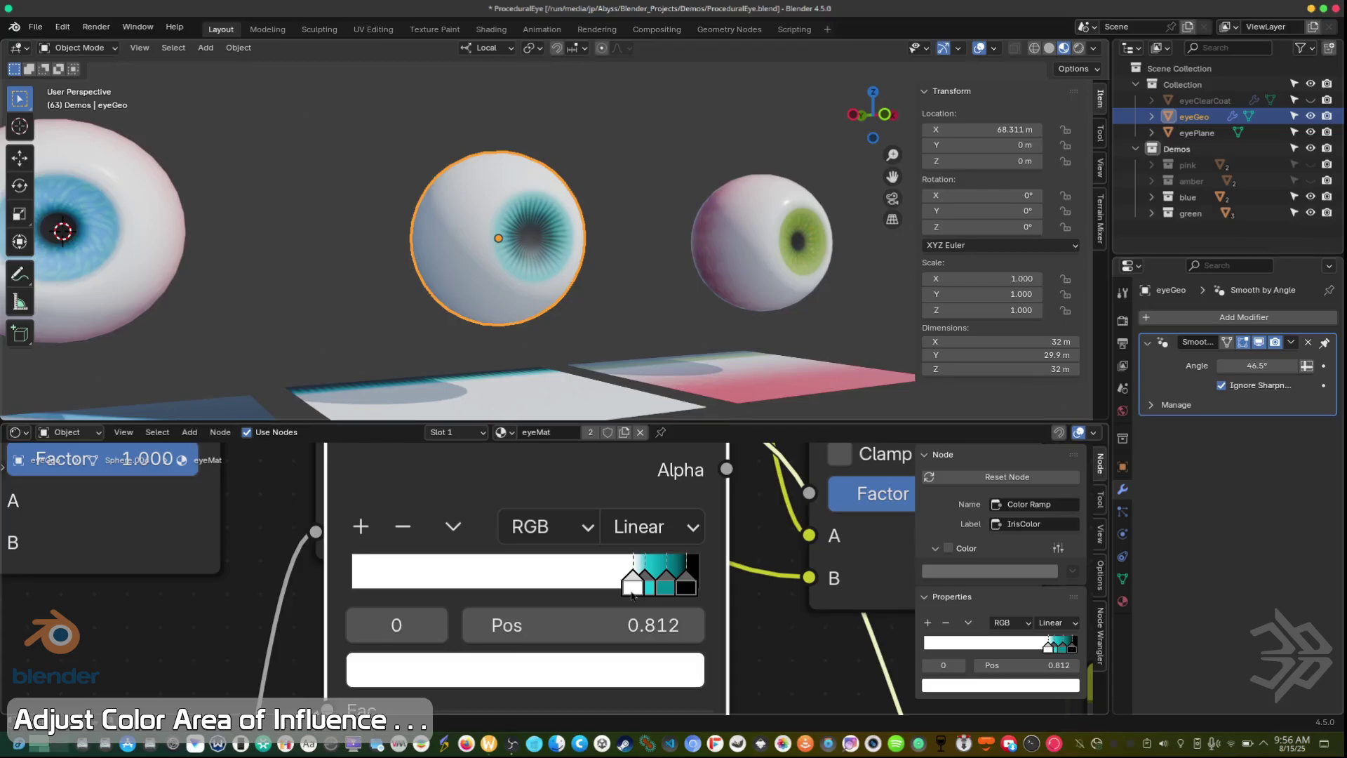
- Check the iris edge from several angles and move the turquoise IrisColor stop to position 0.840
middle_click_drag(484, 226, 559, 269)
middle_click_drag(448, 186, 529, 231)
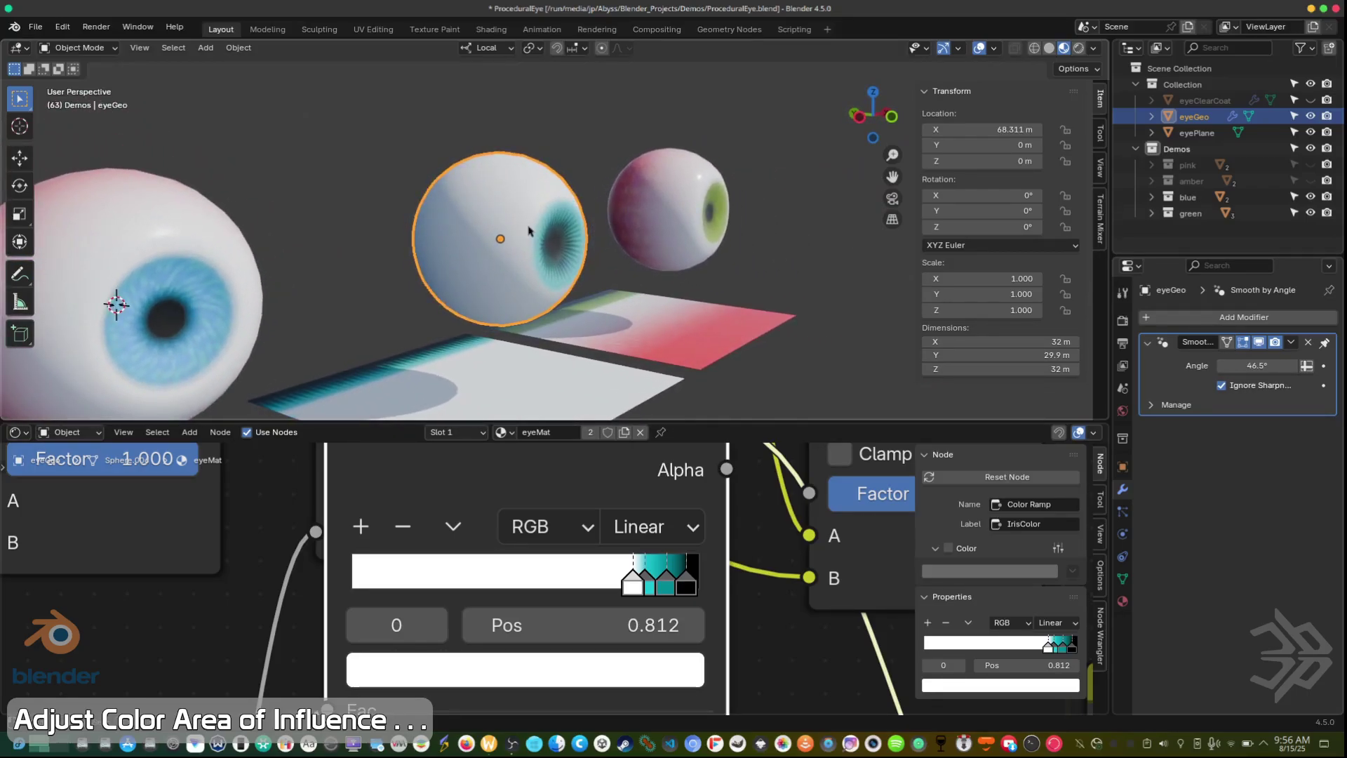
middle_click_drag(663, 410, 663, 375)
scroll(621, 329, "up", 6)
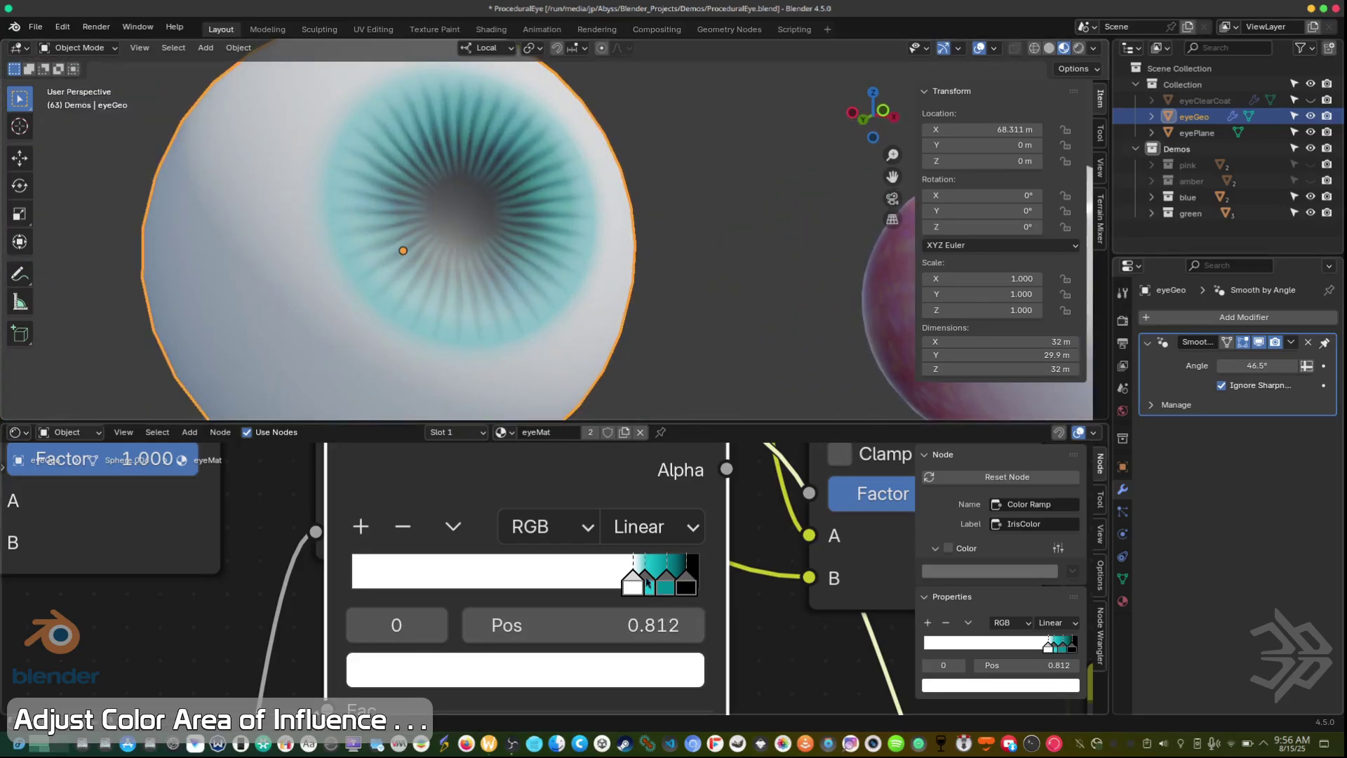
left_click(646, 583)
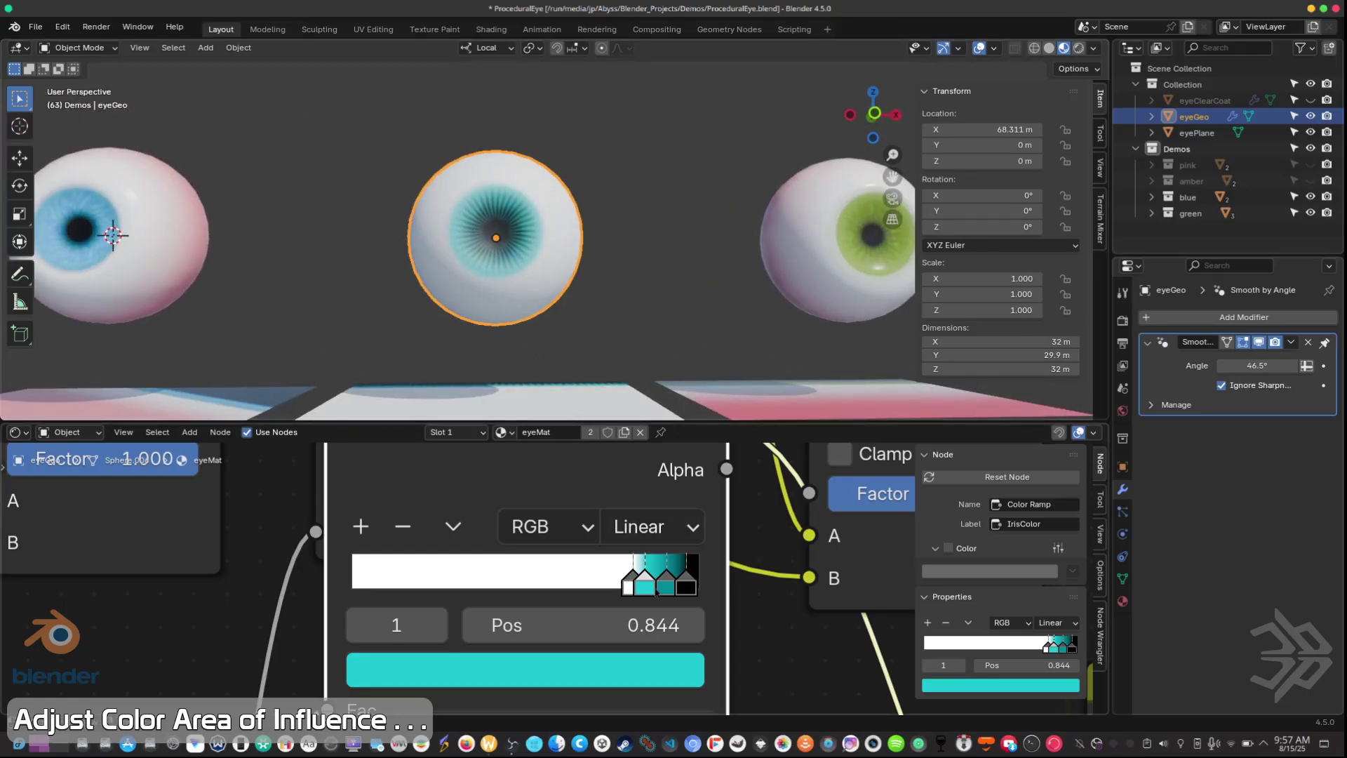
left_click_drag(663, 584, 647, 592)
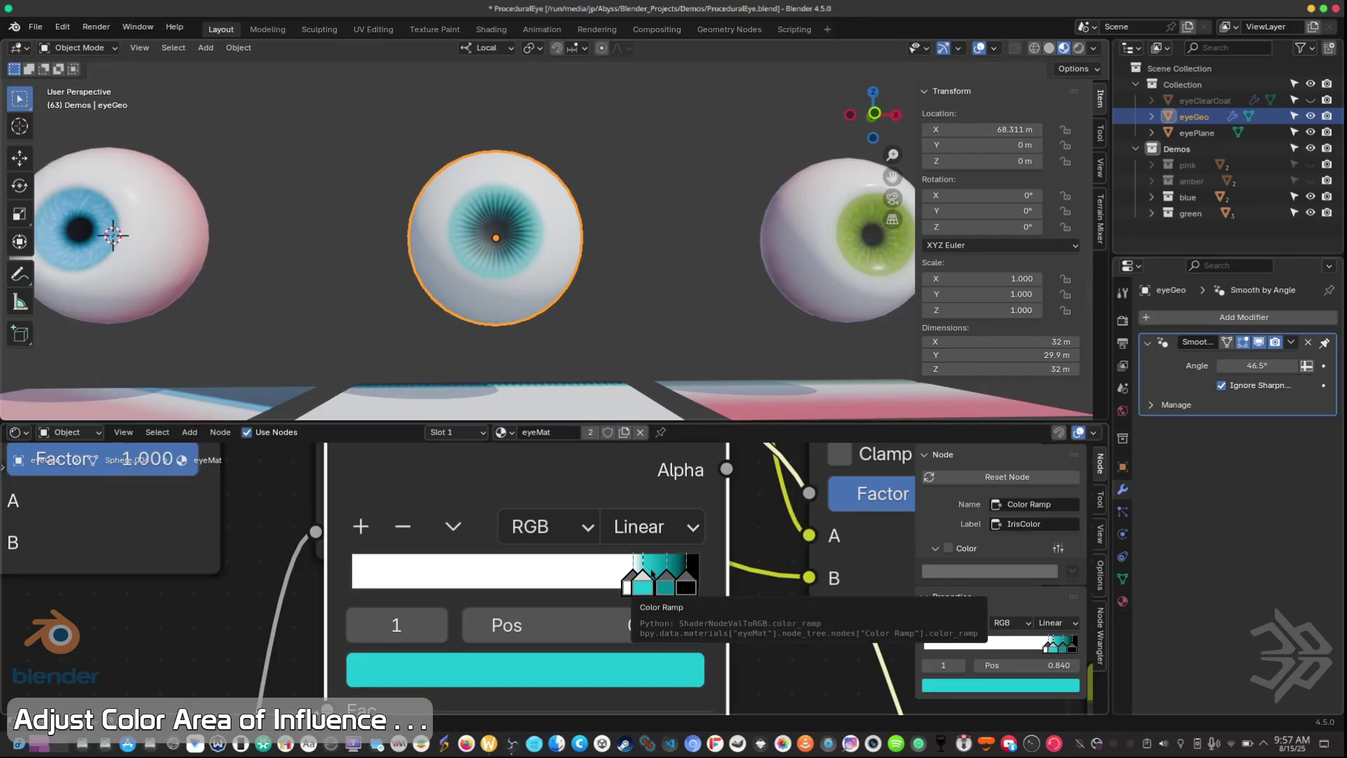
- Nudge the black IrisColor stop slightly toward the teal one and set the dark teal stop to position 0.895
left_click_drag(686, 591, 685, 591)
left_click(659, 598)
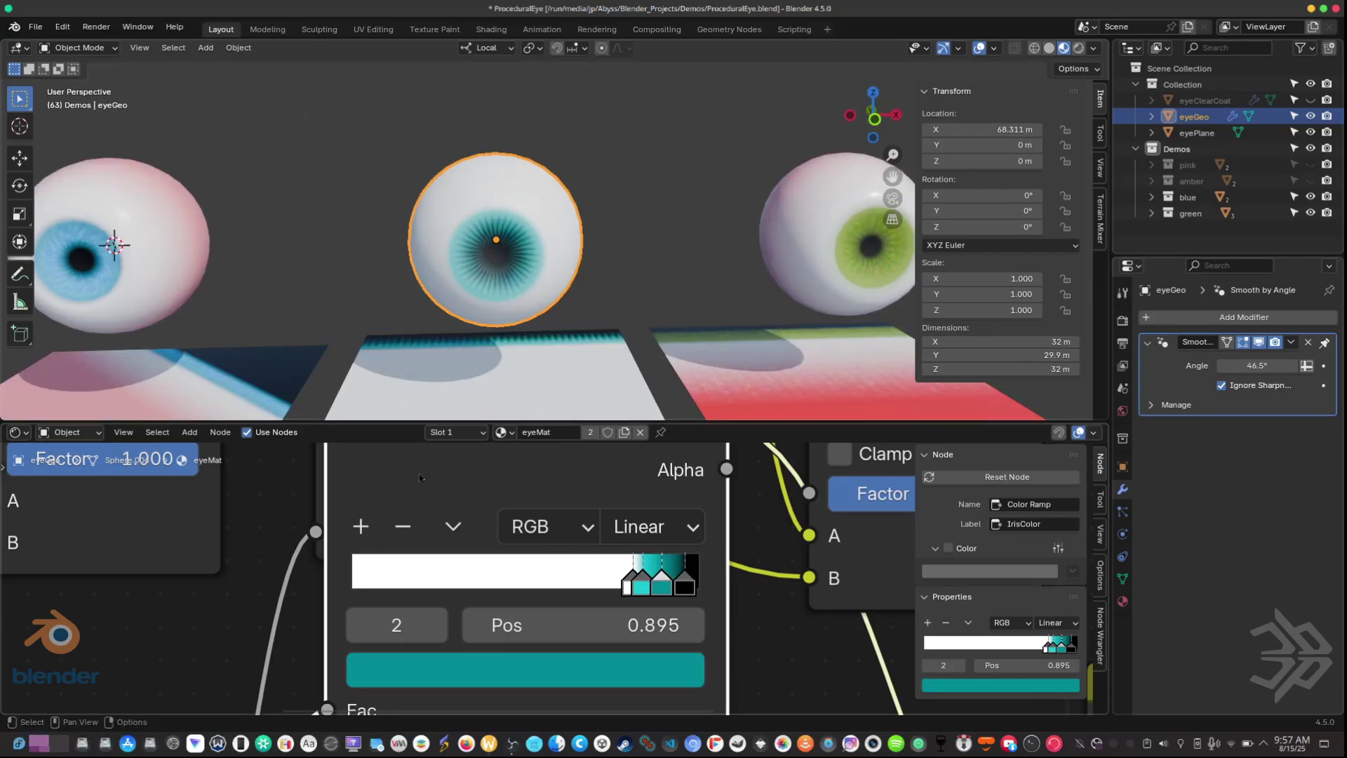
scroll(435, 575, "up", 5, "shift")
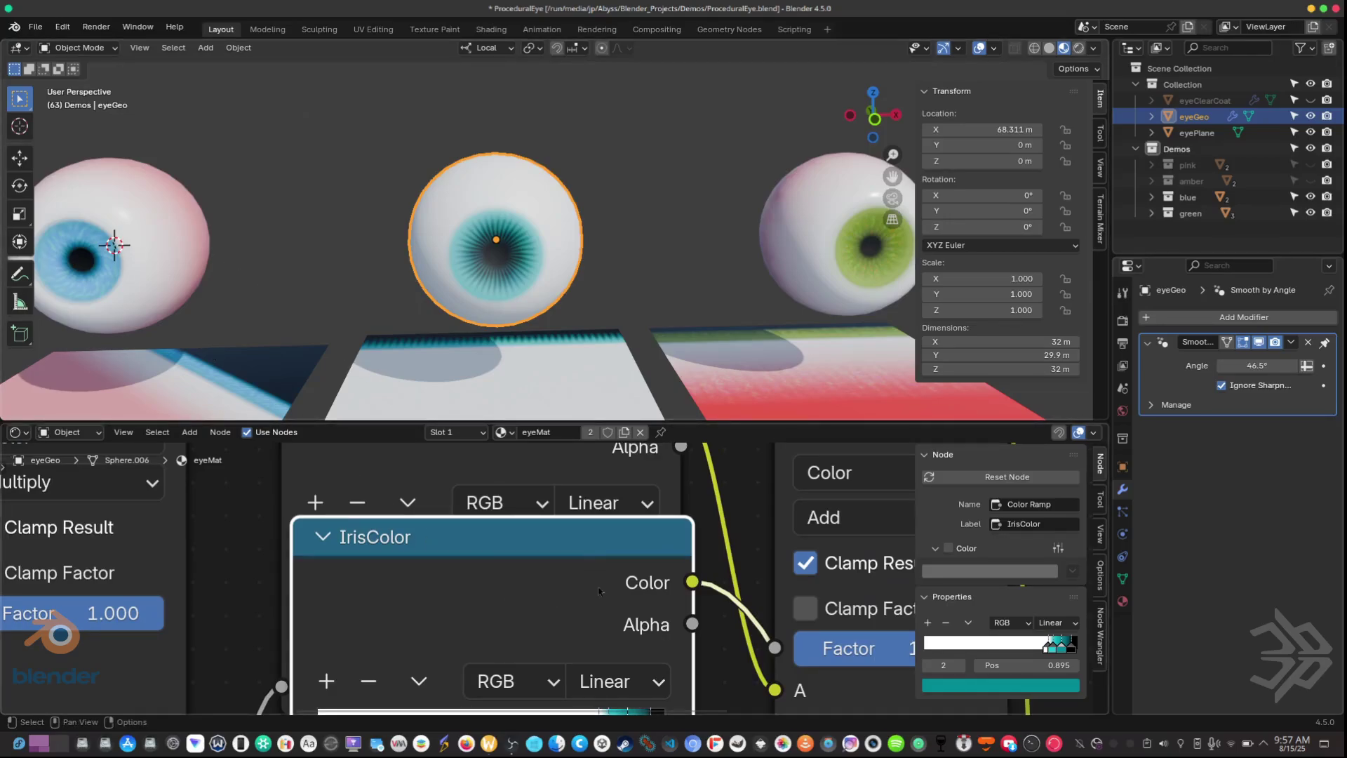
scroll(598, 591, "down", 5)
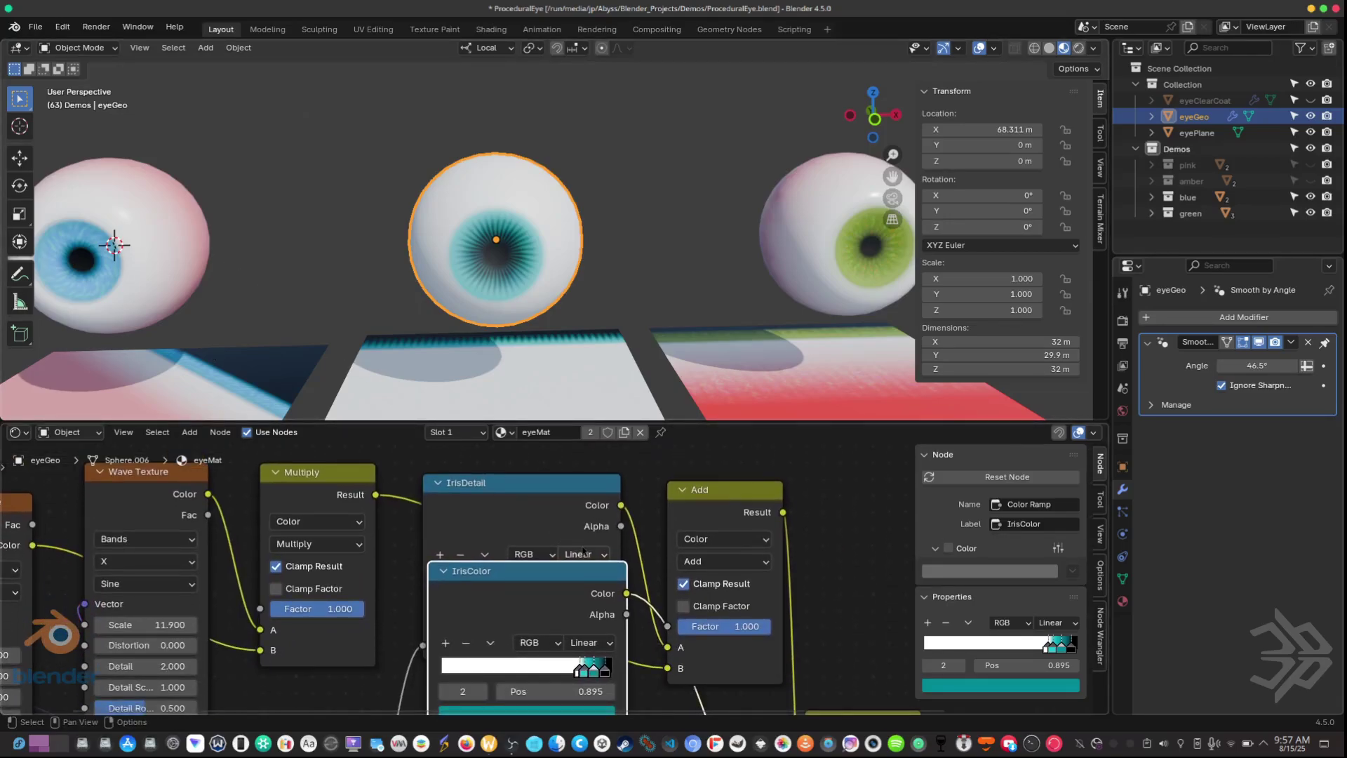
- Move the IrisDetail node slightly up and in front of IrisColor, and inspect the current iris on the framed eyeball
scroll(600, 690, "up", 1, "shift")
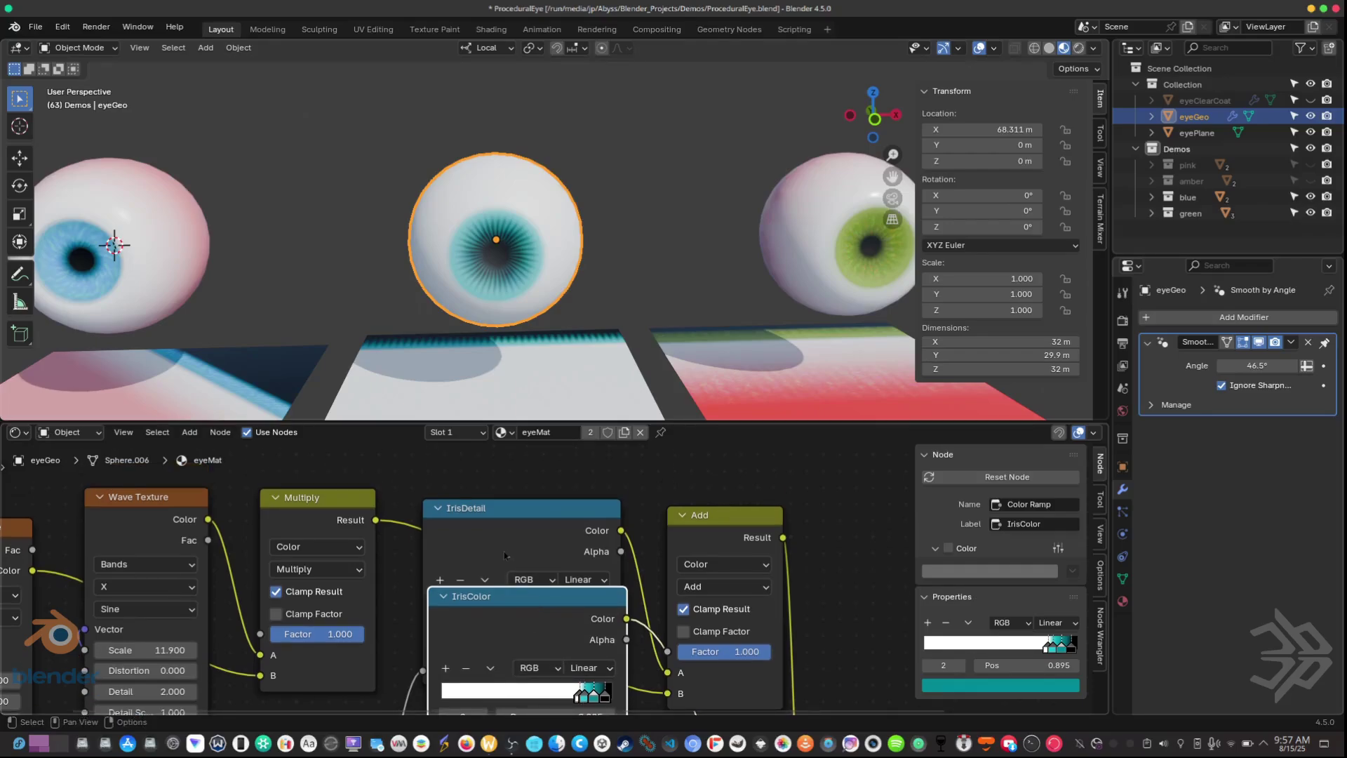
left_click(520, 531)
left_click_drag(521, 531, 518, 511)
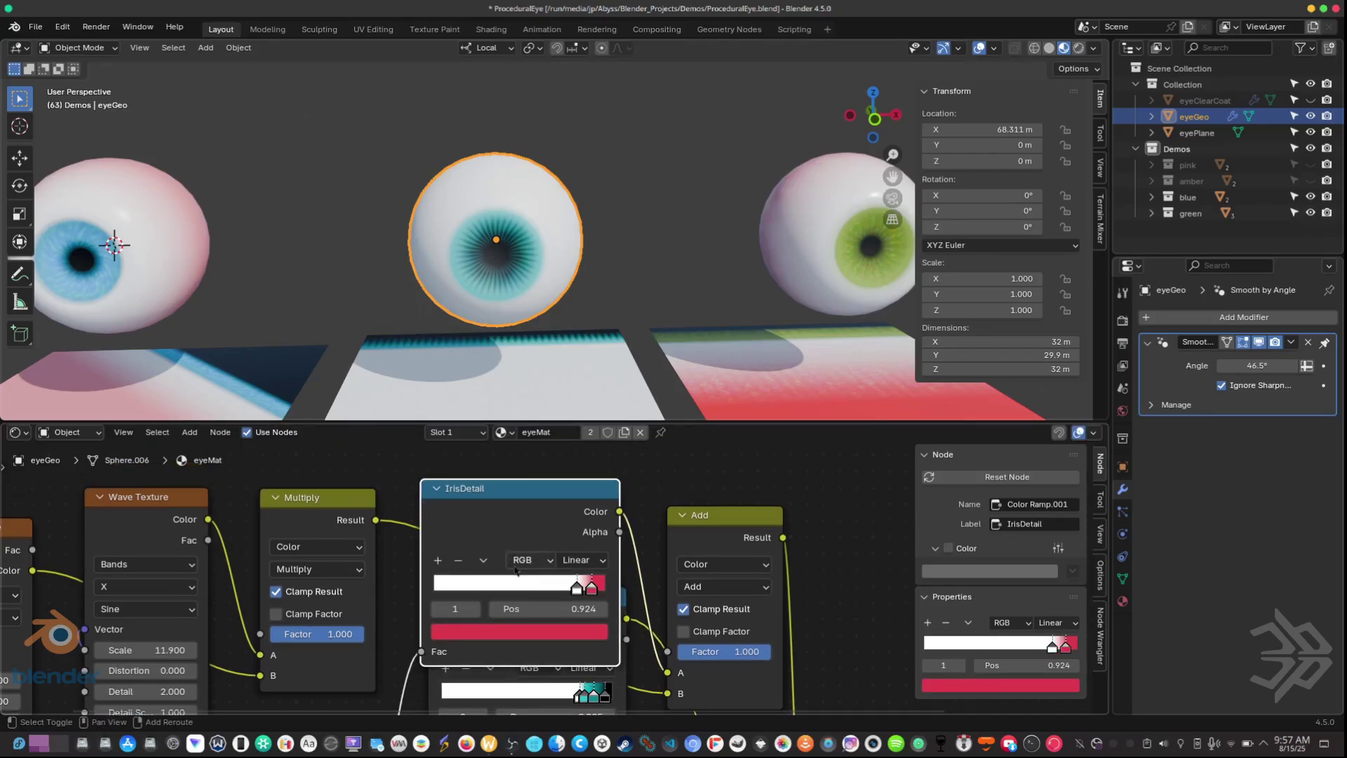
scroll(516, 571, "down", 1, "shift")
scroll(519, 575, "up", 2)
middle_click_drag(548, 622, 700, 669)
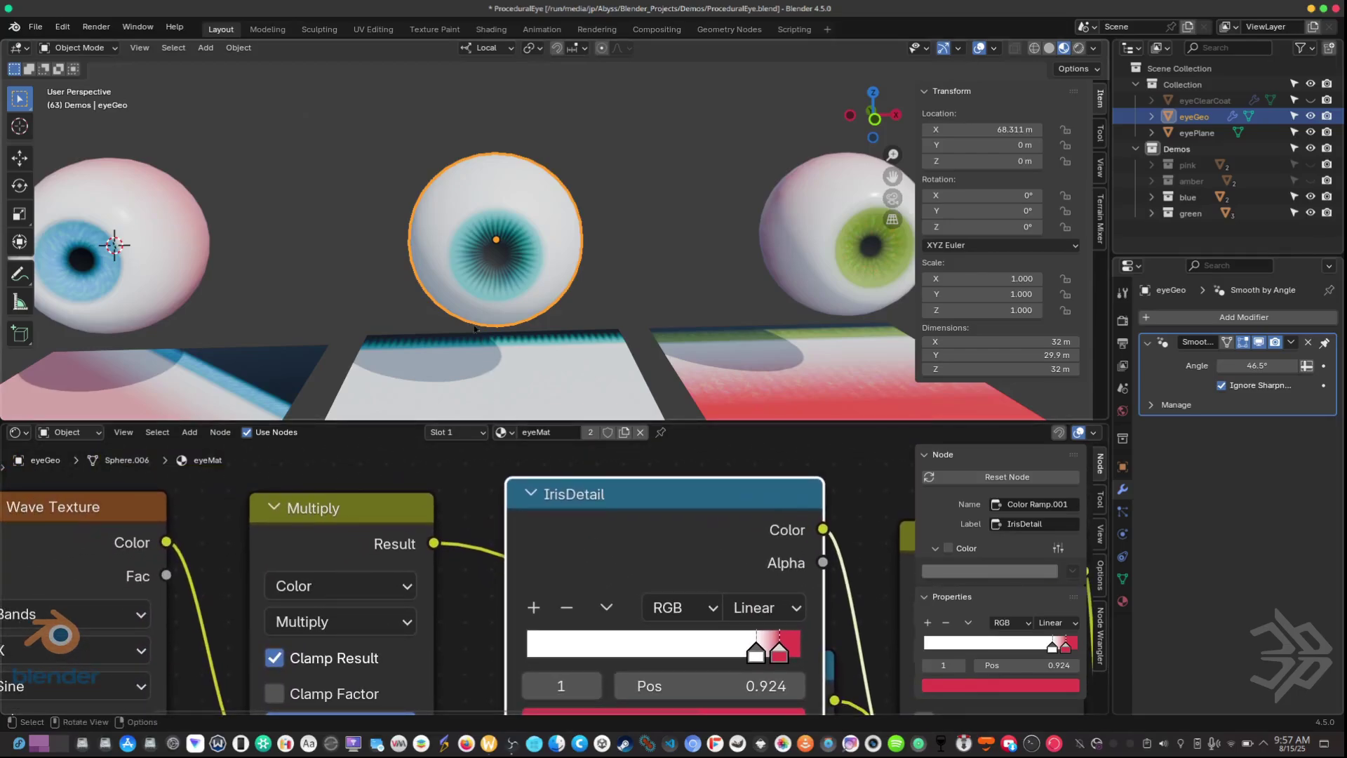
key("KP_Decimal")
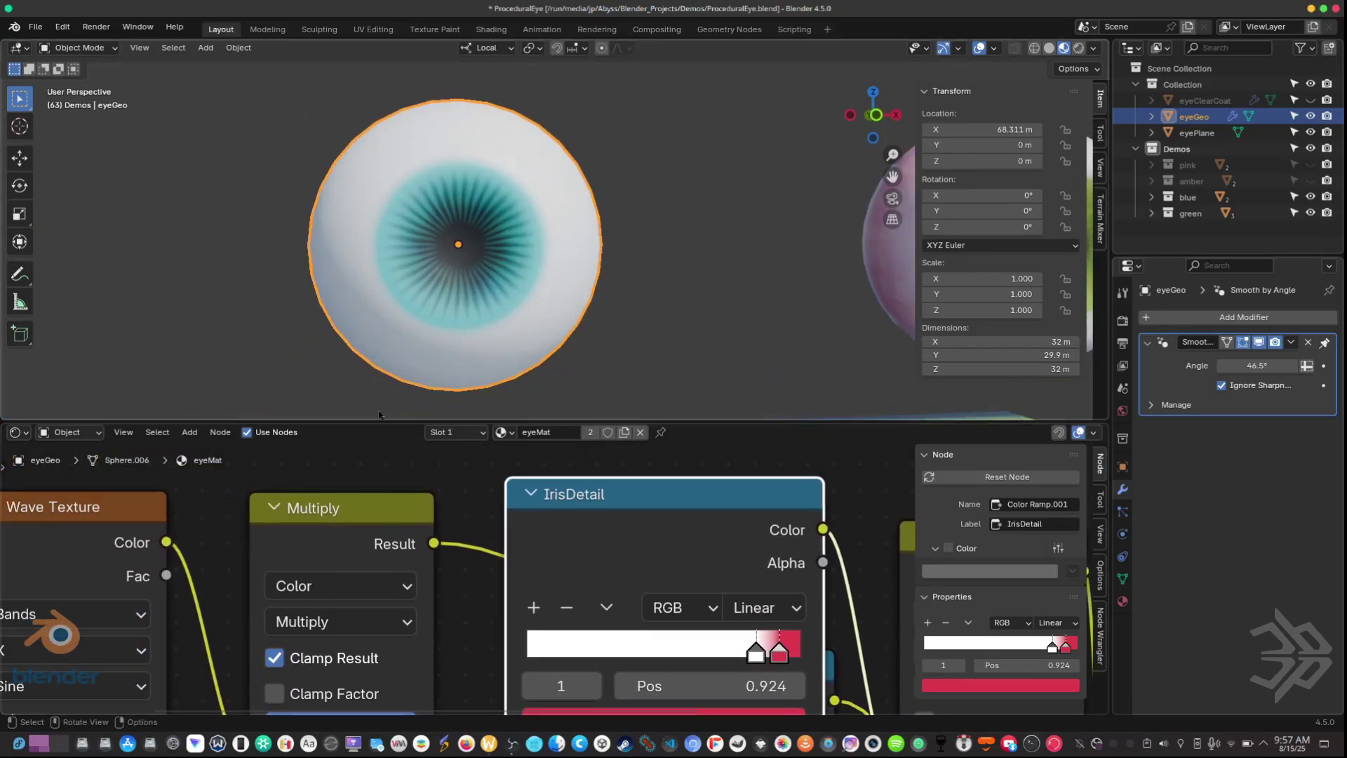
scroll(345, 334, "down", 3)
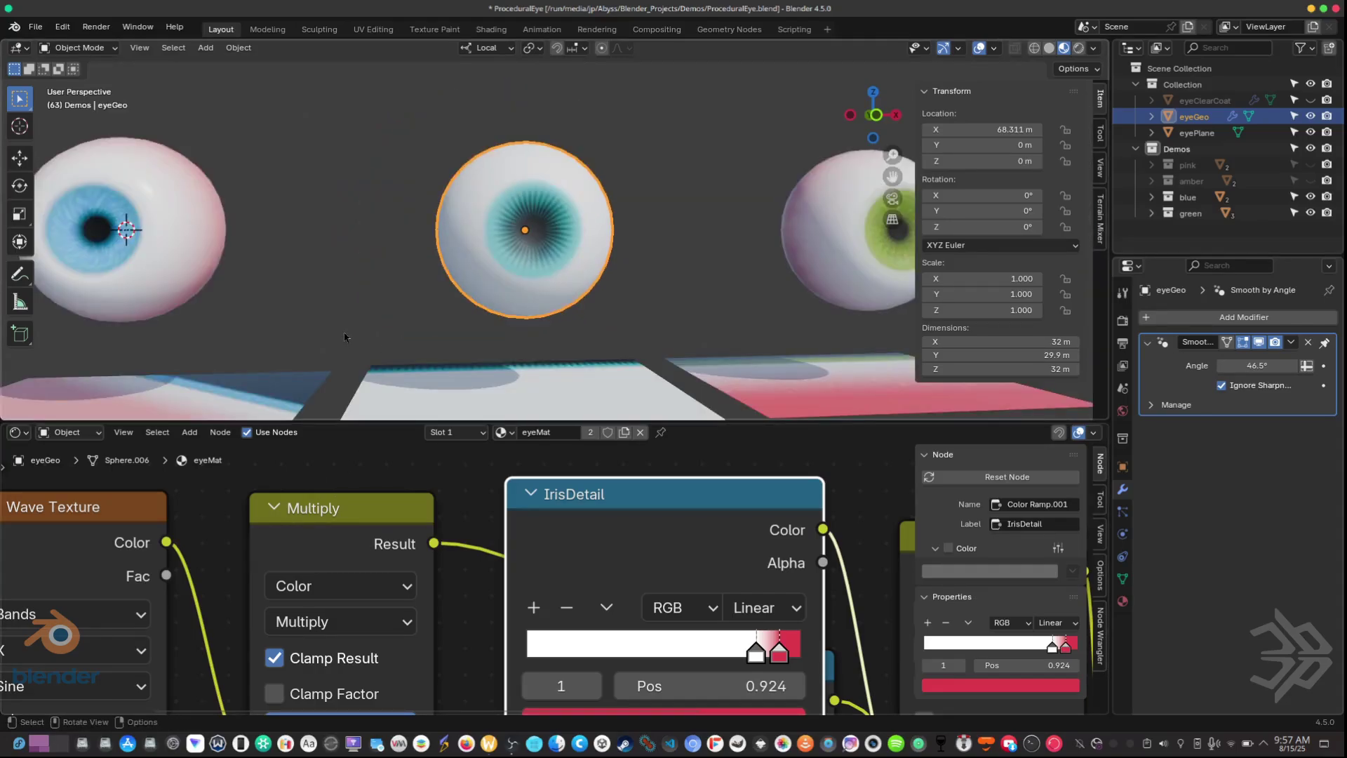
- Nudge the eyeMat Noise Texture node upward and switch its dimensions to 2D
middle_click_drag(283, 477, 439, 474, "shift")
scroll(459, 509, "down", 3)
middle_click_drag(388, 541, 512, 502, "shift")
scroll(404, 571, "down", 4)
middle_click_drag(404, 571, 398, 574)
left_click_drag(272, 523, 284, 501)
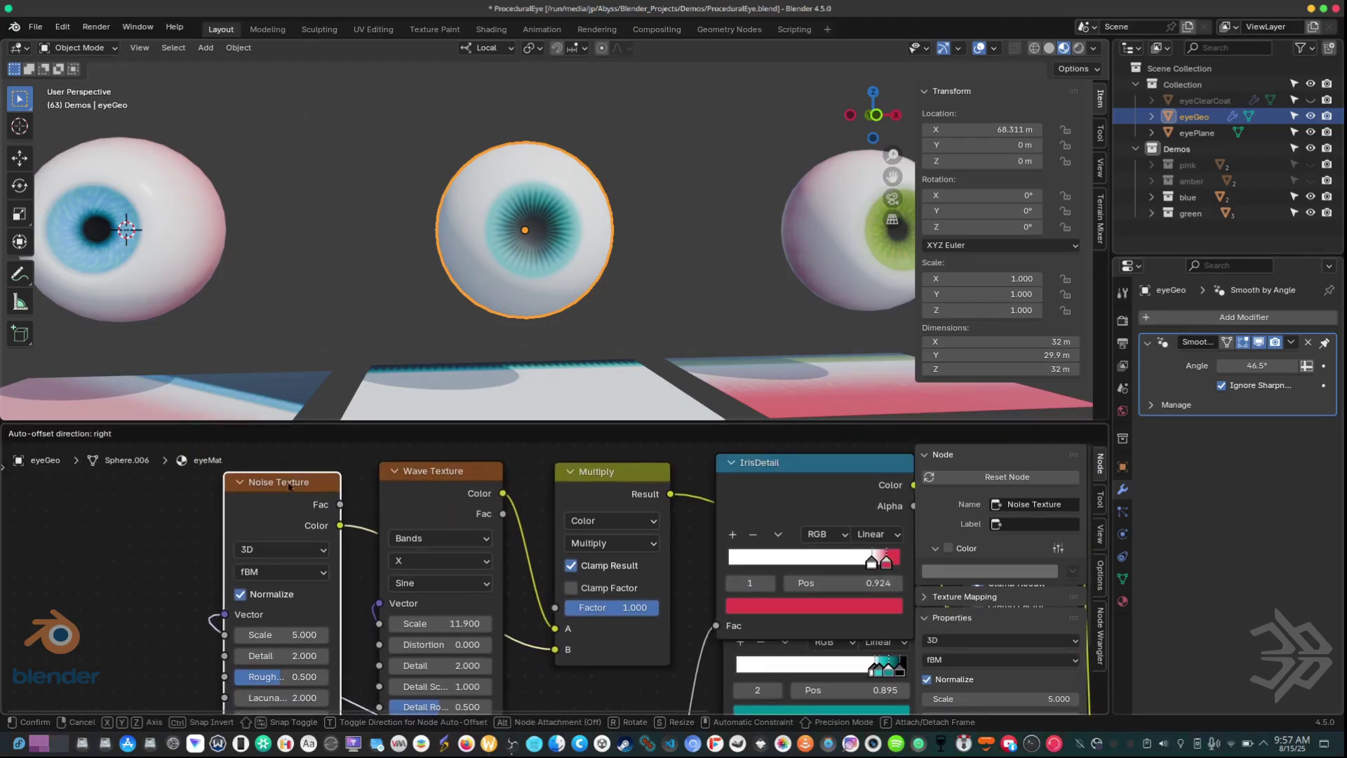
left_click(279, 546)
left_click(251, 610)
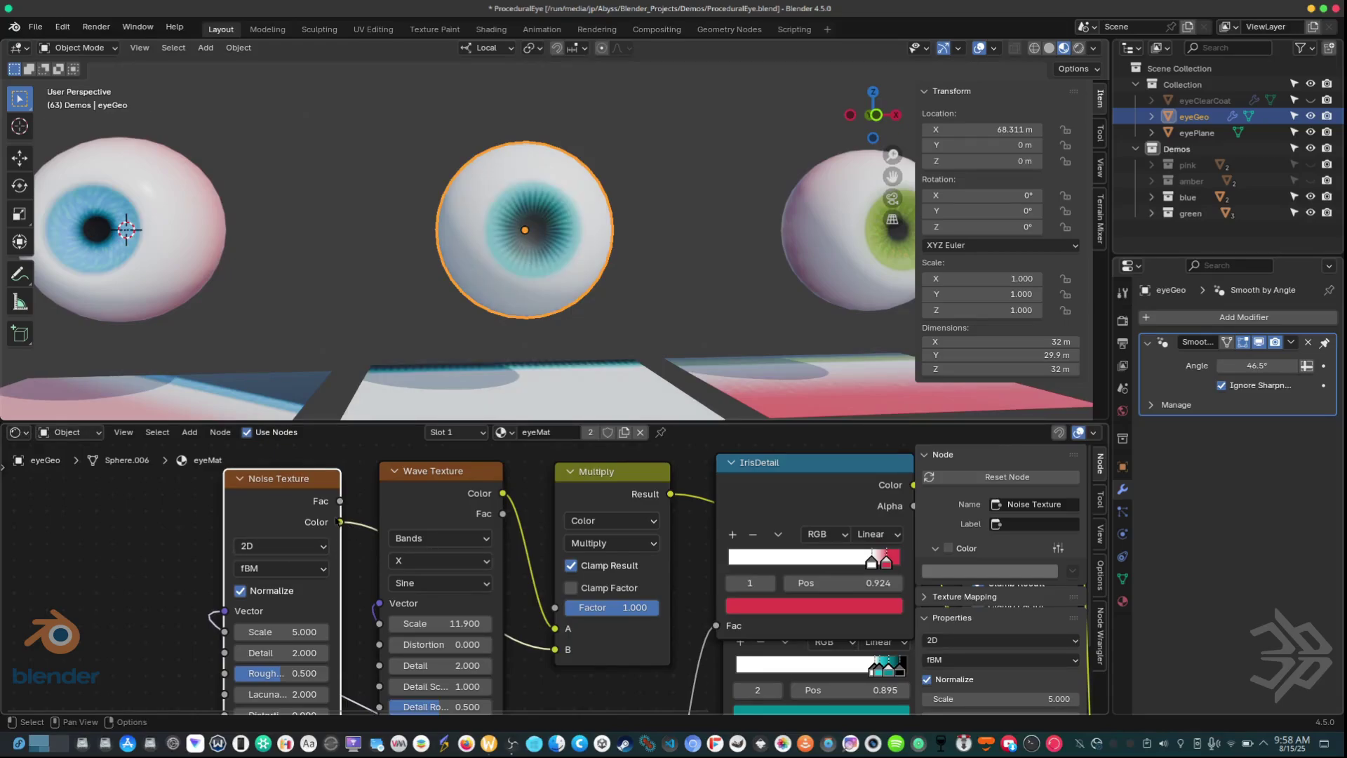
- Try higher Scale values on the Noise Texture while watching the iris up close, ending at 13.8
middle_click_drag(294, 611, 305, 589)
left_click_drag(299, 611, 340, 611)
scroll(591, 267, "up", 5)
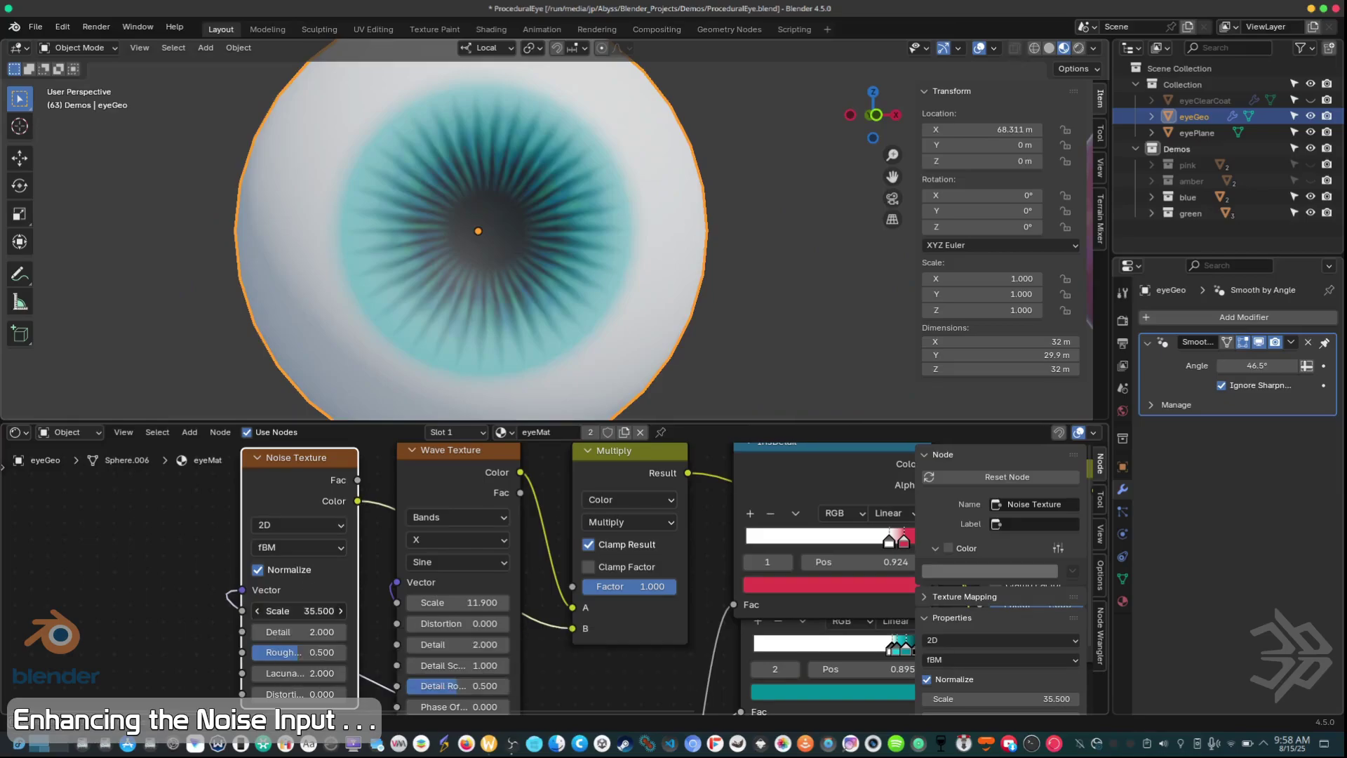
left_click_drag(312, 611, 302, 611)
mouse_move(298, 611)
left_mouse_down()
mouse_move(319, 611)
mouse_move(281, 611)
mouse_move(306, 611)
left_mouse_up()
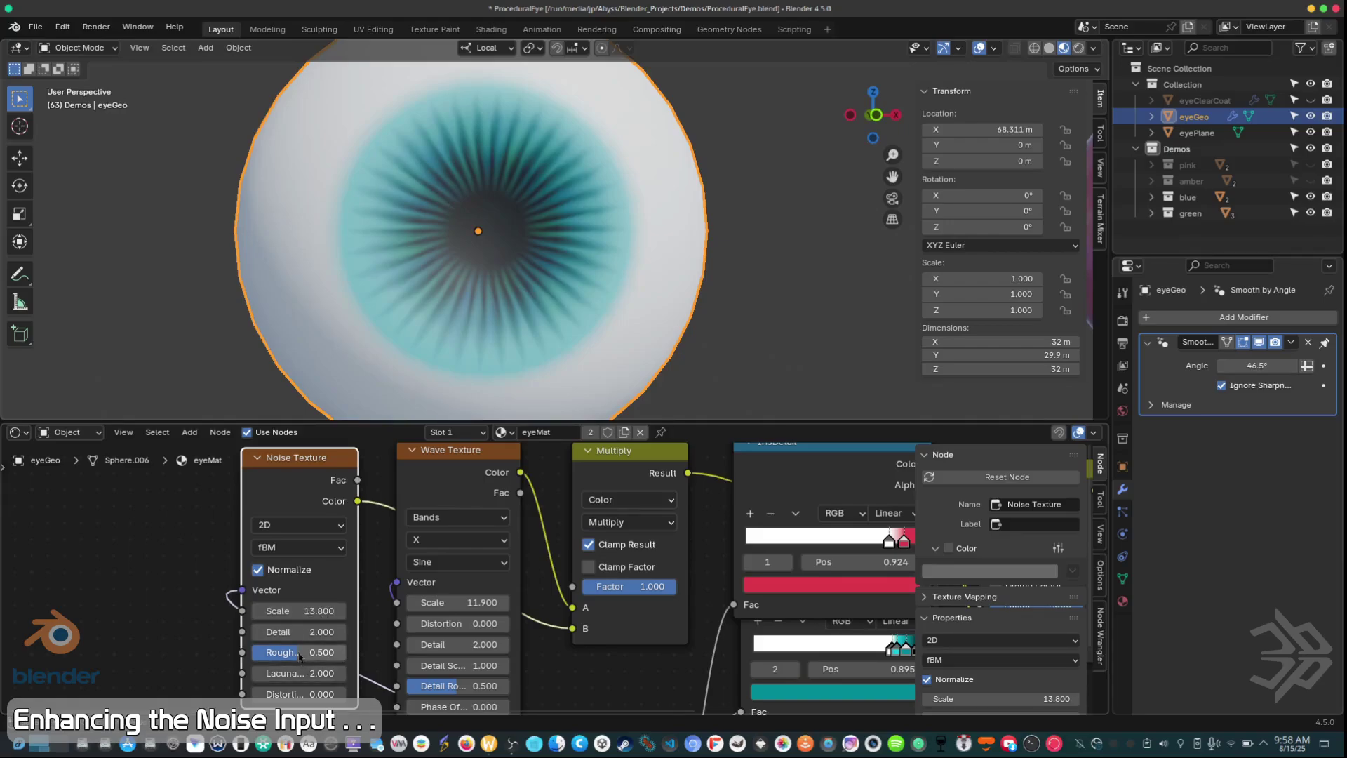
- Change the Noise Texture type to Ridged Multifractal and check the iris fibres near and far
middle_click_drag(300, 654, 323, 618)
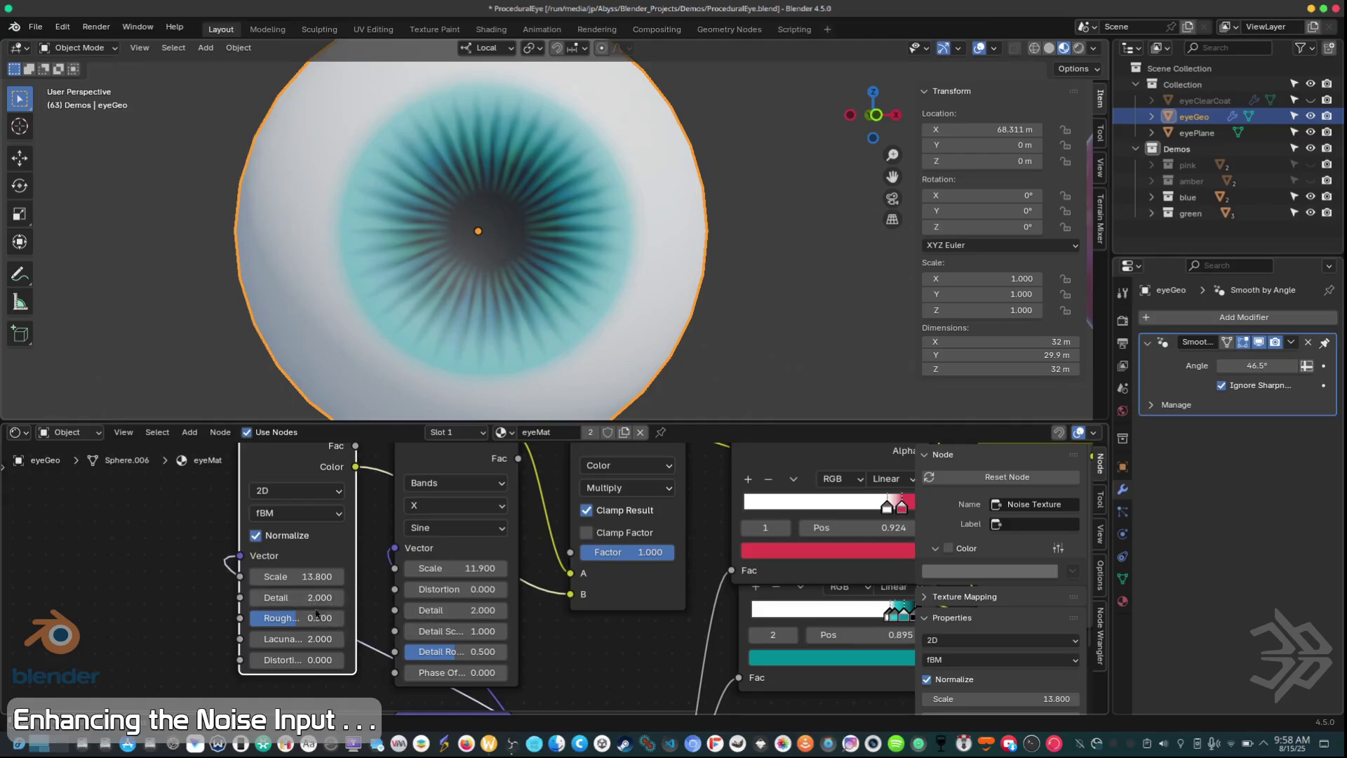
middle_click_drag(317, 520, 315, 587)
left_click(315, 579)
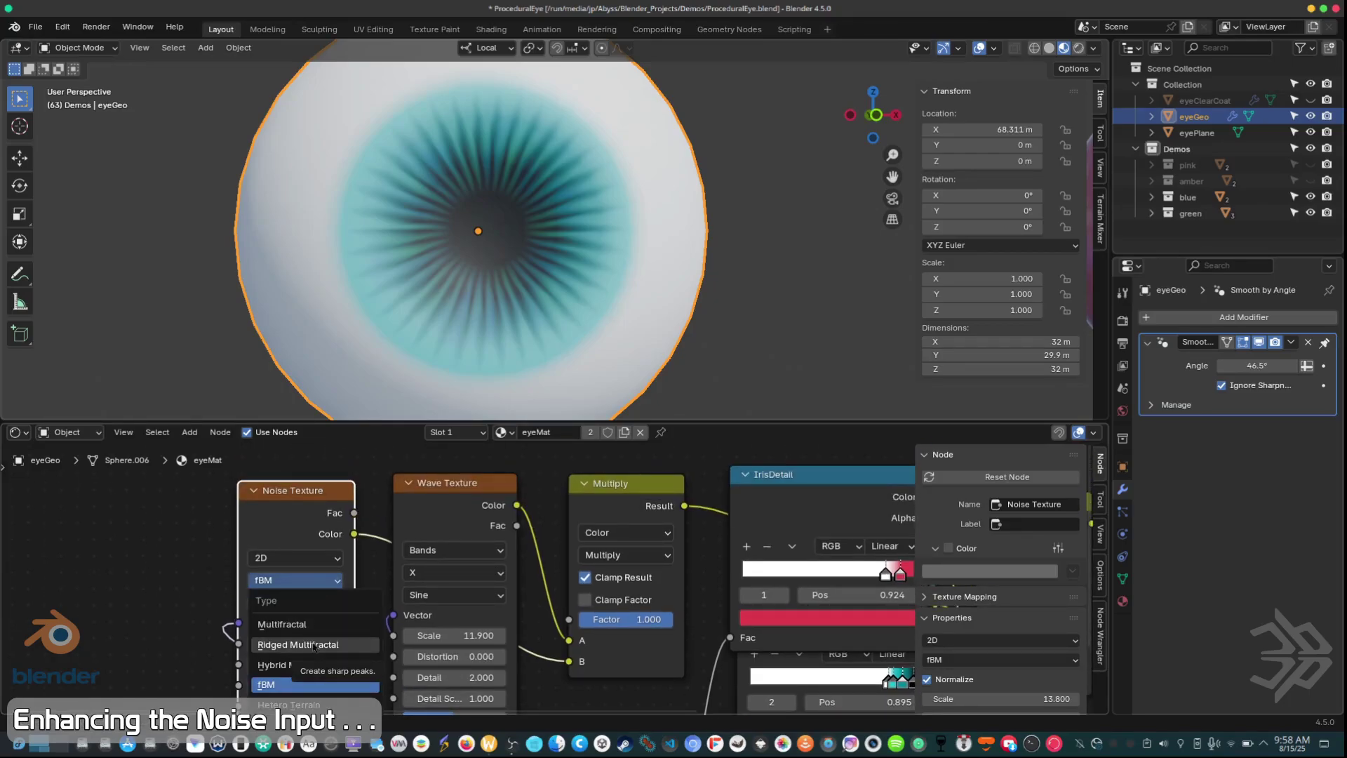
left_click(314, 644)
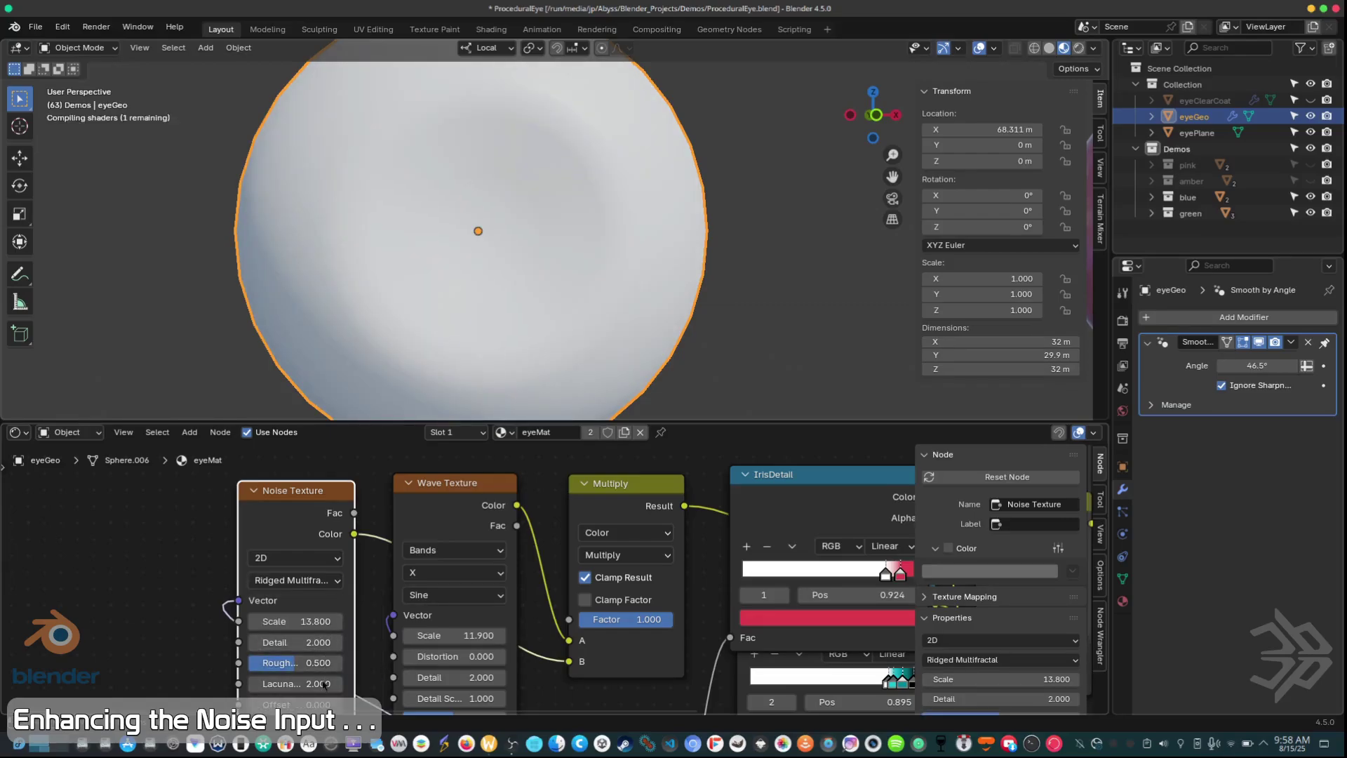
scroll(439, 345, "down", 3)
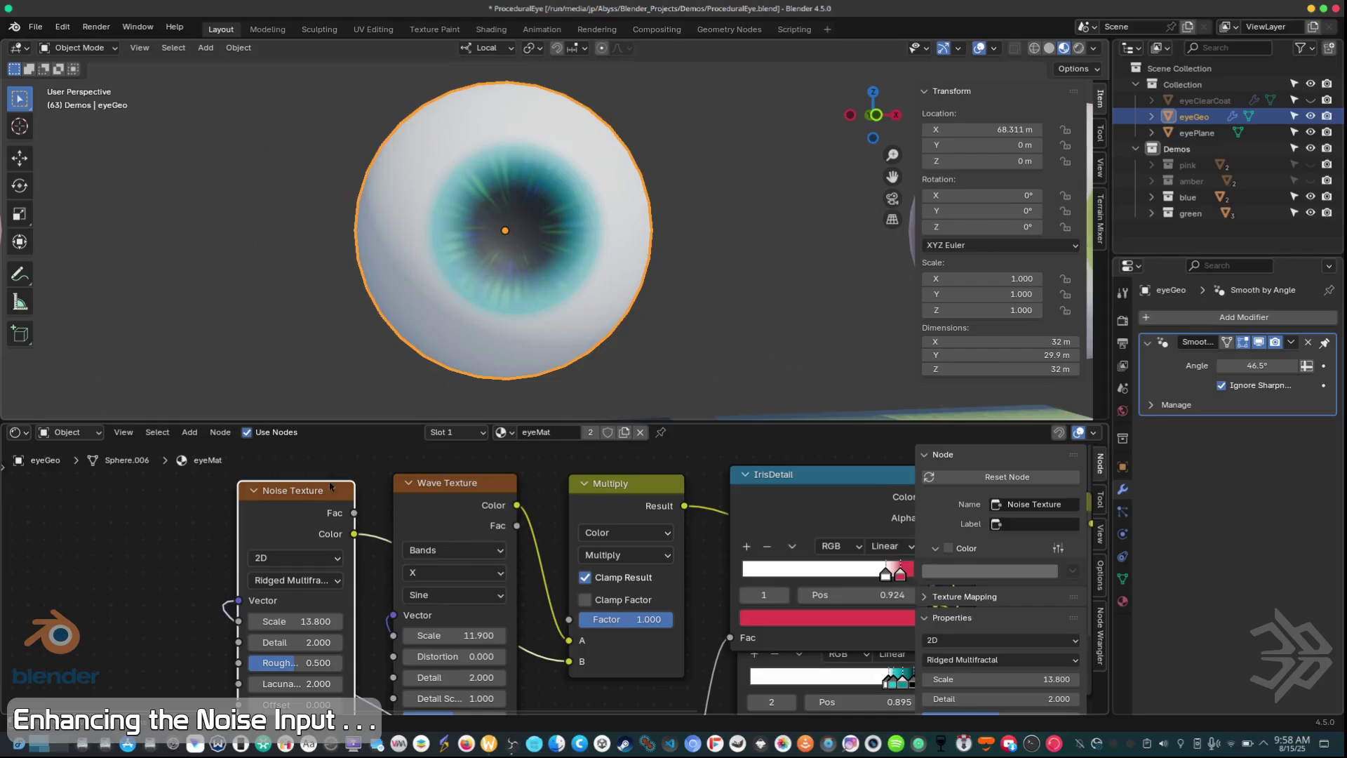
scroll(393, 316, "down", 3)
mouse_move(393, 316)
middle_mouse_down()
mouse_move(477, 353)
mouse_move(401, 333)
middle_mouse_up()
scroll(451, 285, "up", 5)
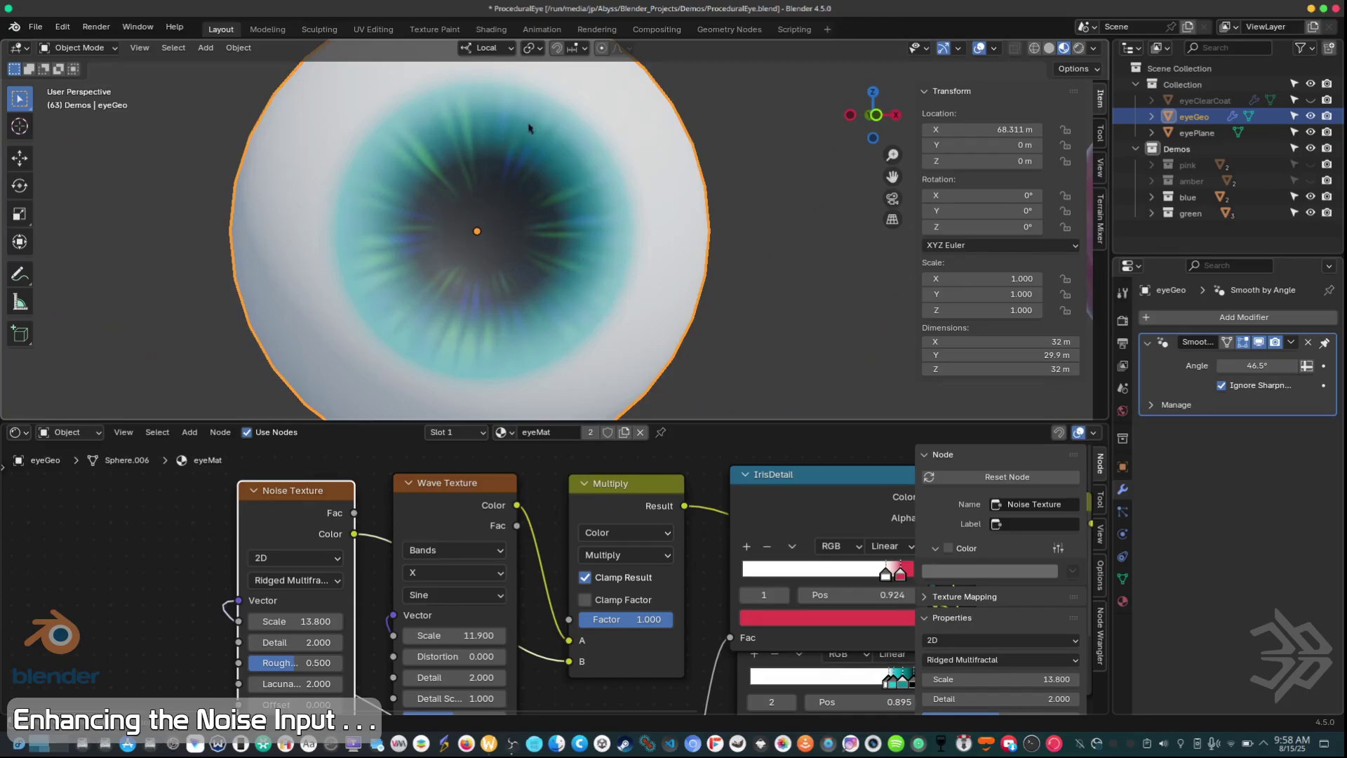
- Increase the Ridged Multifractal noise Scale to 21.2, comparing the density of the iris streaks
left_click_drag(309, 622, 417, 622)
scroll(325, 329, "down", 3)
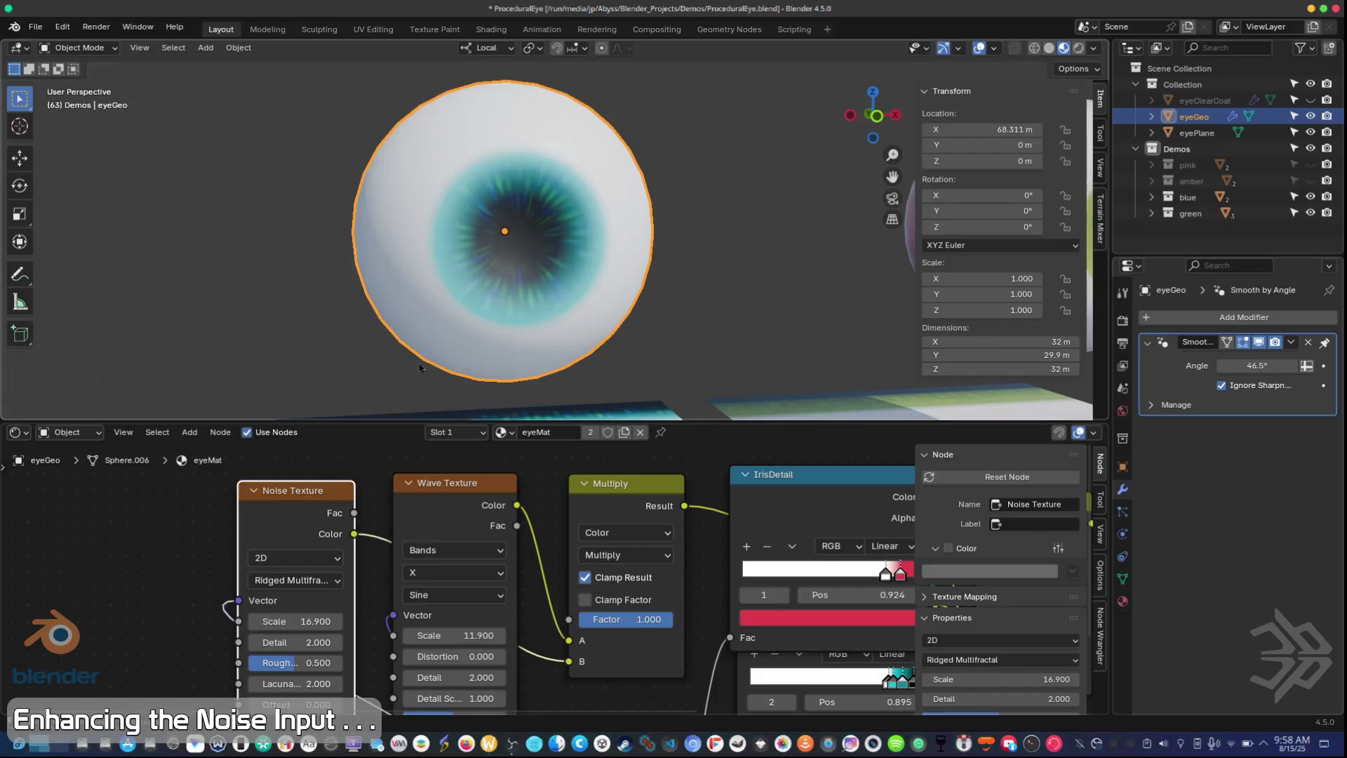
left_click_drag(289, 621, 323, 621)
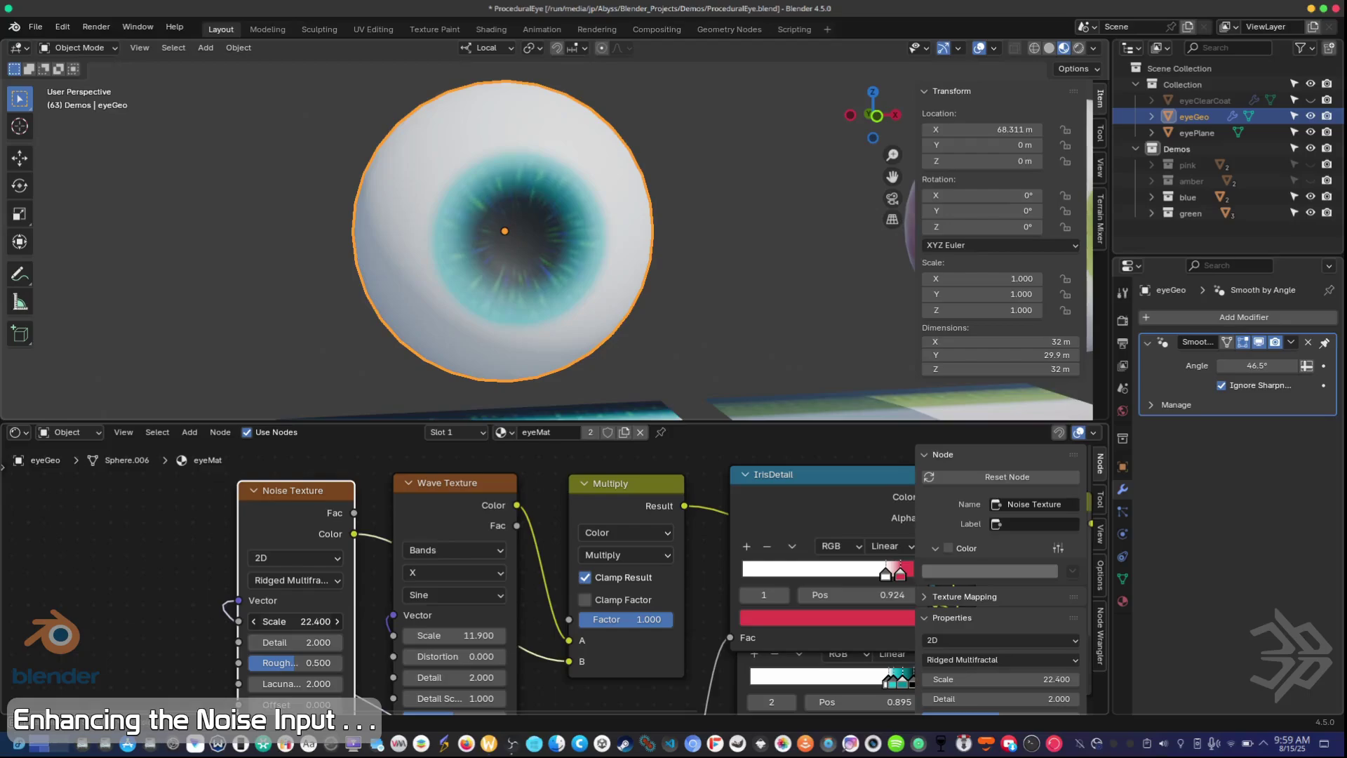
- Set the Noise Texture's Offset to -0.2 and its Gain to 1.7, checking the iris from different angles
middle_click_drag(236, 676, 247, 589)
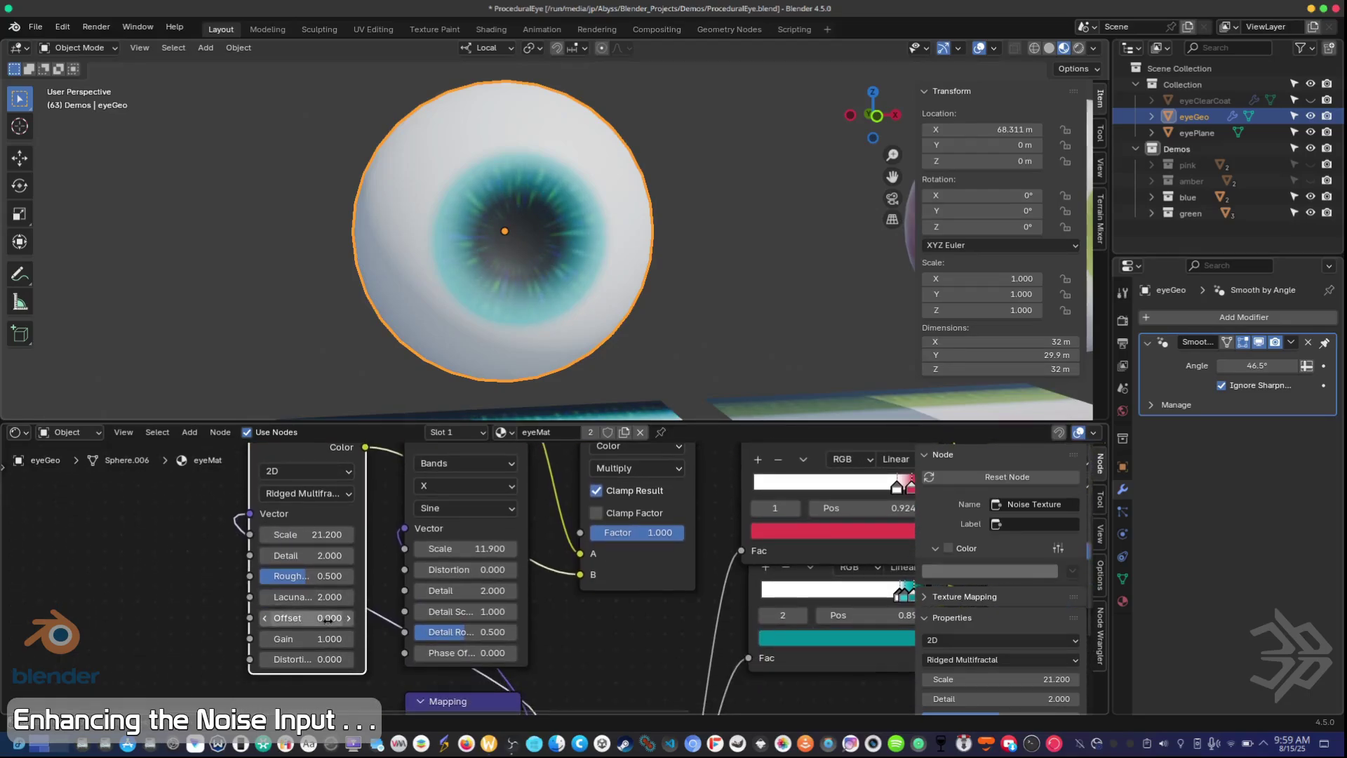
mouse_move(306, 617)
left_mouse_down()
mouse_move(281, 617)
mouse_move(314, 618)
left_mouse_up()
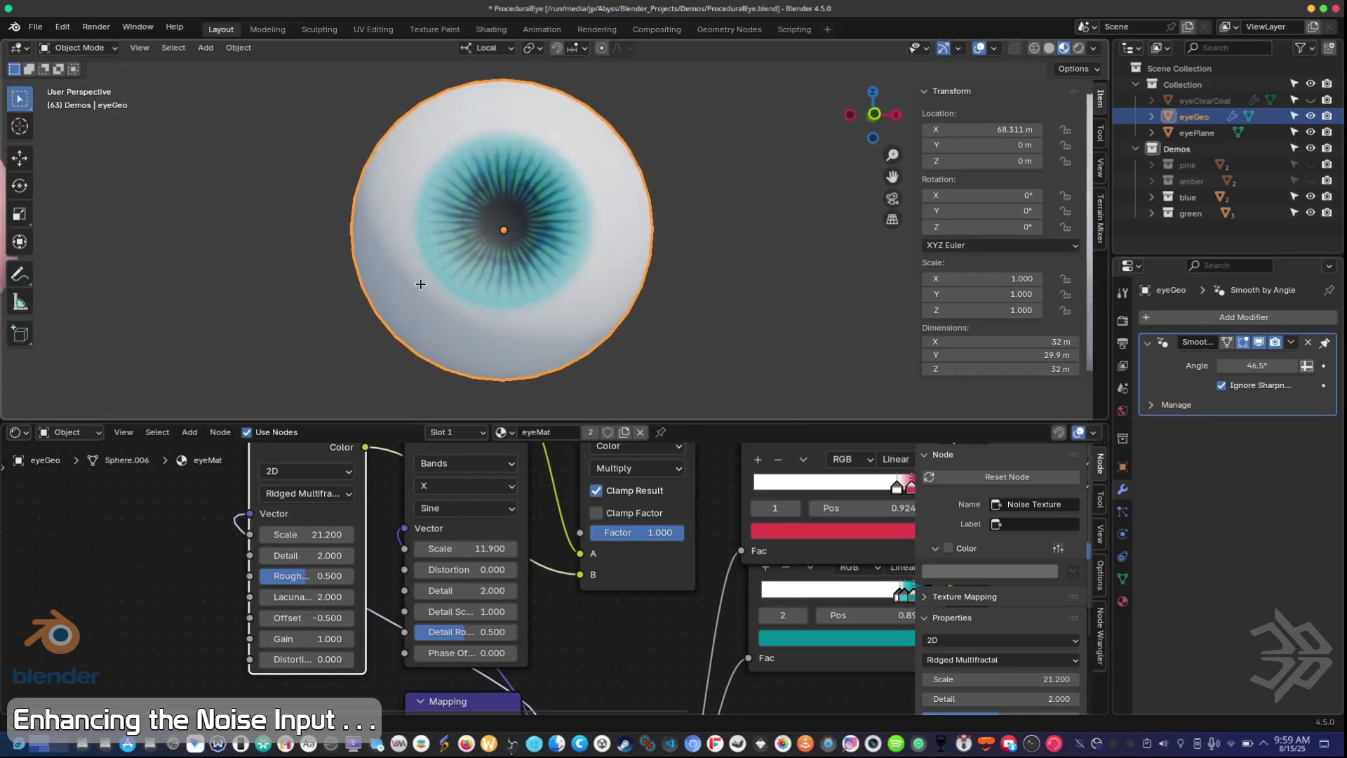
middle_click_drag(447, 292, 418, 259)
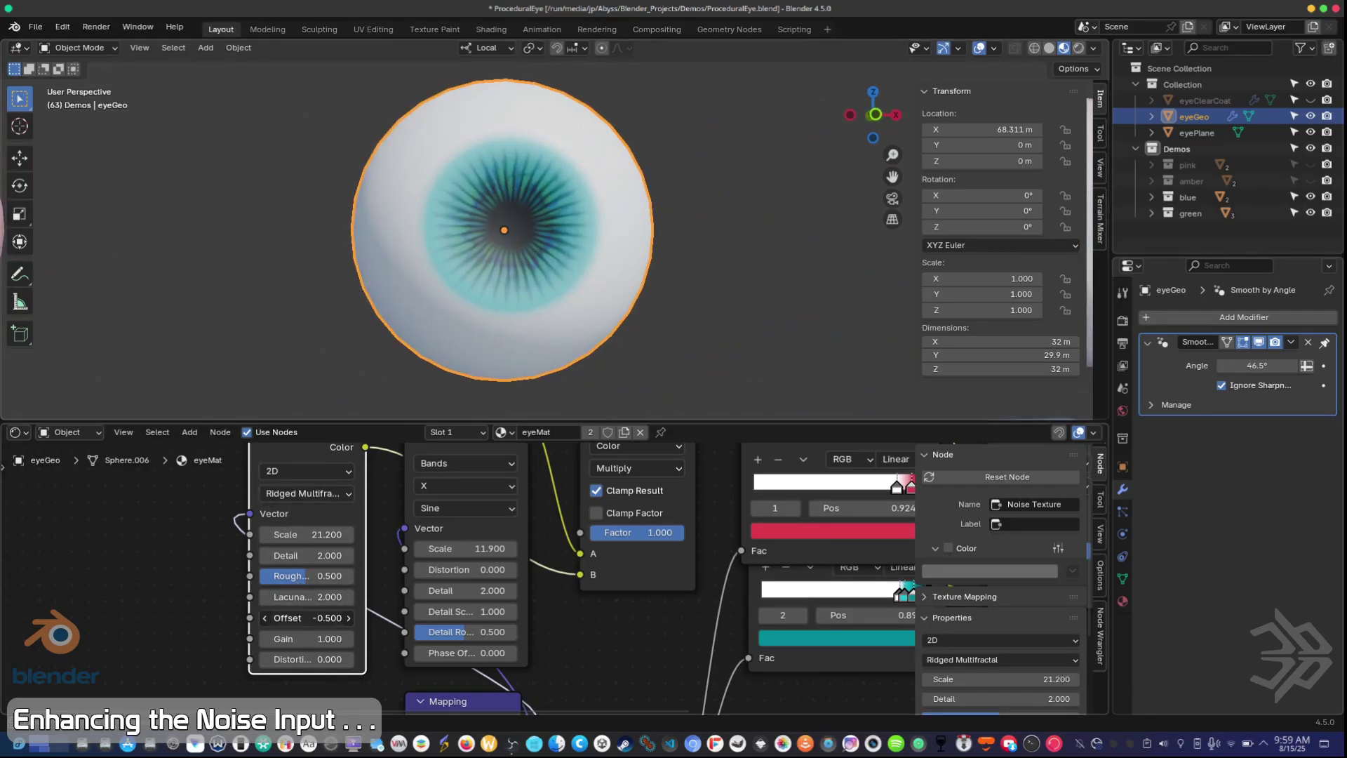
left_click(348, 617)
left_click(348, 617)
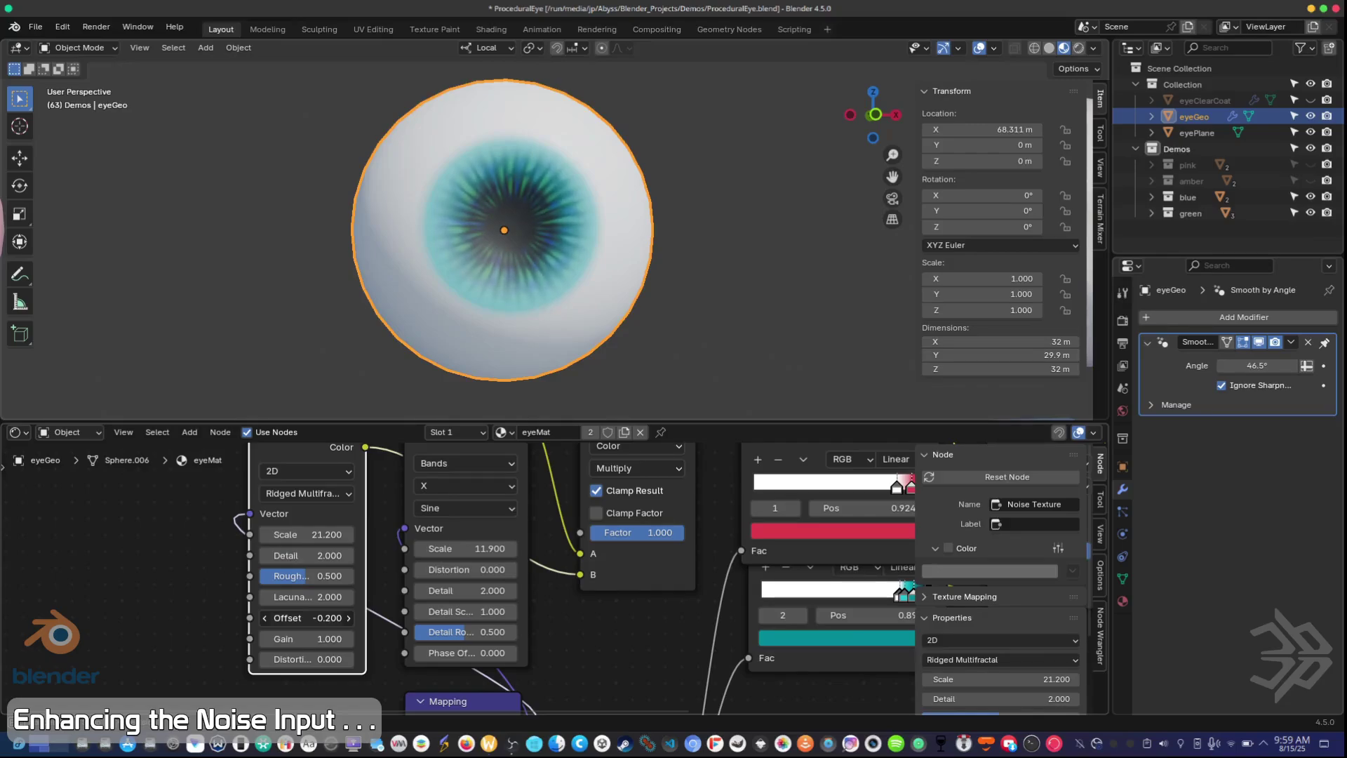
middle_click_drag(339, 346, 360, 308)
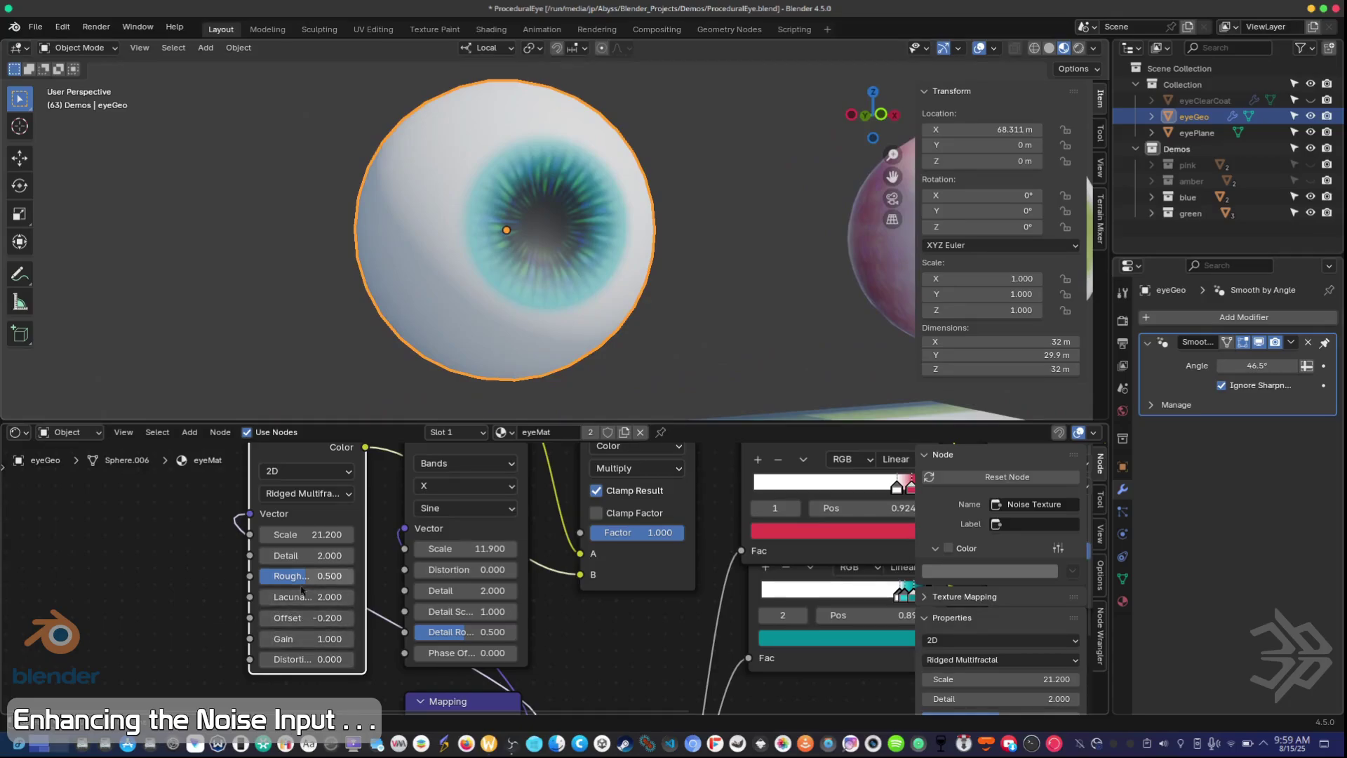
left_click_drag(294, 639, 330, 638)
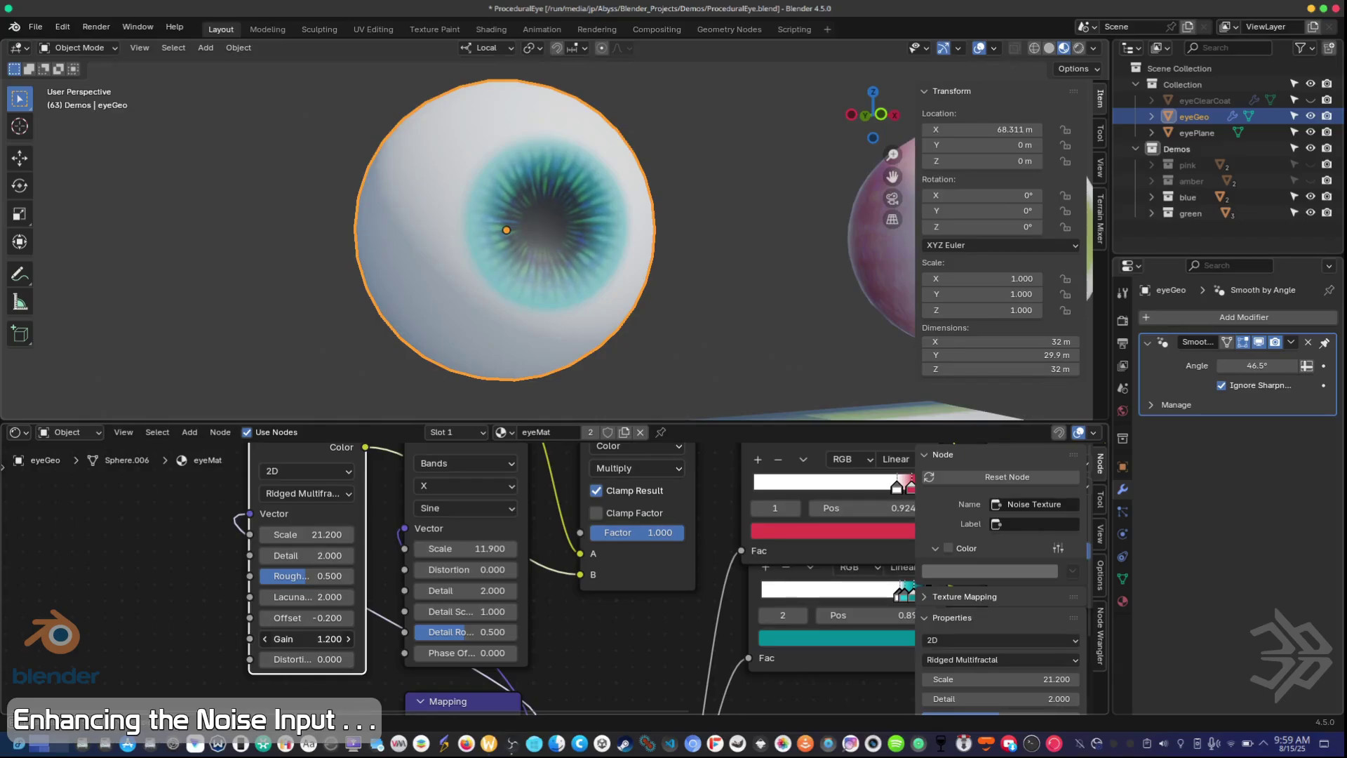
left_click_drag(293, 638, 312, 638)
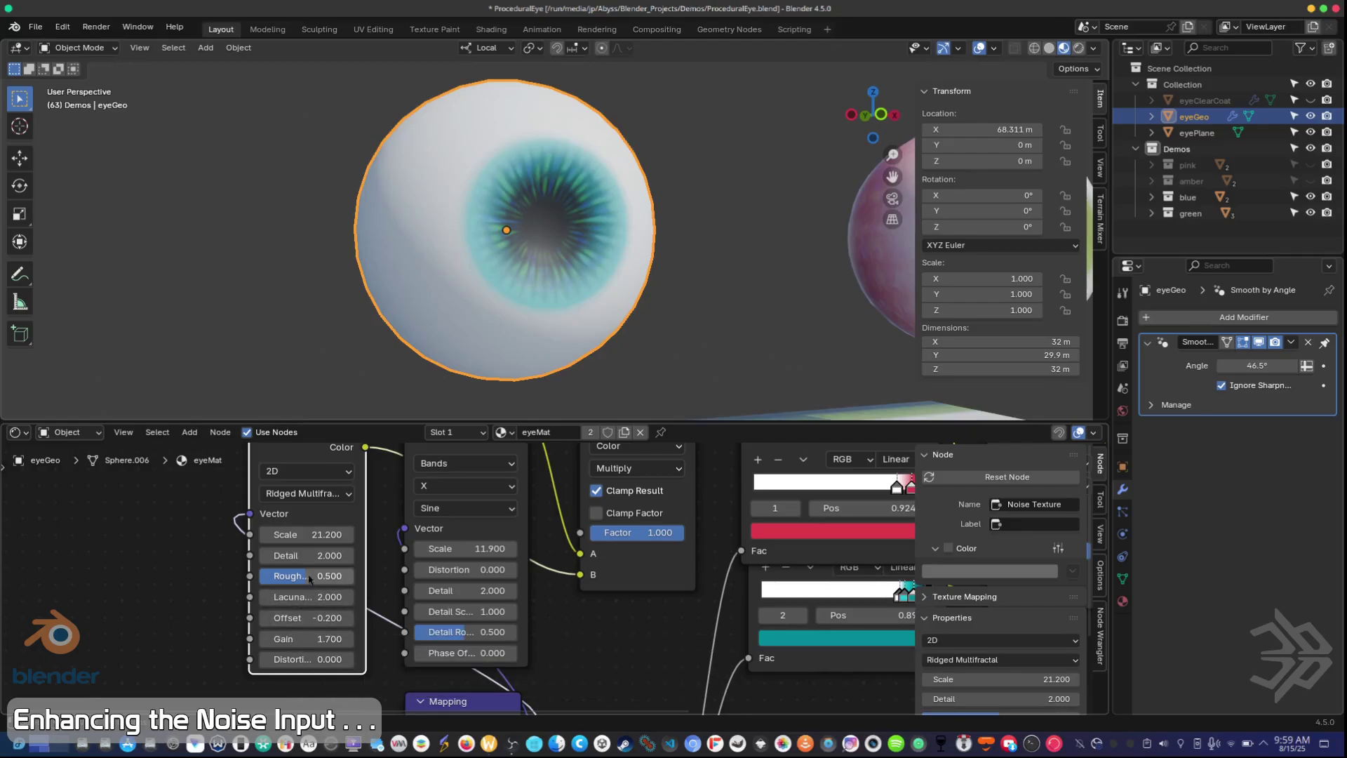
- Try Noise Texture Scale values of 12.8 and 5.8 against the neighbouring eyes and settle on 12.3
mouse_move(303, 535)
left_mouse_down()
mouse_move(328, 535)
mouse_move(279, 534)
left_mouse_up()
middle_click_drag(538, 328, 499, 346)
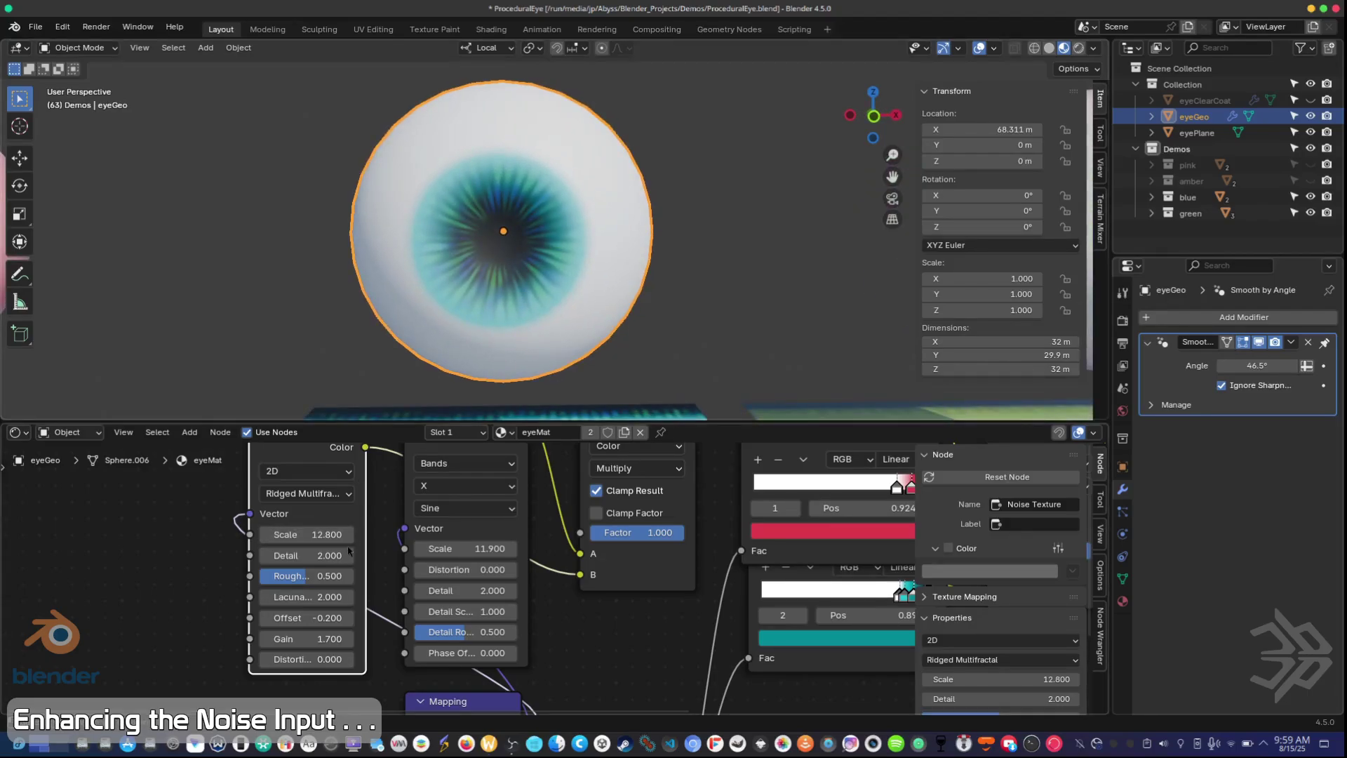
left_click_drag(330, 534, 303, 534)
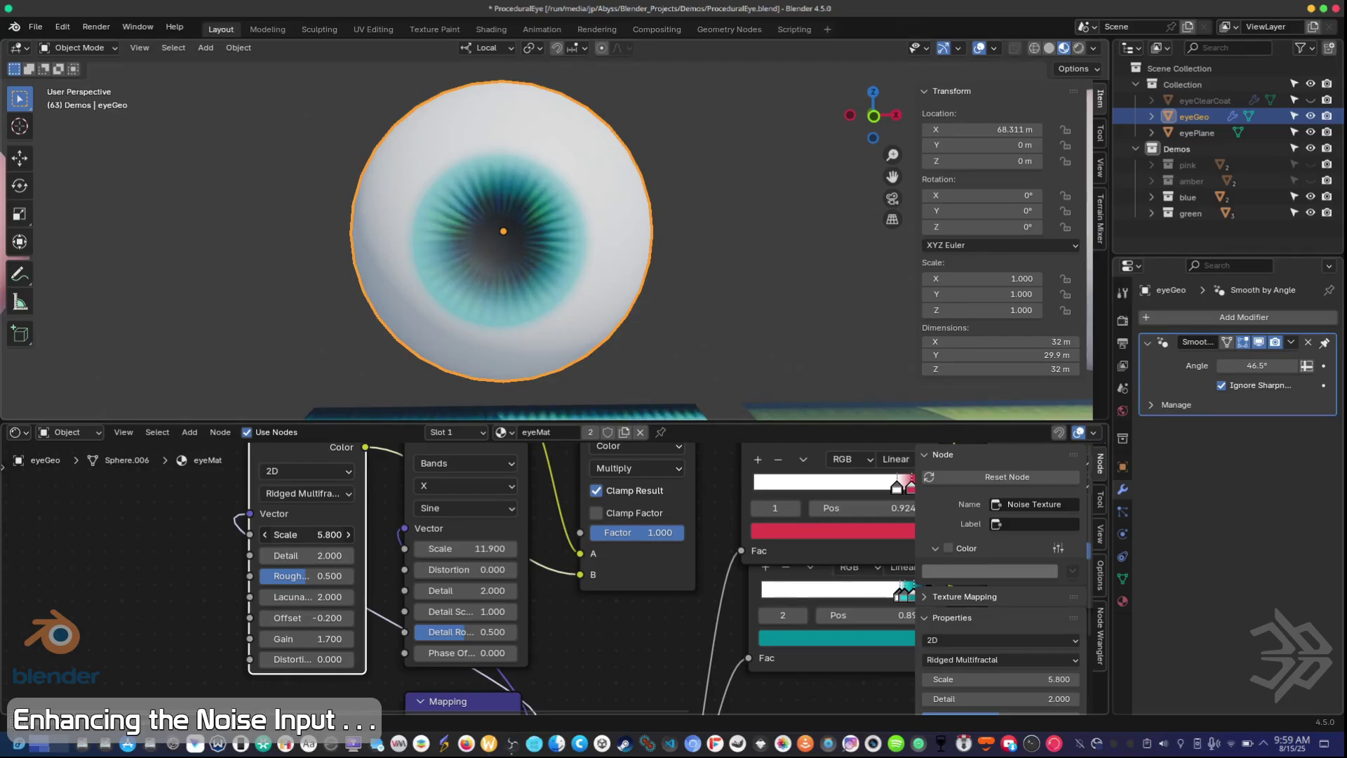
scroll(427, 397, "down", 4)
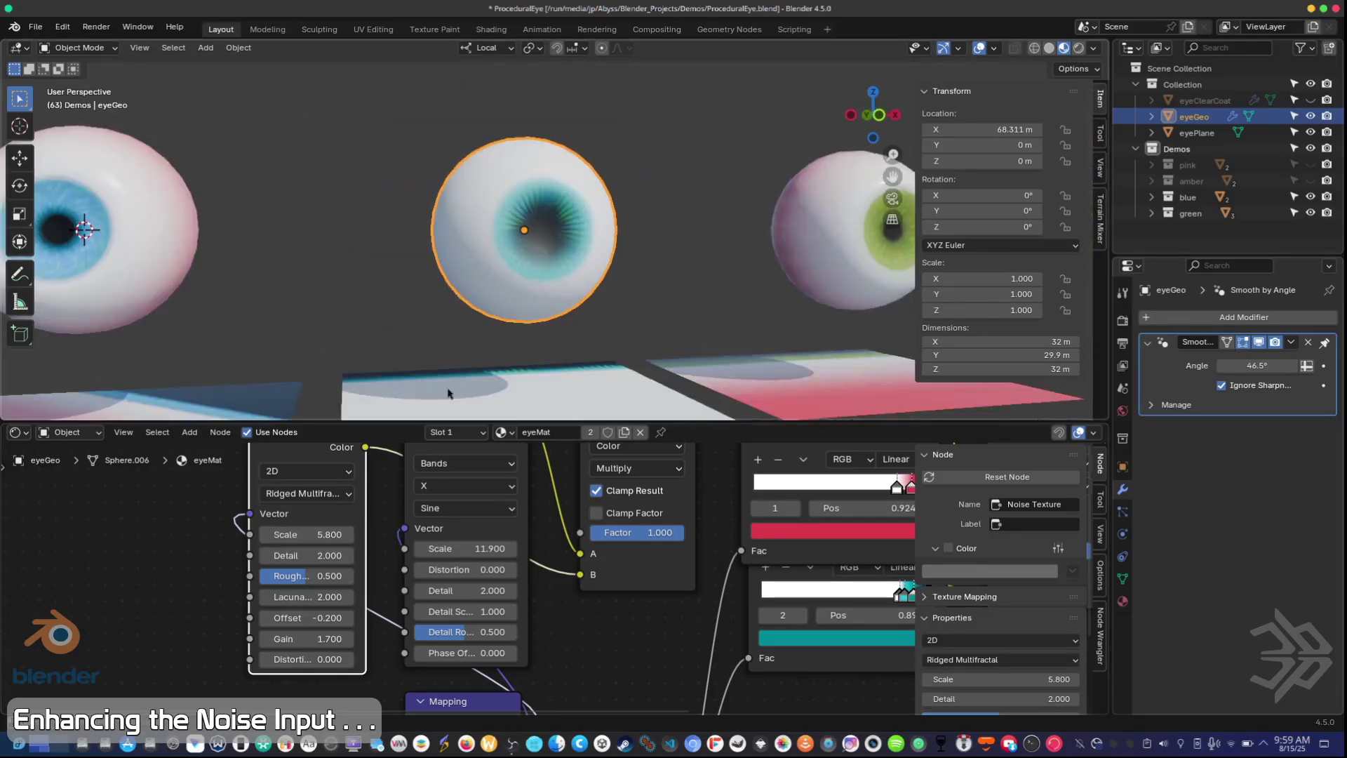
left_click(358, 312)
middle_click_drag(359, 312, 392, 365)
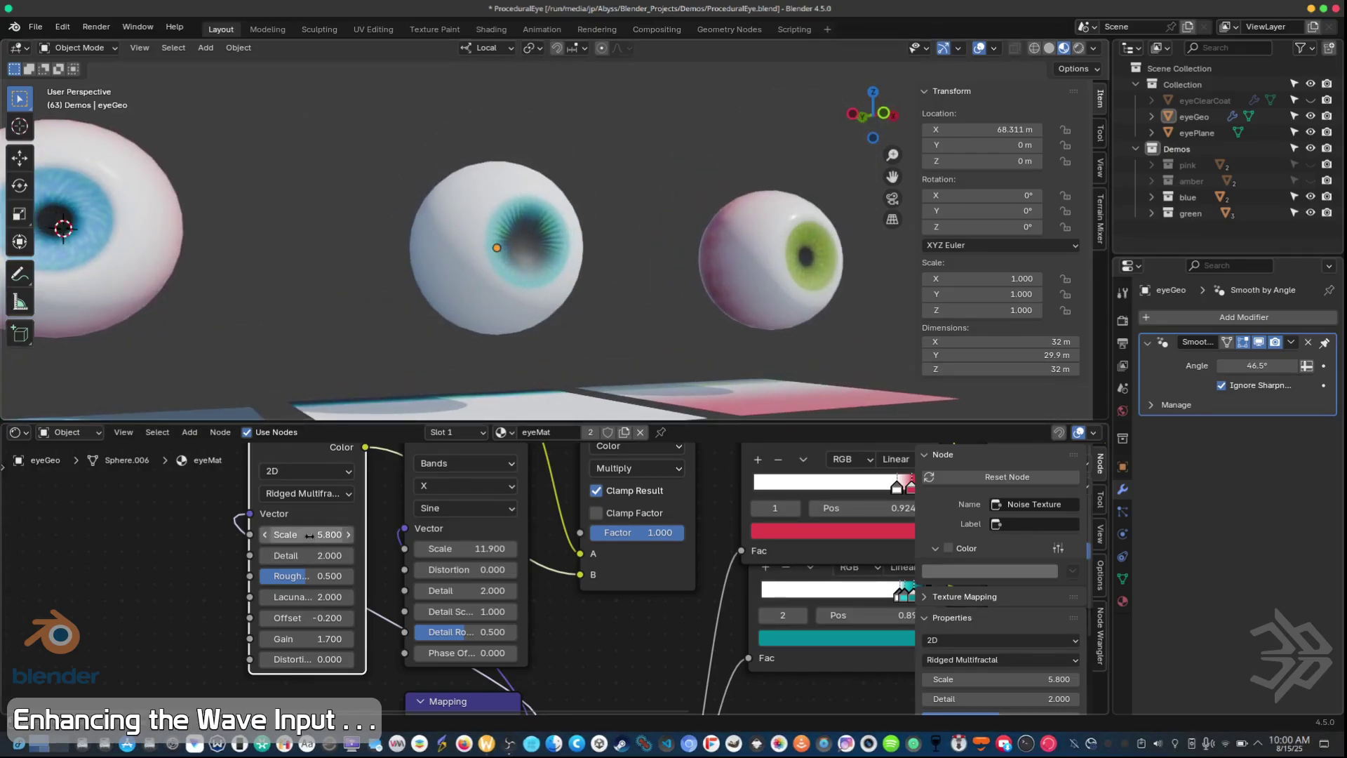
left_click_drag(297, 534, 374, 534)
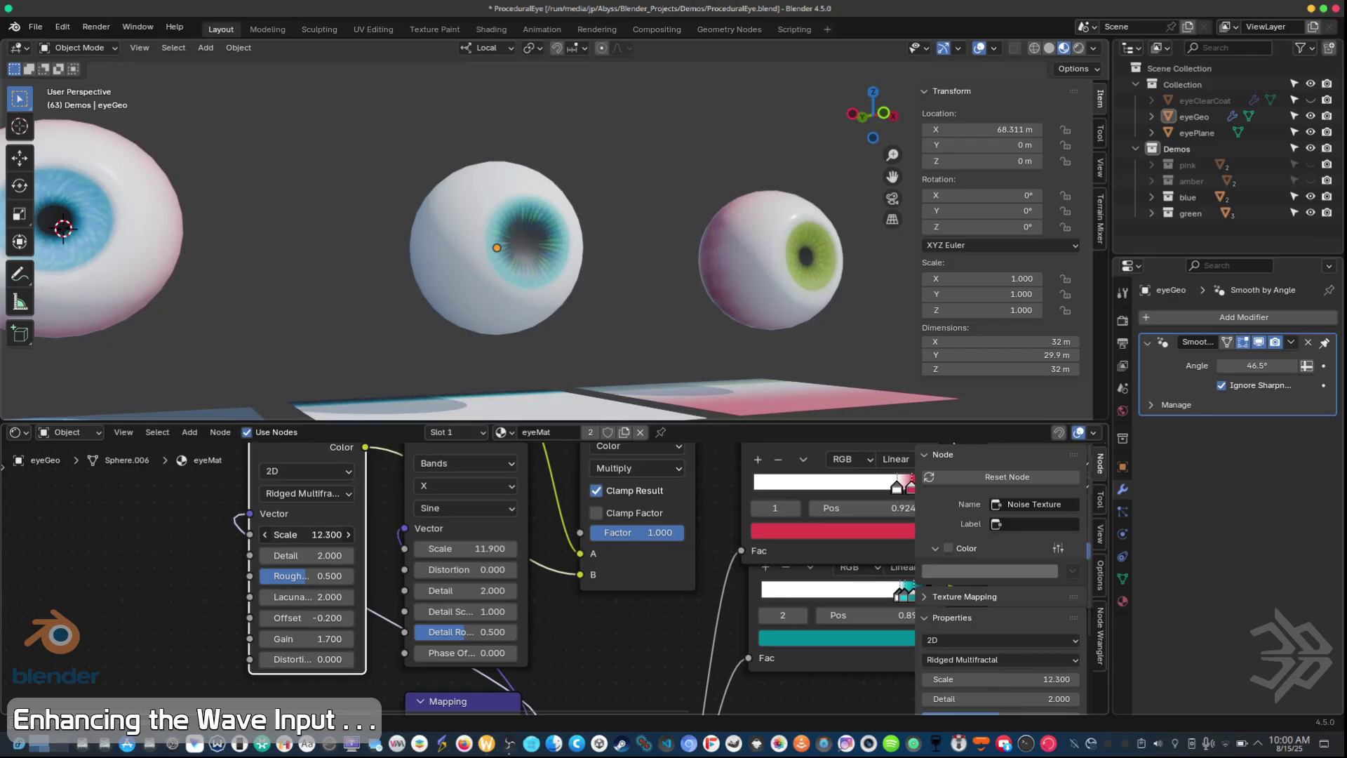
scroll(434, 247, "up", 4)
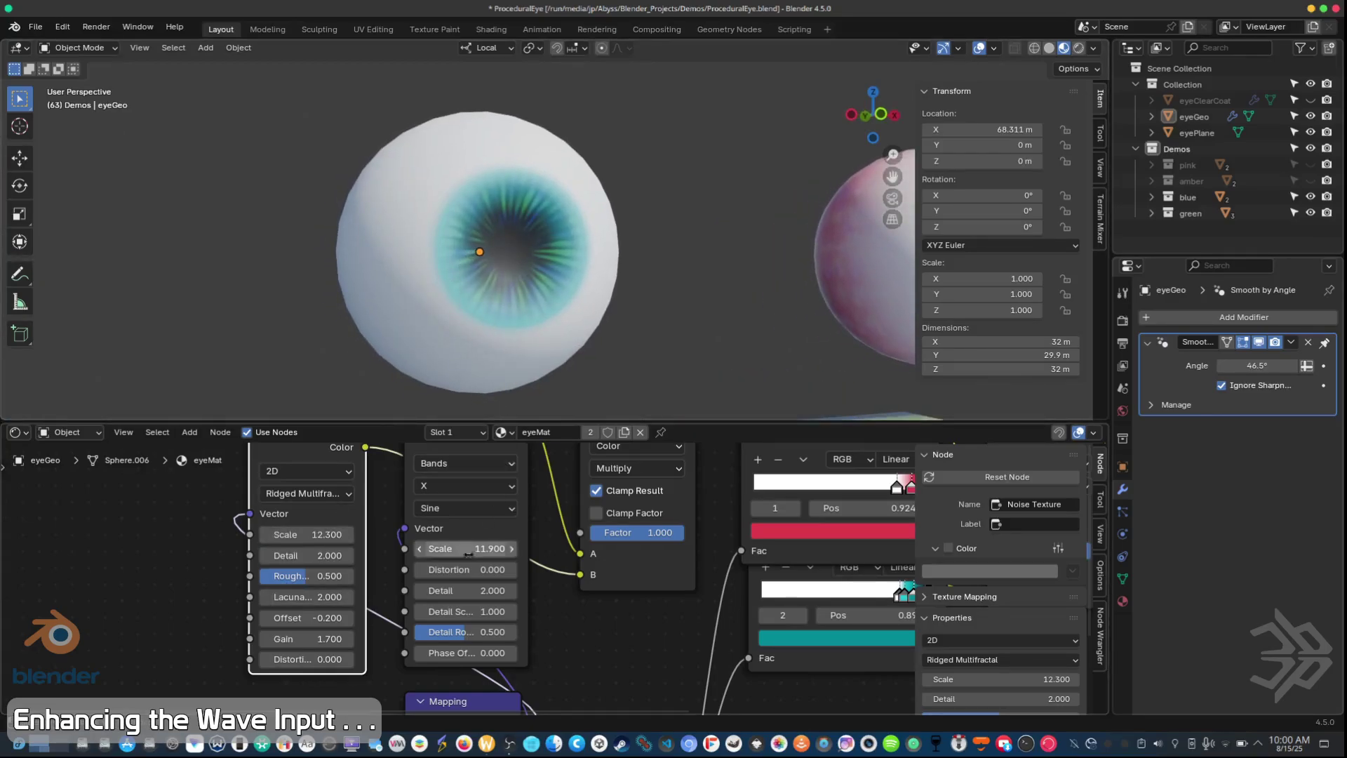
- Set the Wave Texture's Scale to 9.1 and its Distortion to 9.3 to make the iris fibres wavy
left_click_drag(472, 554, 374, 553)
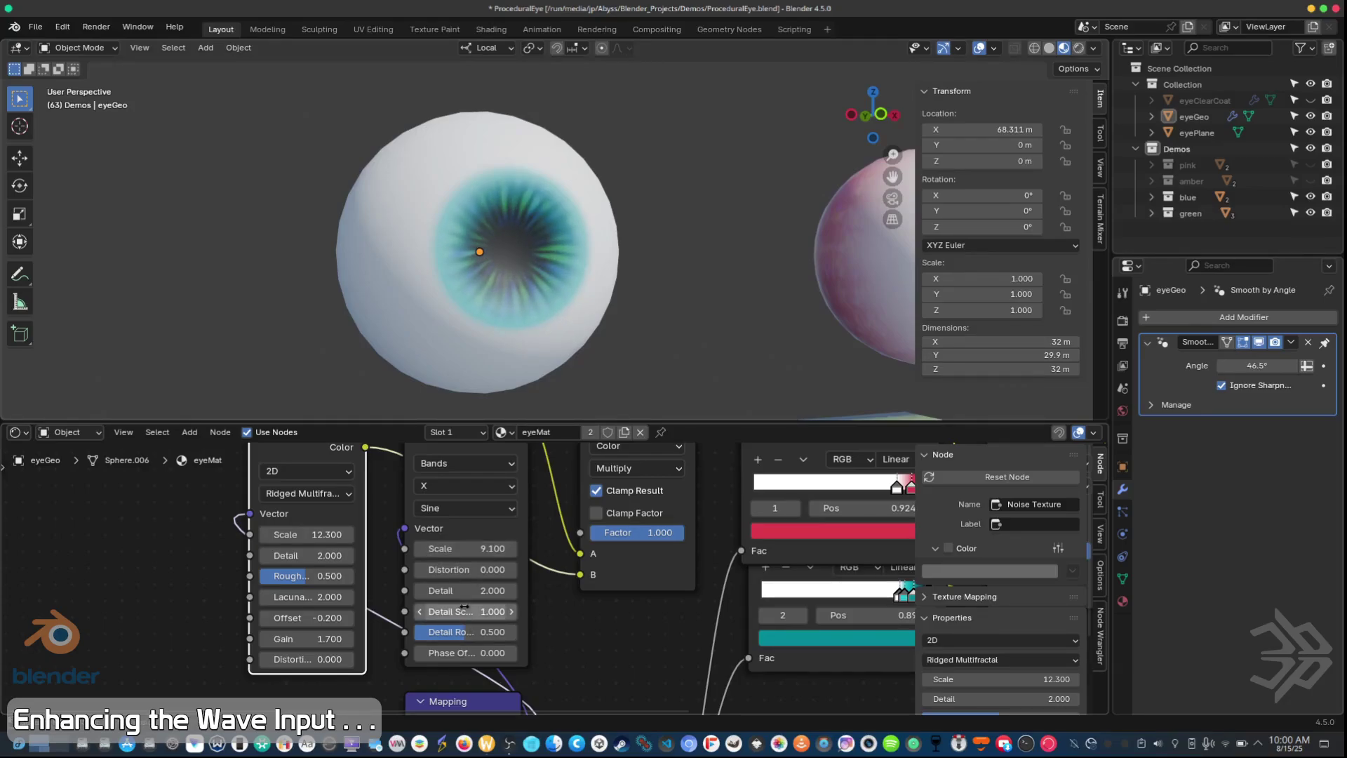
left_click_drag(467, 569, 495, 569)
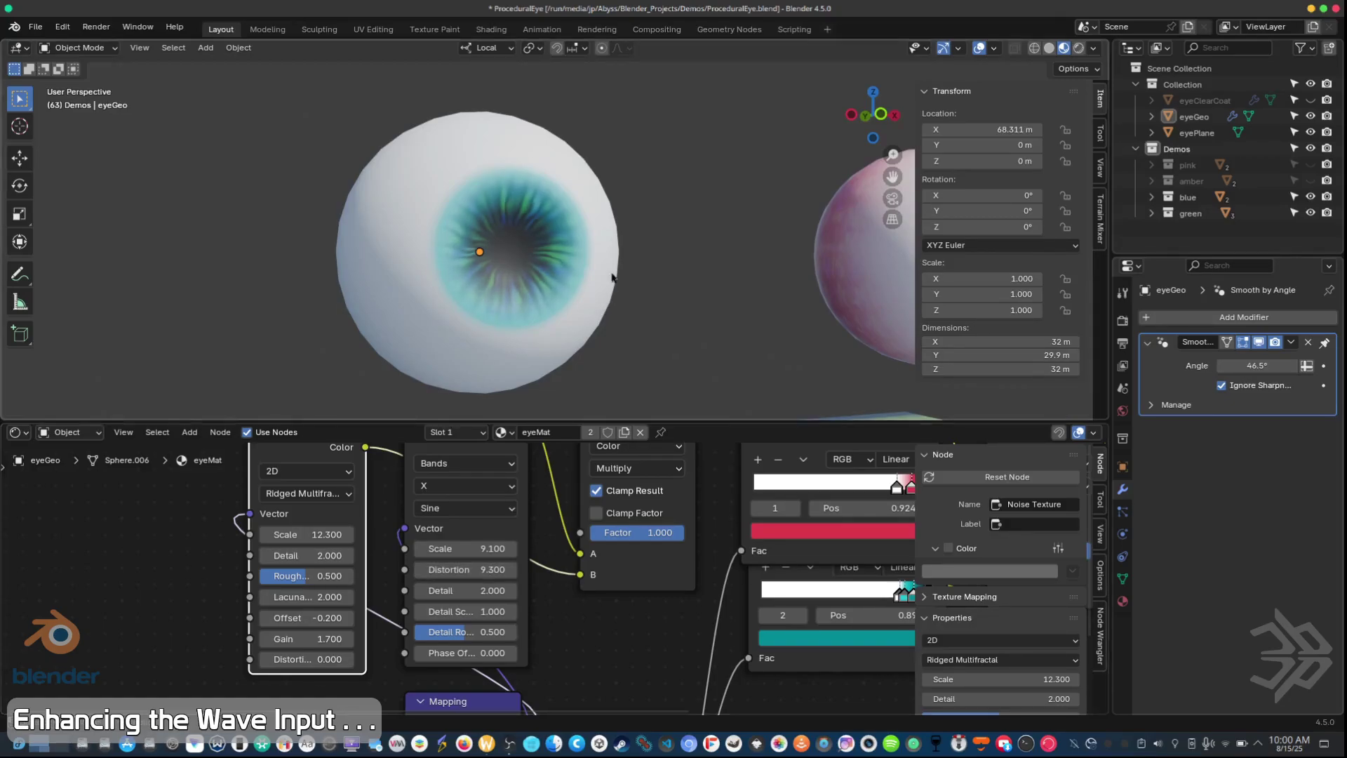
middle_click_drag(616, 276, 571, 280)
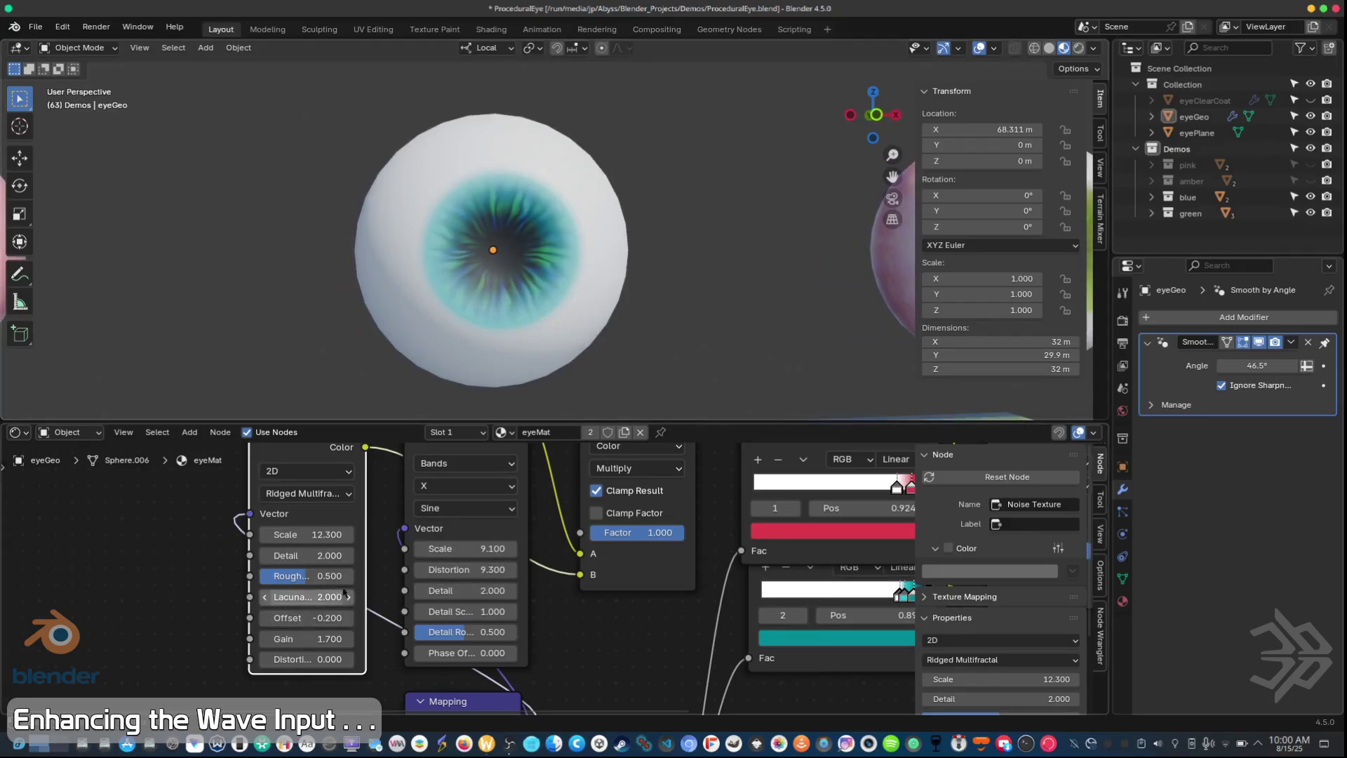
- Move the red colour stop of the IrisDetail ramp to position 0.964
scroll(566, 623, "down", 1)
middle_click_drag(554, 621, 500, 714)
middle_click_drag(550, 510, 582, 393)
scroll(582, 569, "down", 3)
scroll(766, 595, "up", 5)
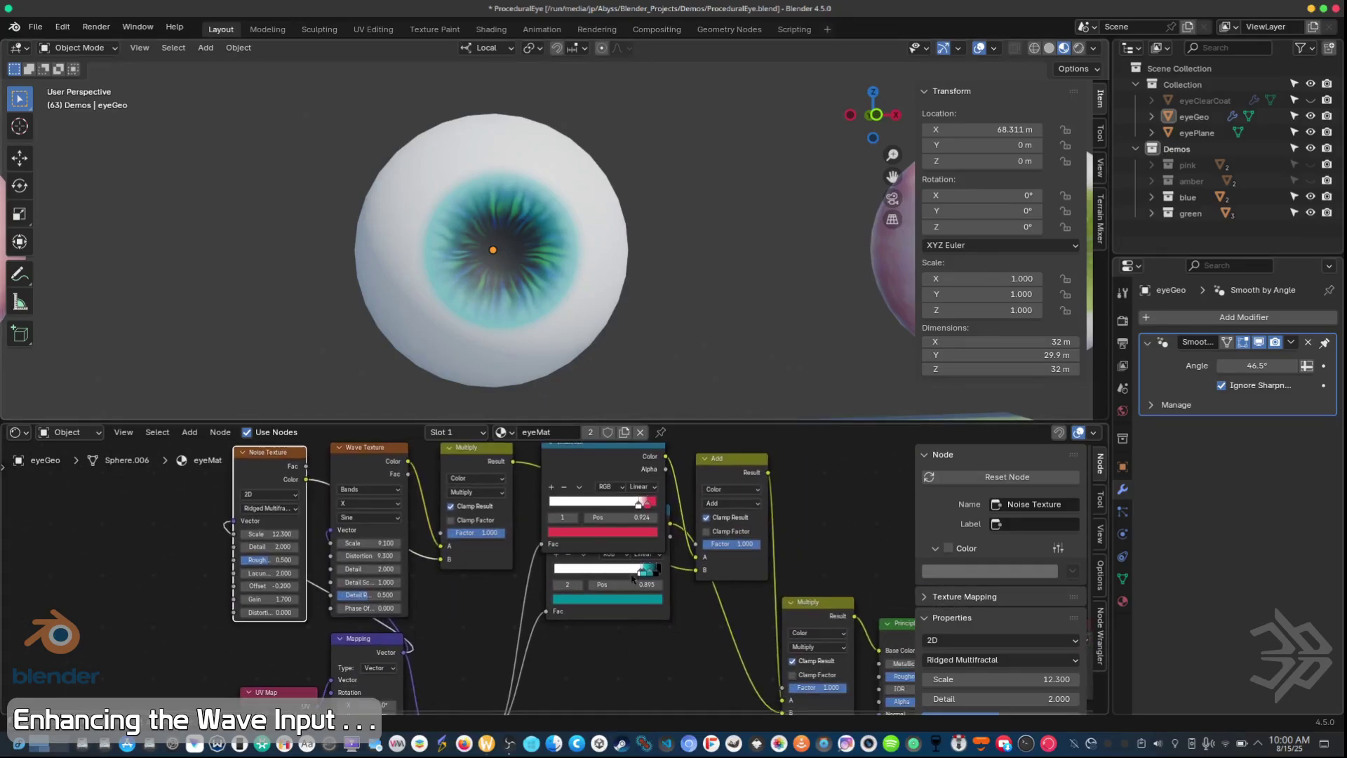
scroll(552, 607, "up", 1)
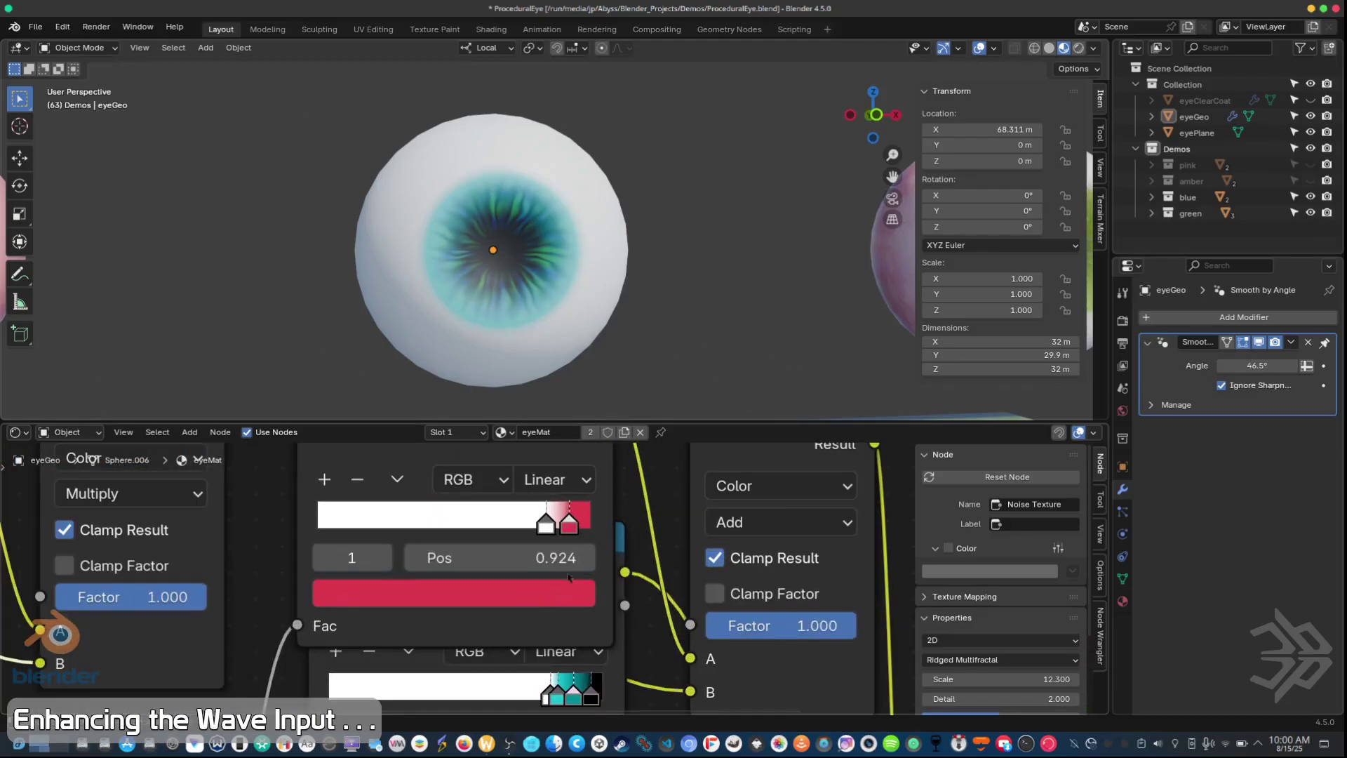
middle_click_drag(558, 546, 559, 681)
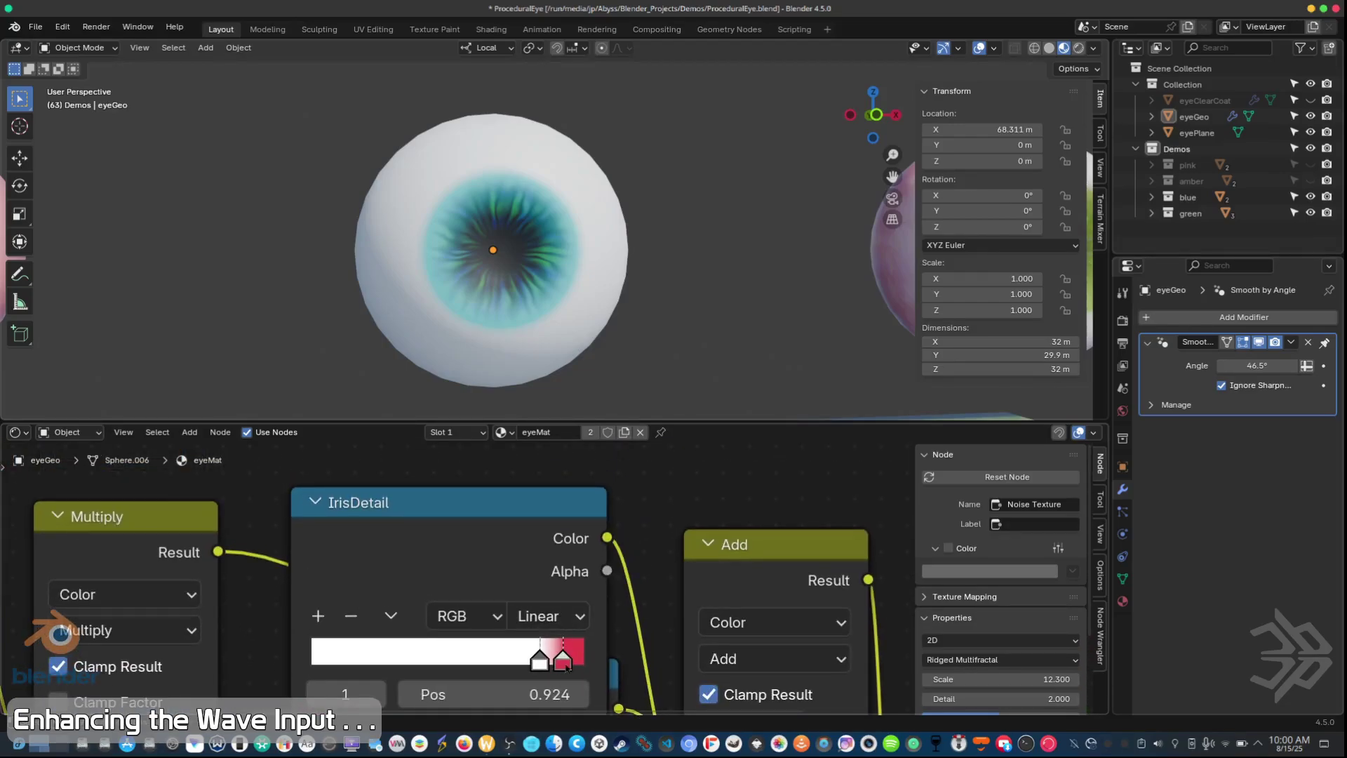
left_click_drag(566, 666, 535, 684)
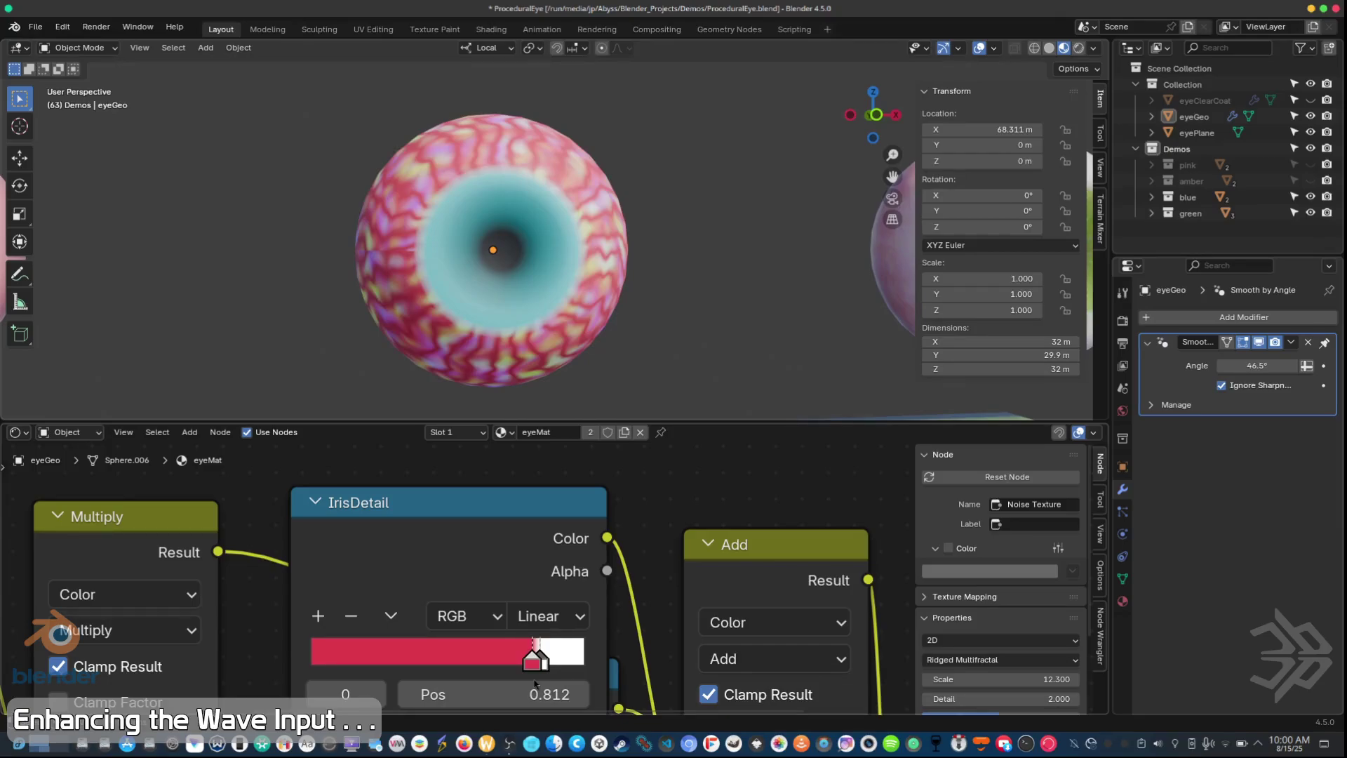
left_click_drag(534, 684, 581, 691)
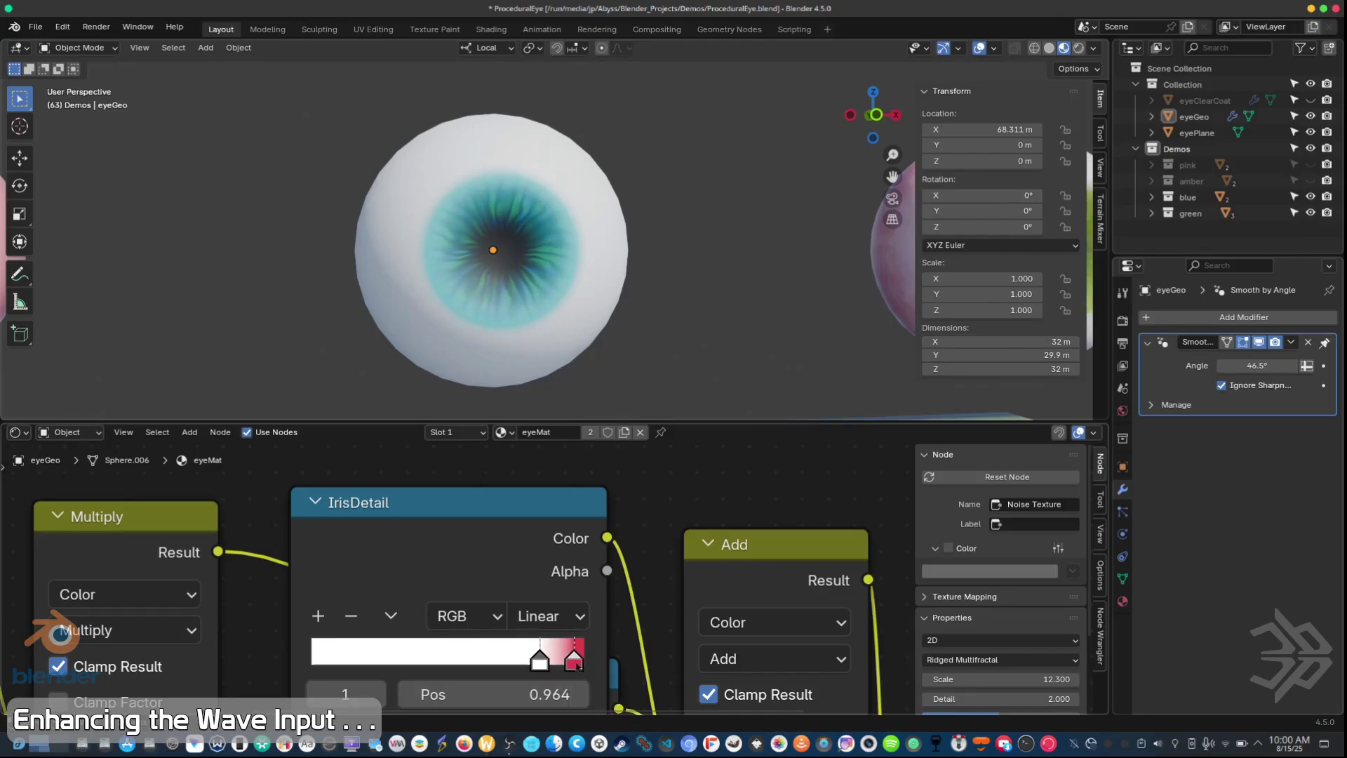
- Recolour the IrisDetail ramp's red end stop to a golden yellow
scroll(533, 632, "down", 5)
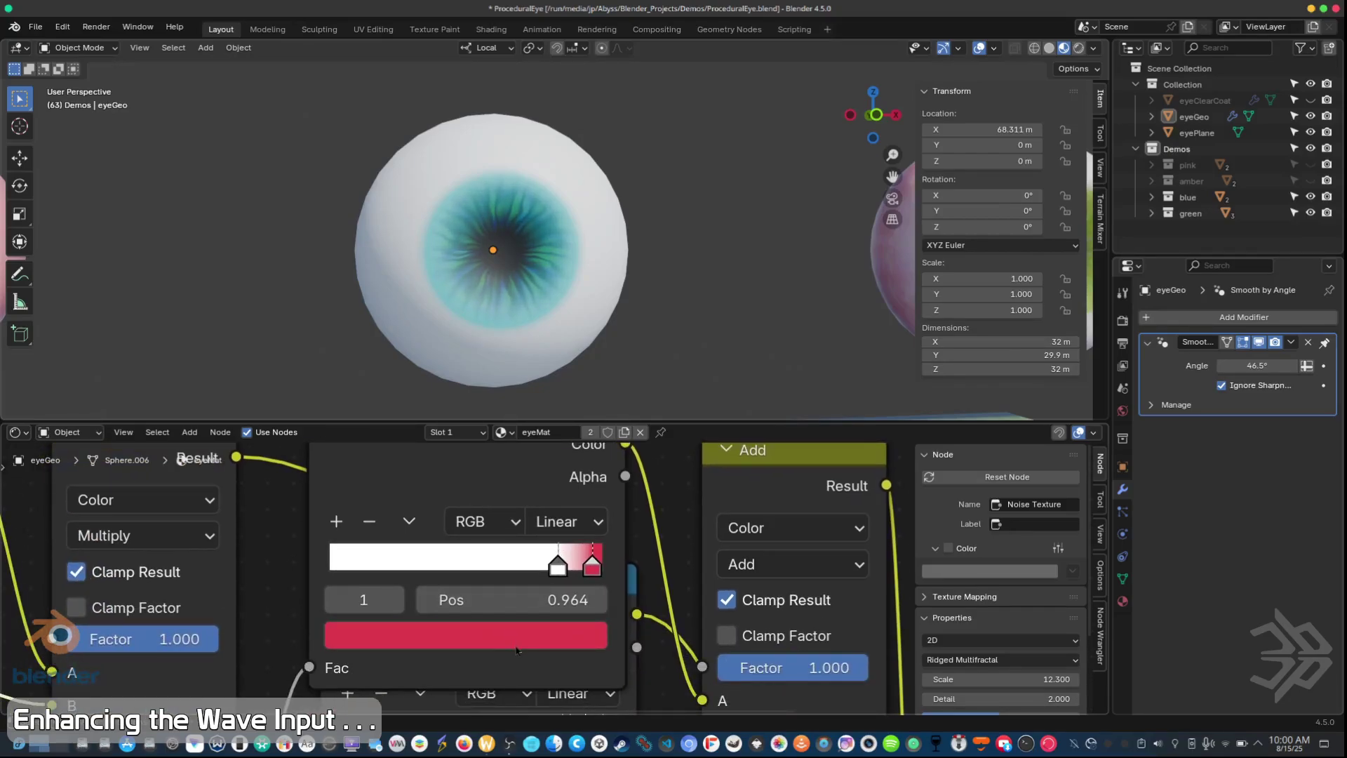
left_click(517, 645)
scroll(430, 500, "right", 5)
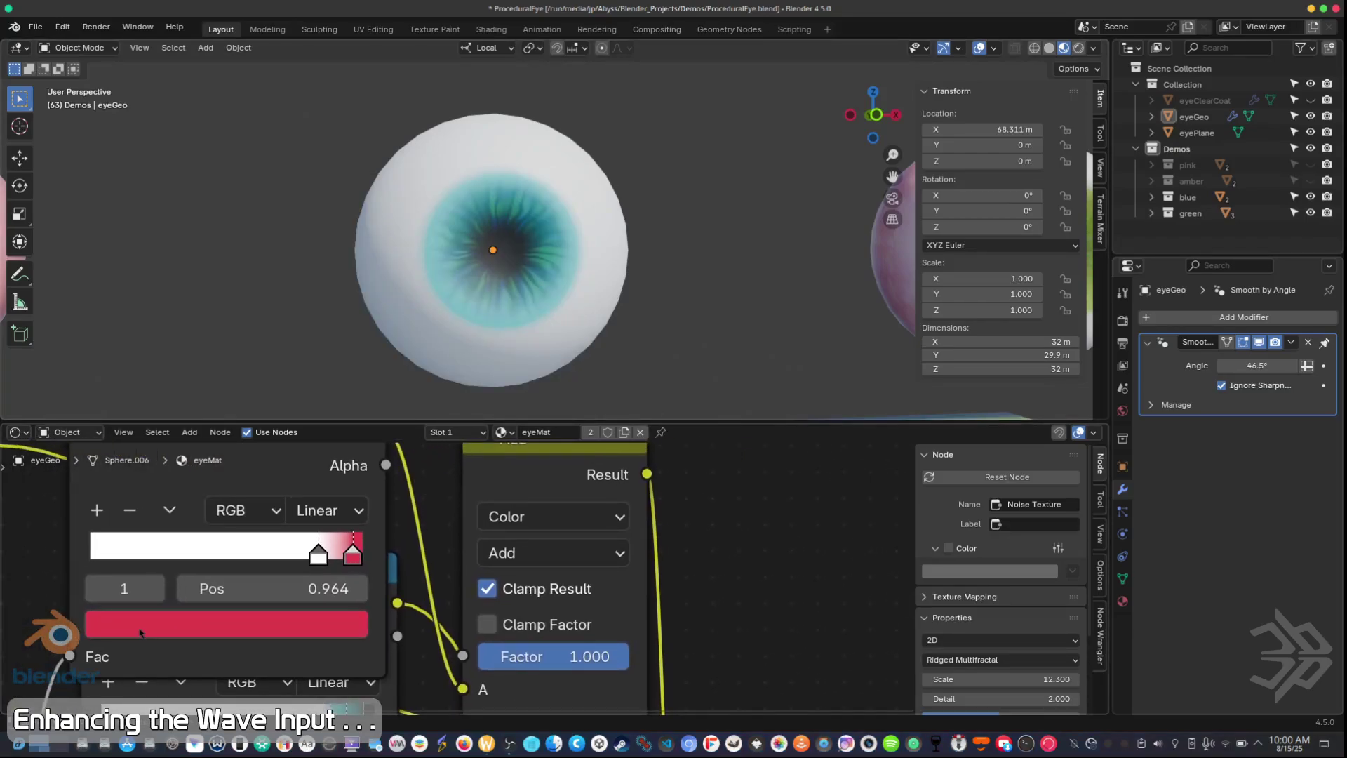
left_click(139, 631)
left_click_drag(210, 377, 147, 329)
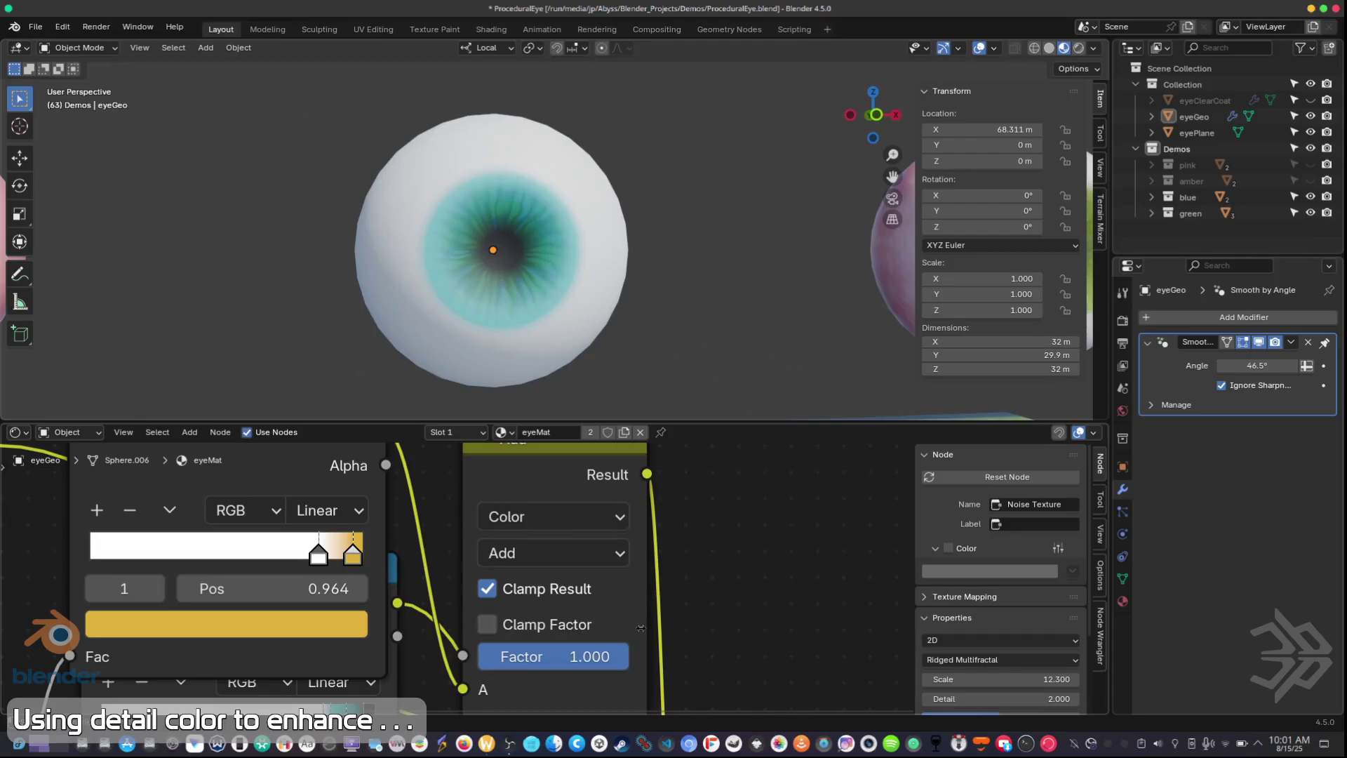
- Add a middle stop to the IrisDetail ramp at position 0.883 and colour it light pink
mouse_move(352, 558)
left_mouse_down()
mouse_move(339, 563)
mouse_move(352, 562)
left_mouse_up()
left_click(98, 510)
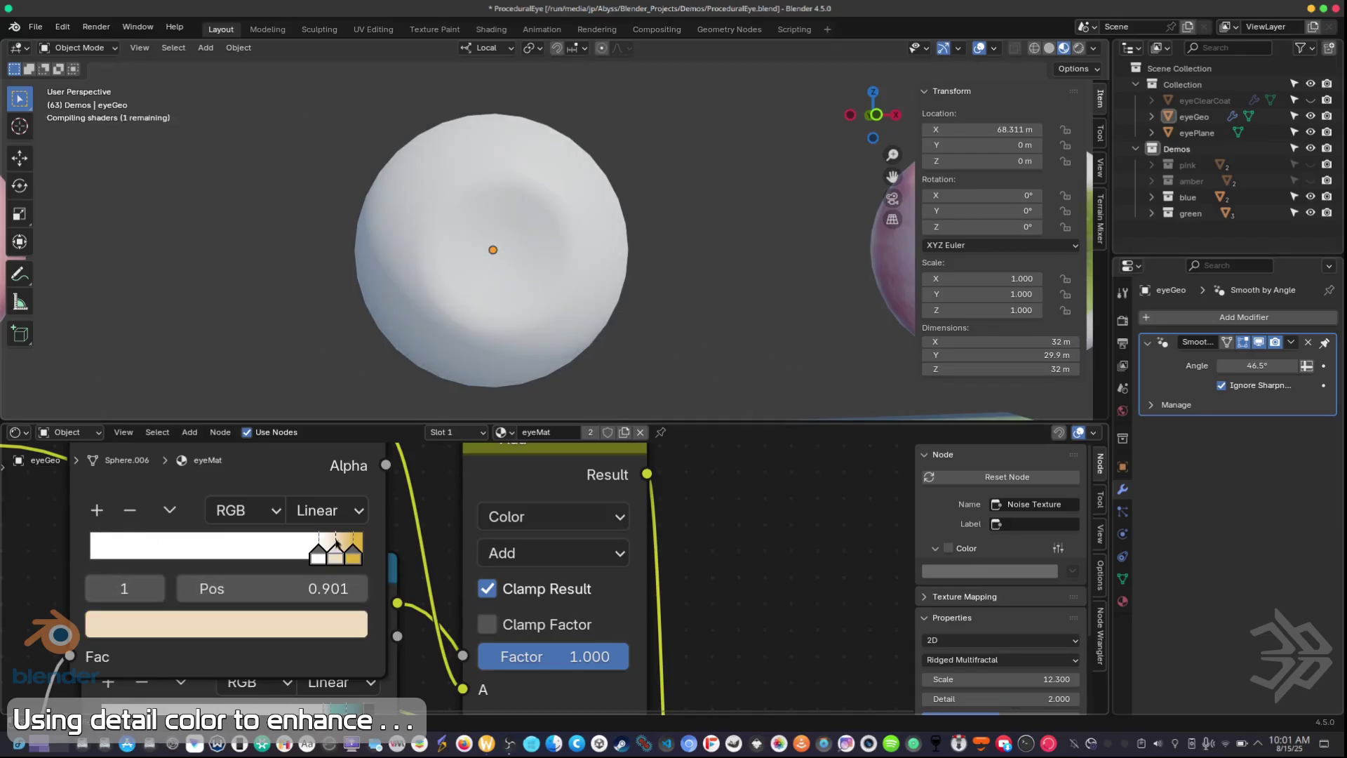
left_click_drag(334, 556, 325, 567)
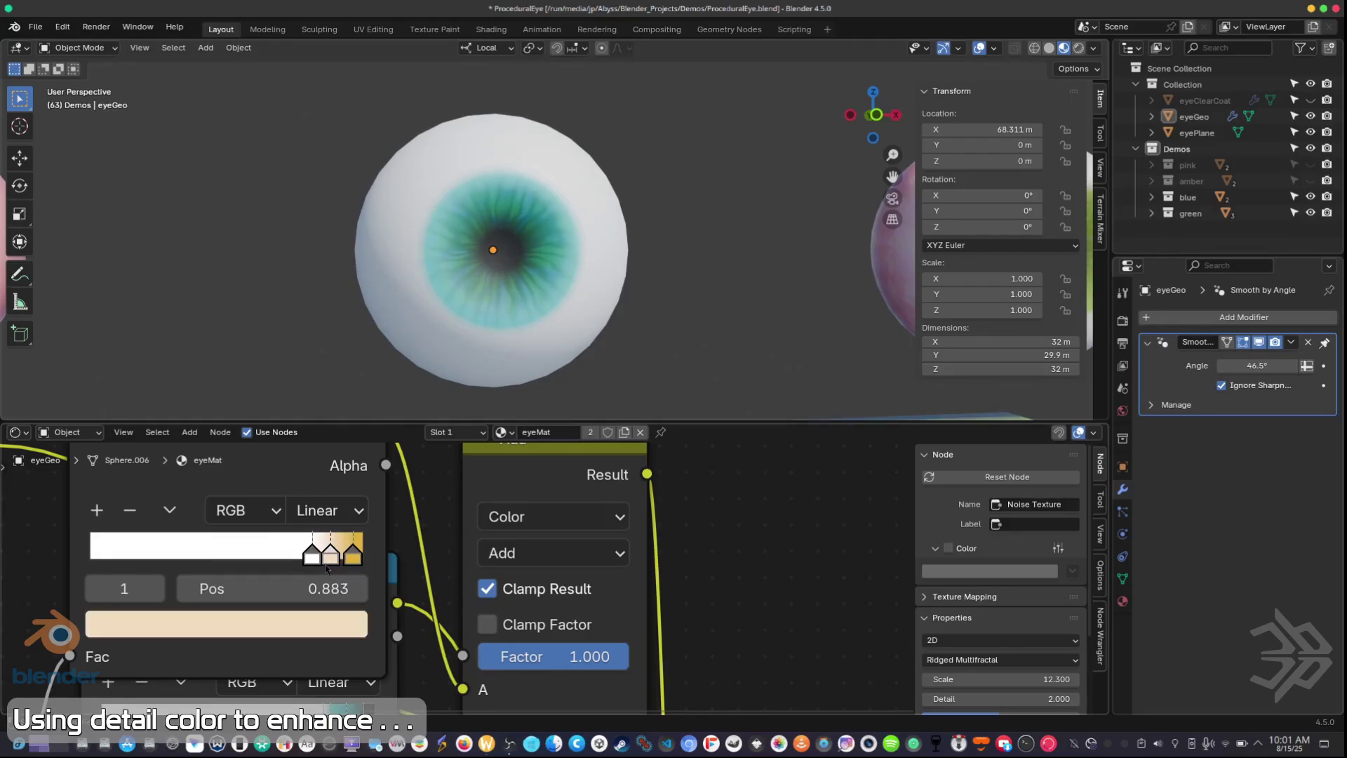
left_click(242, 631)
mouse_move(200, 317)
left_mouse_down()
mouse_move(207, 296)
mouse_move(223, 307)
left_mouse_up()
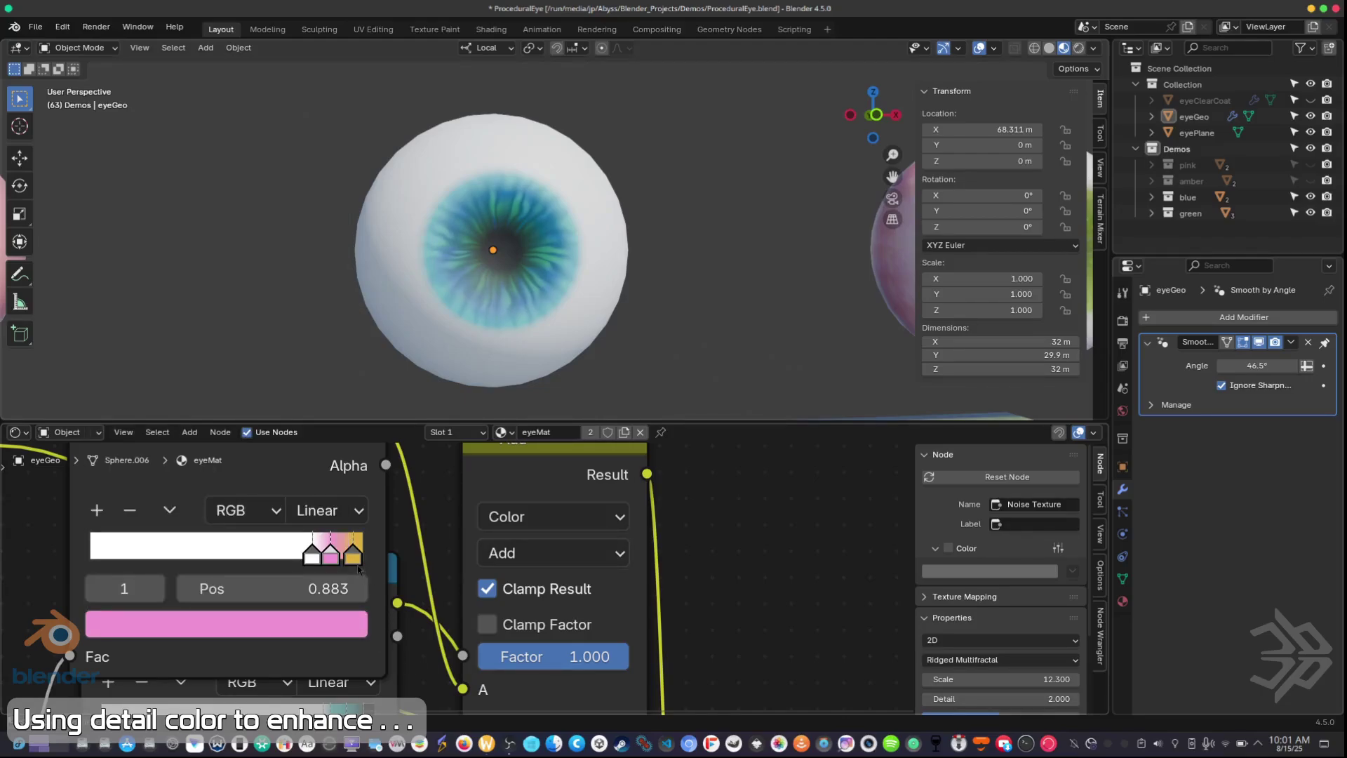
- Shift the golden yellow stop of the IrisDetail ramp to 0.973, and remove that stop from the ramp
left_click(358, 567)
key("g")
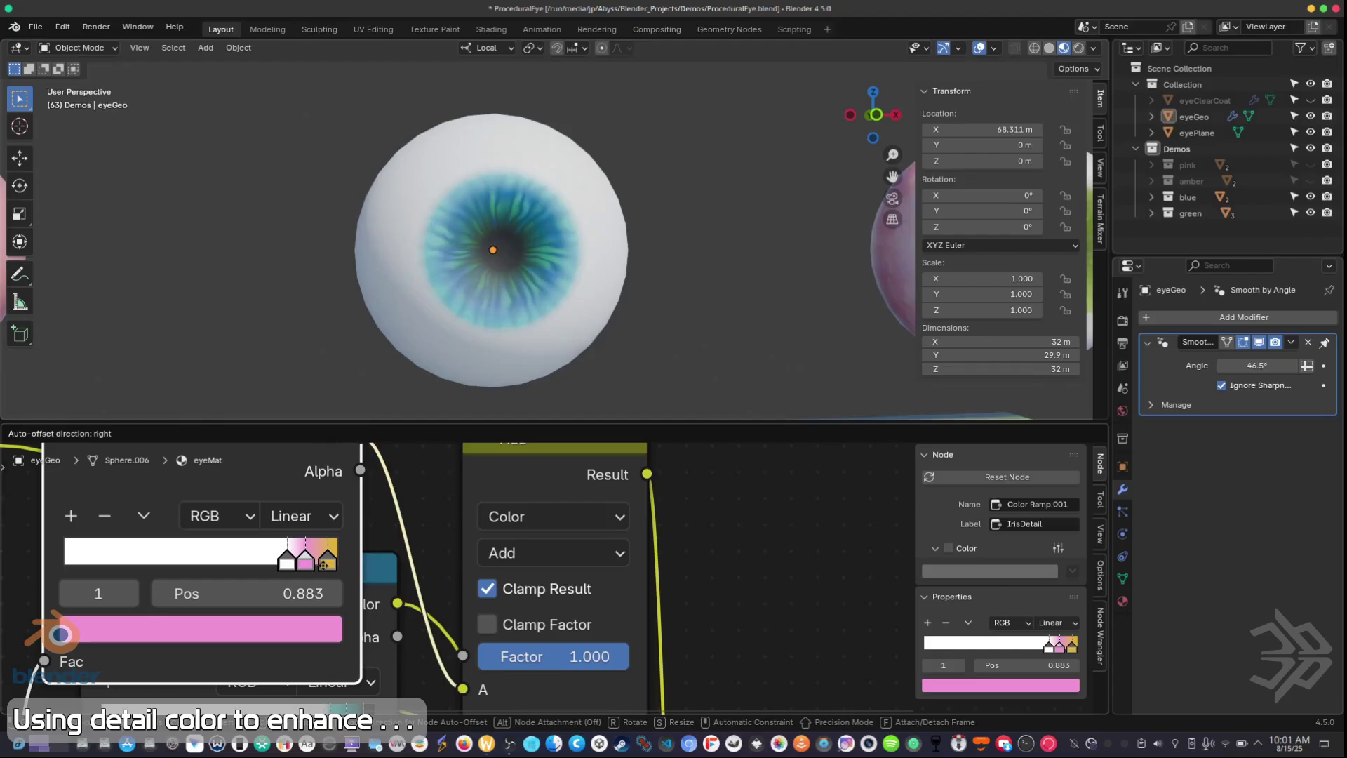
mouse_move(325, 567)
left_mouse_down()
mouse_move(290, 573)
mouse_move(327, 577)
left_mouse_up()
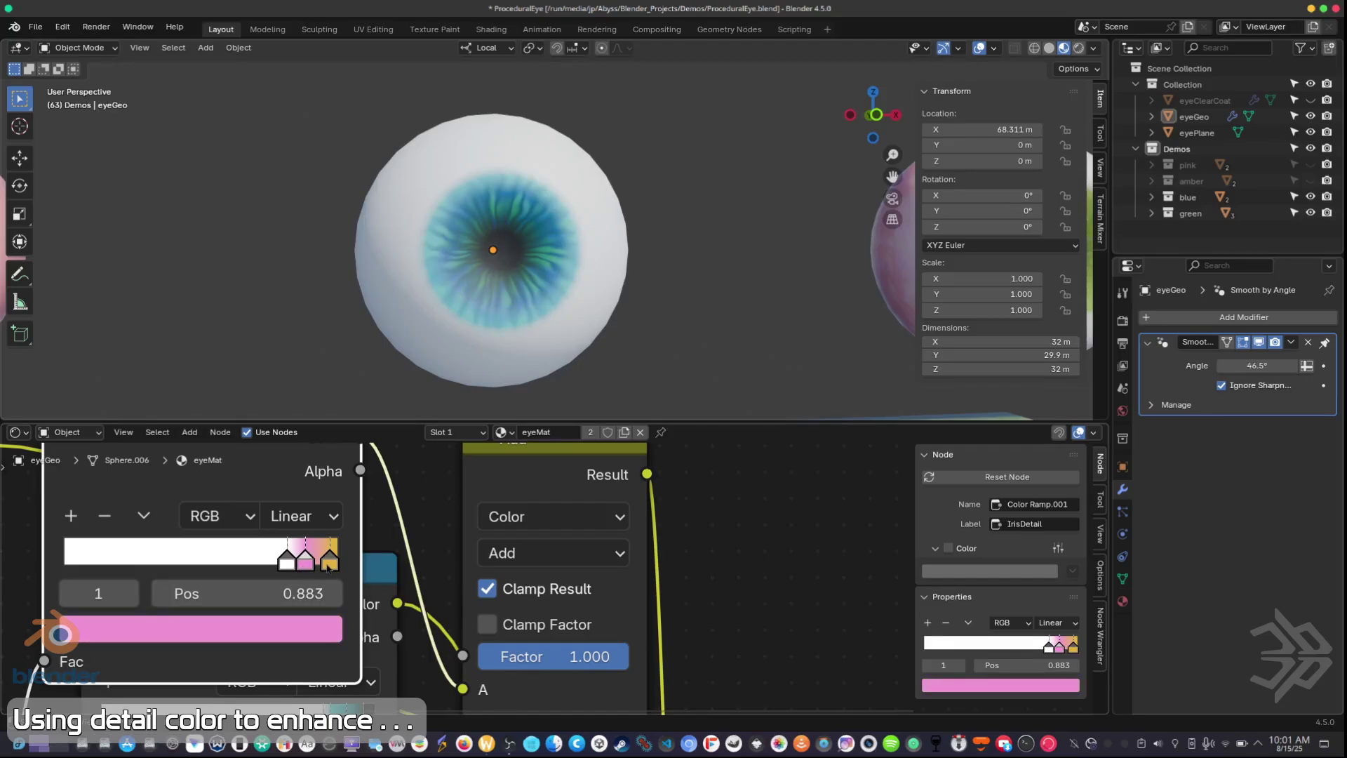
left_click(298, 629)
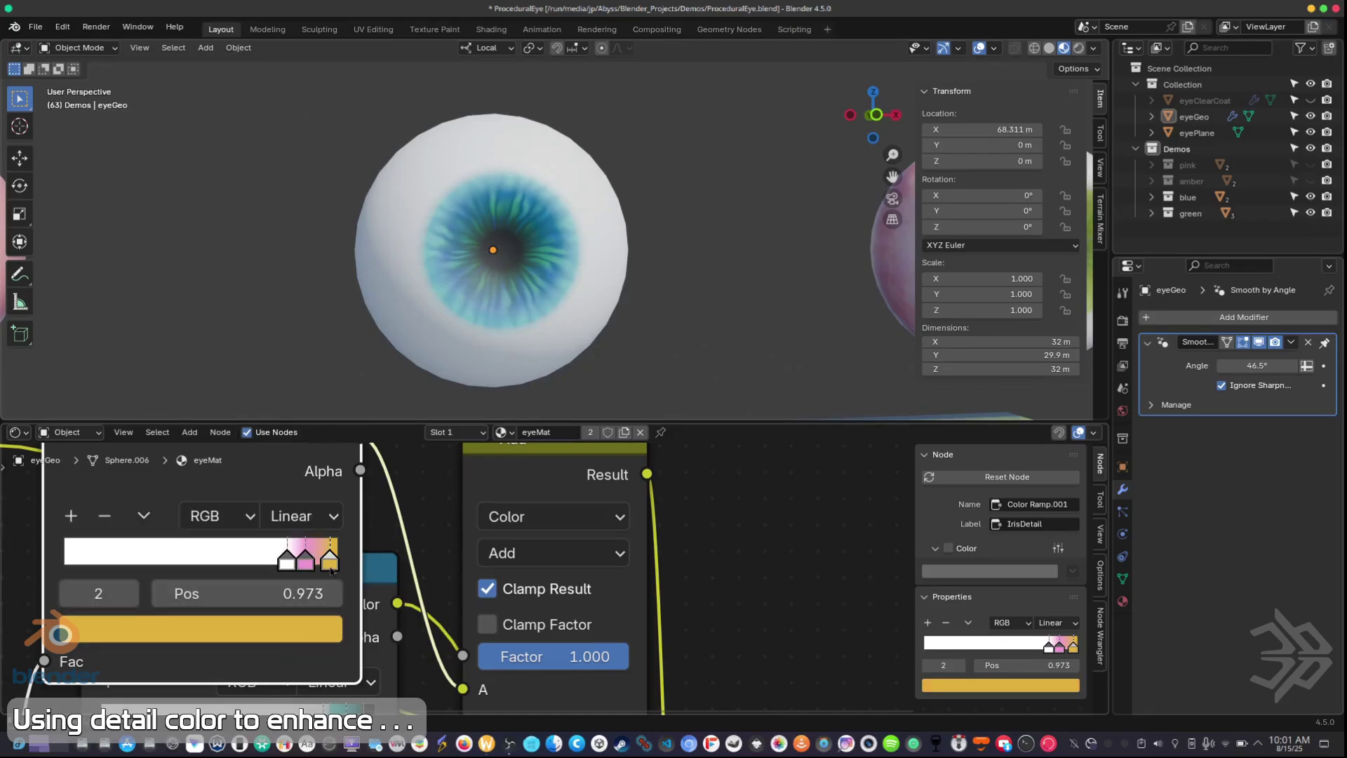
left_click(105, 516)
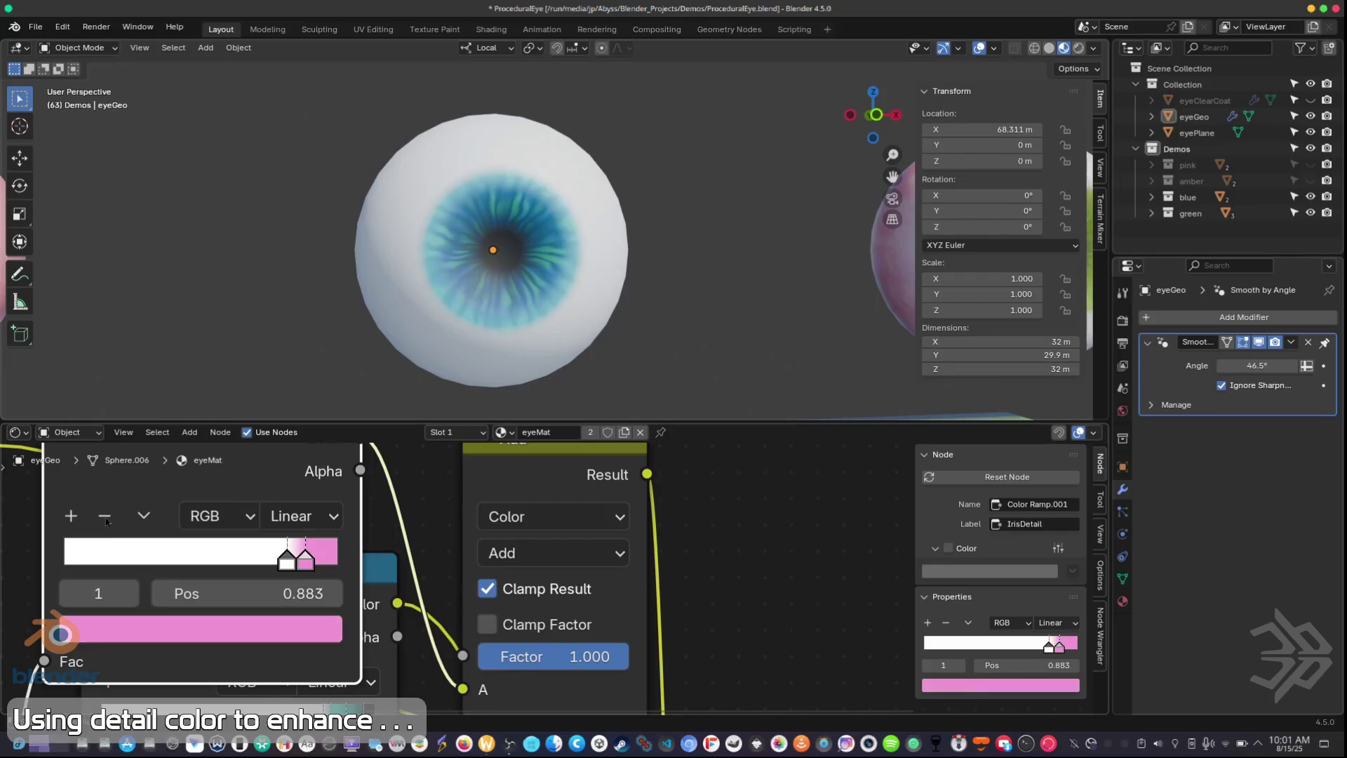
- Add a stop between the white and pink stops of the IrisDetail ramp and give it a more saturated pink
left_click(71, 517)
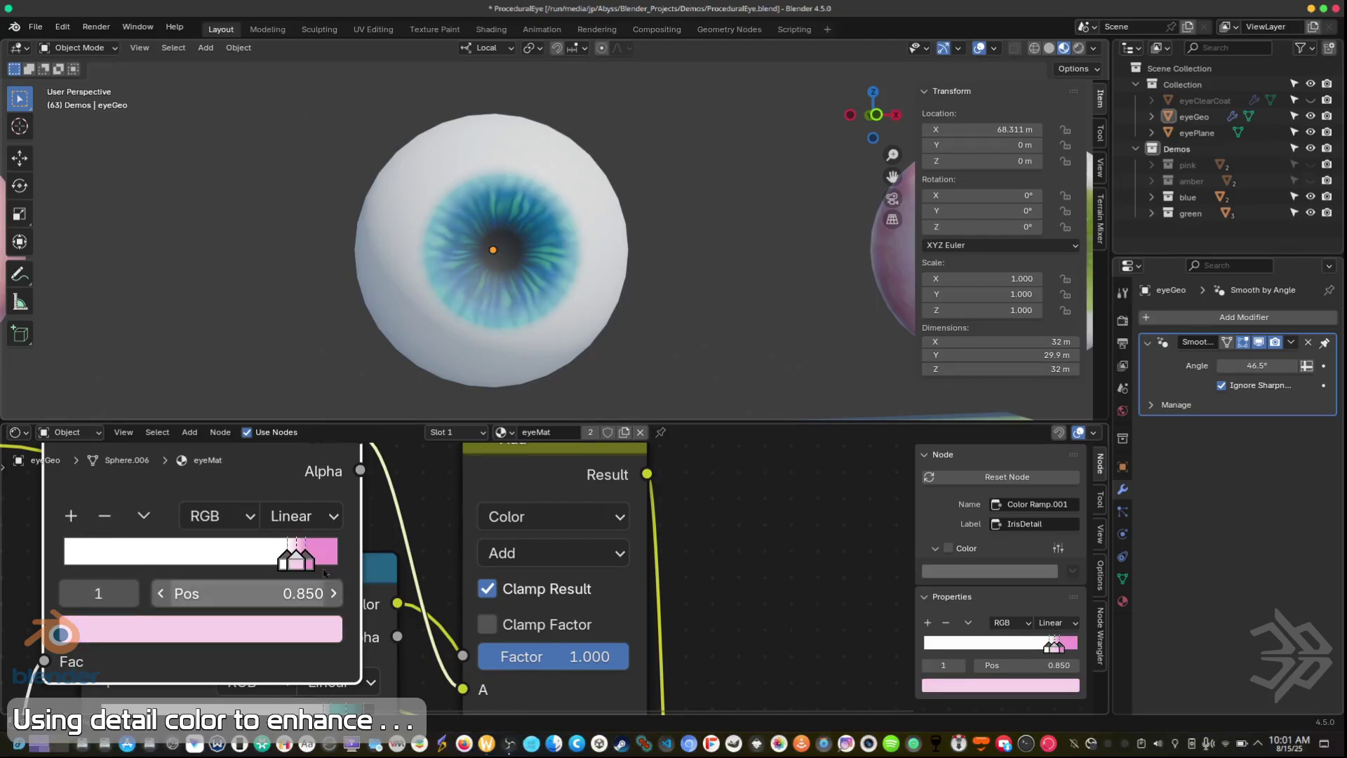
mouse_move(300, 563)
left_mouse_down()
mouse_move(332, 563)
mouse_move(293, 565)
mouse_move(298, 580)
left_mouse_up()
left_click(283, 633)
left_click_drag(140, 490, 218, 491)
- Move the IrisDetail ramp's pink end stop to position 0.951 and deepen its colour to magenta
left_click_drag(313, 565, 330, 566)
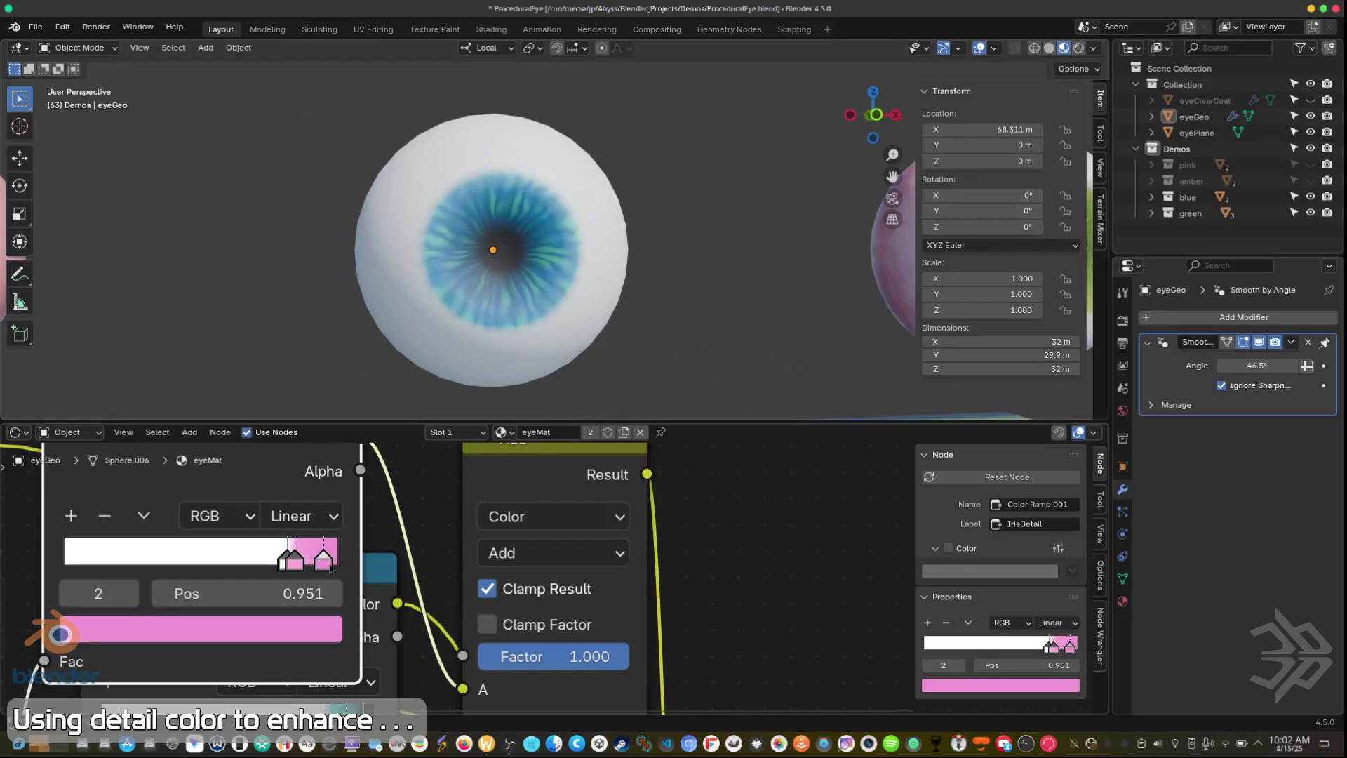
left_click(308, 626)
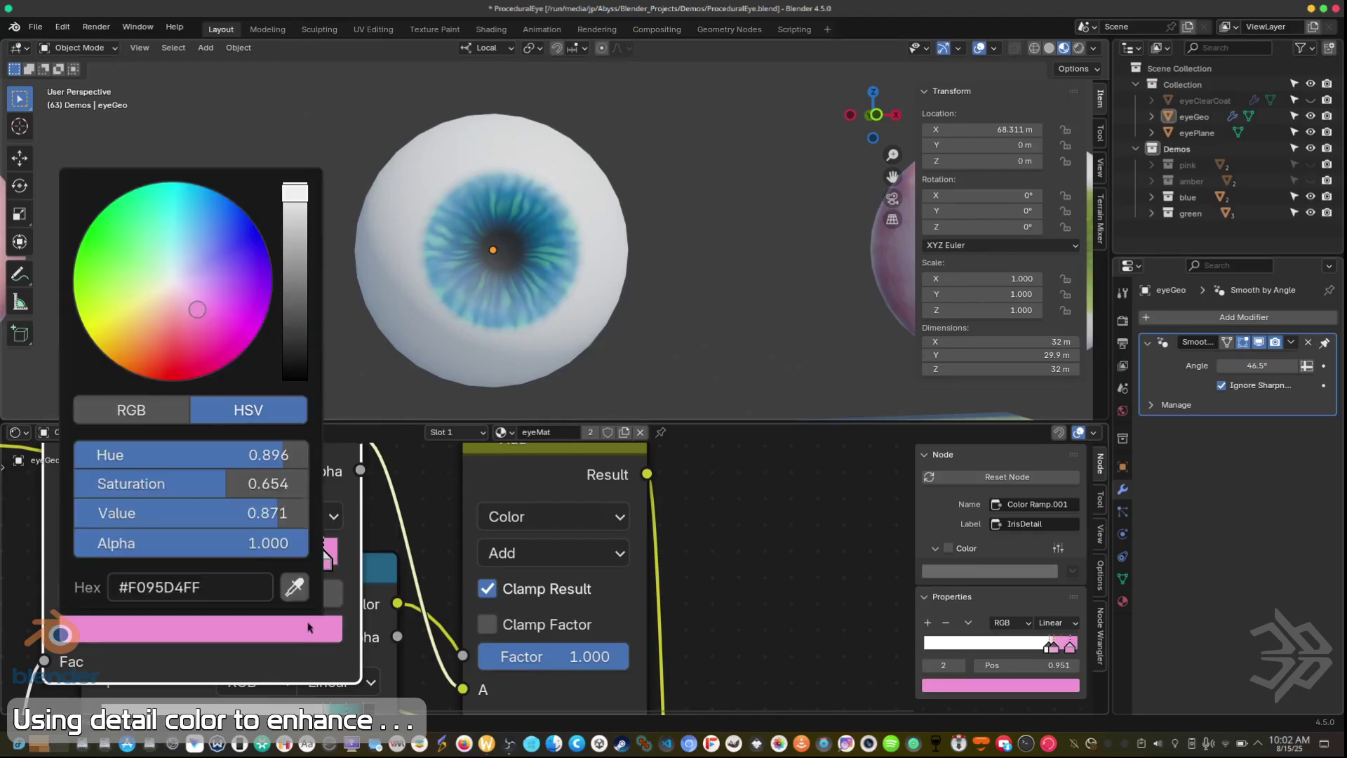
left_click_drag(278, 513, 285, 483)
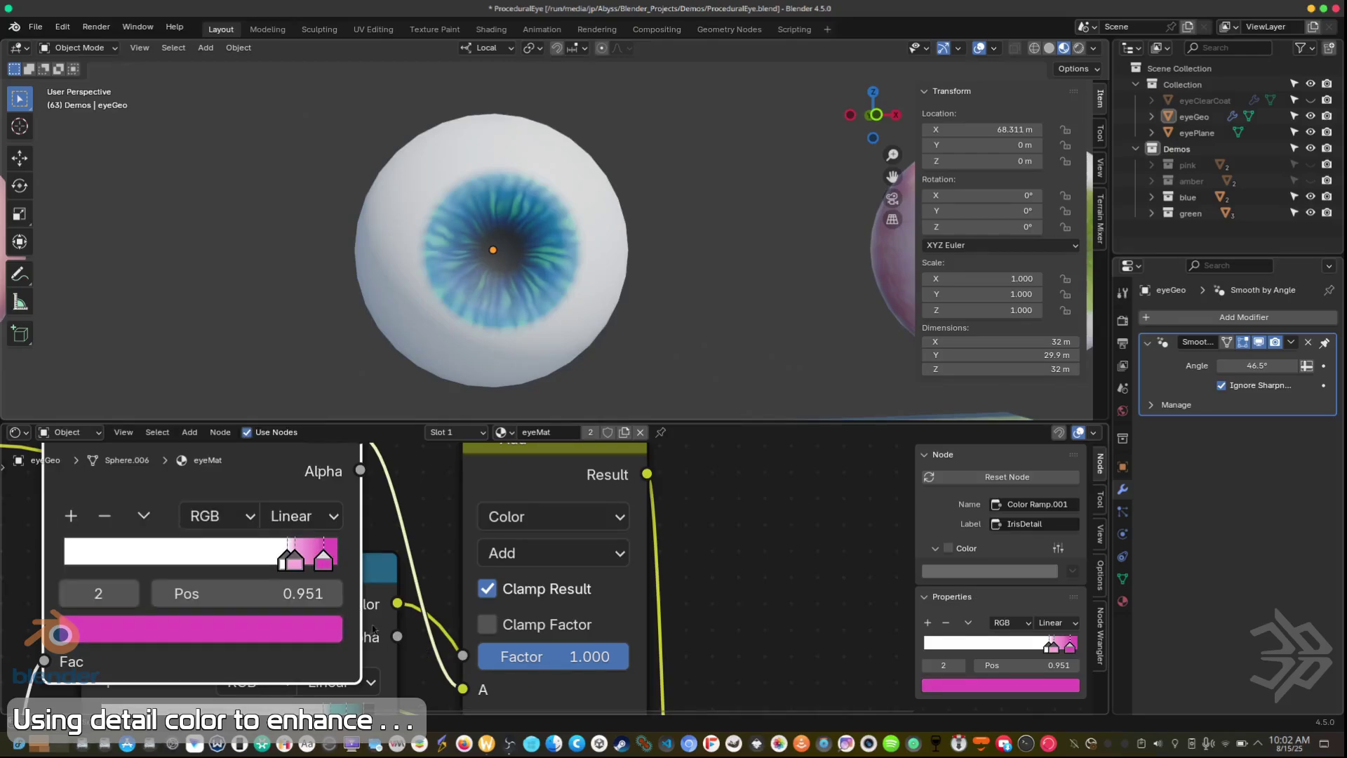
- Reposition the IrisColor ramp node beneath the IrisDetail node so that both ramps' controls are accessible
left_click(388, 666)
left_click_drag(253, 568, 359, 655)
middle_click_drag(528, 594, 540, 542)
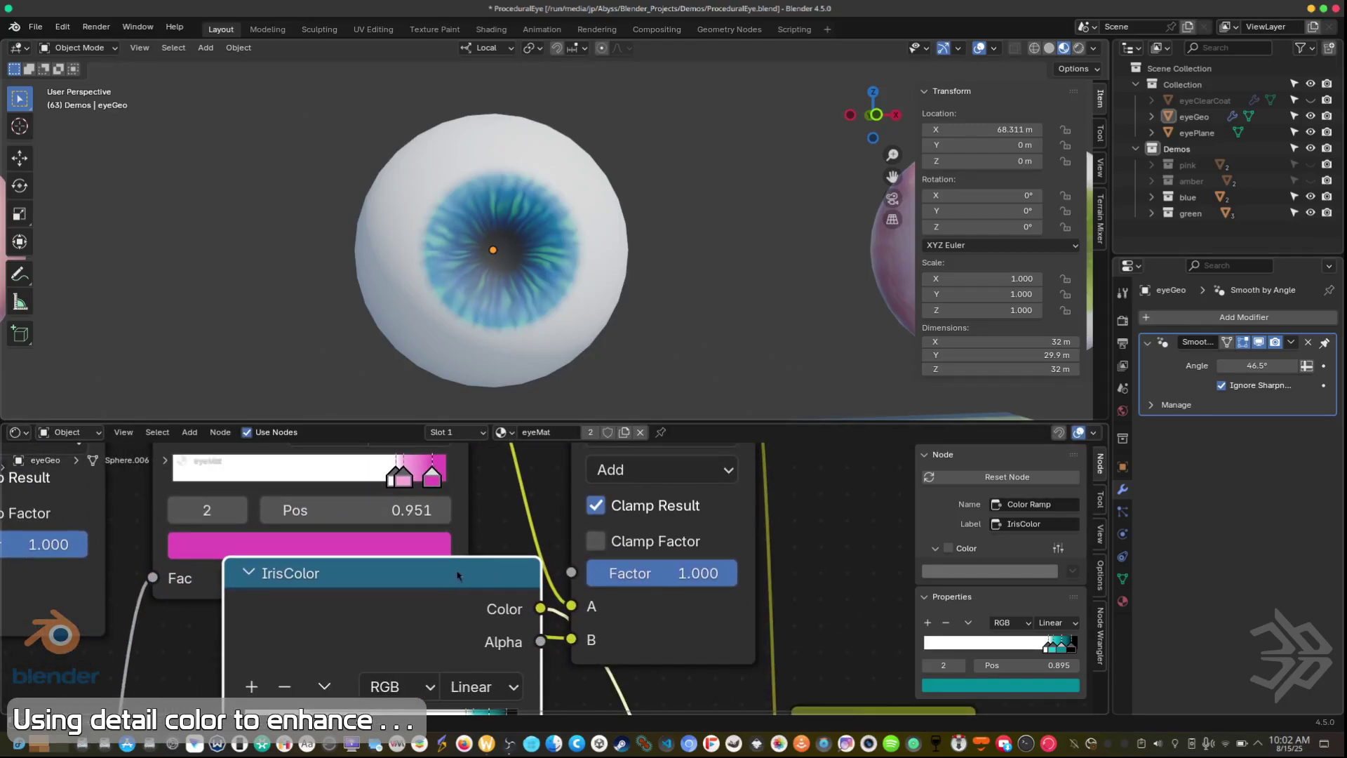
left_click_drag(459, 575, 381, 596)
middle_click_drag(382, 597, 451, 683)
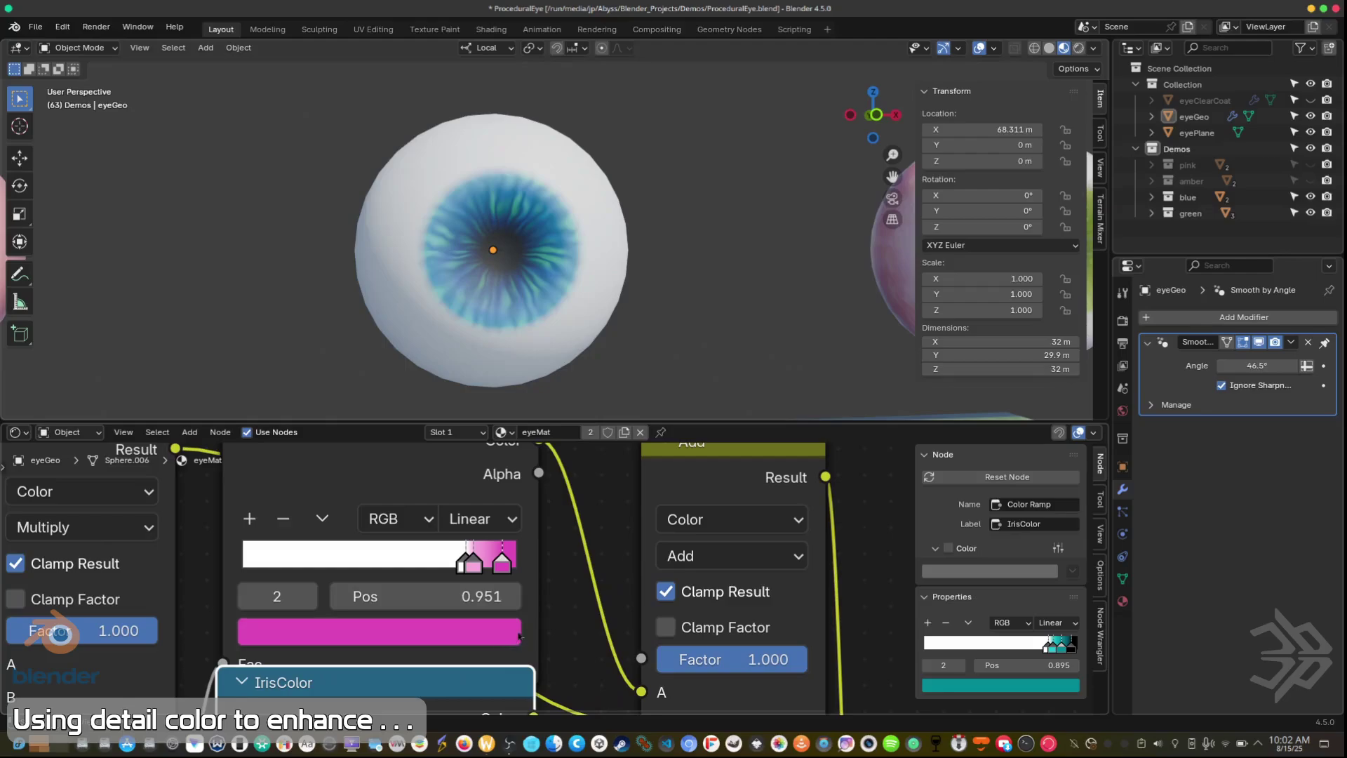
- Fine-tune the IrisDetail ramp's stop spacing, setting the white stop to position 0.843 close beside the light pink stop
mouse_move(479, 571)
left_mouse_down()
mouse_move(506, 569)
mouse_move(437, 569)
mouse_move(473, 572)
left_mouse_up()
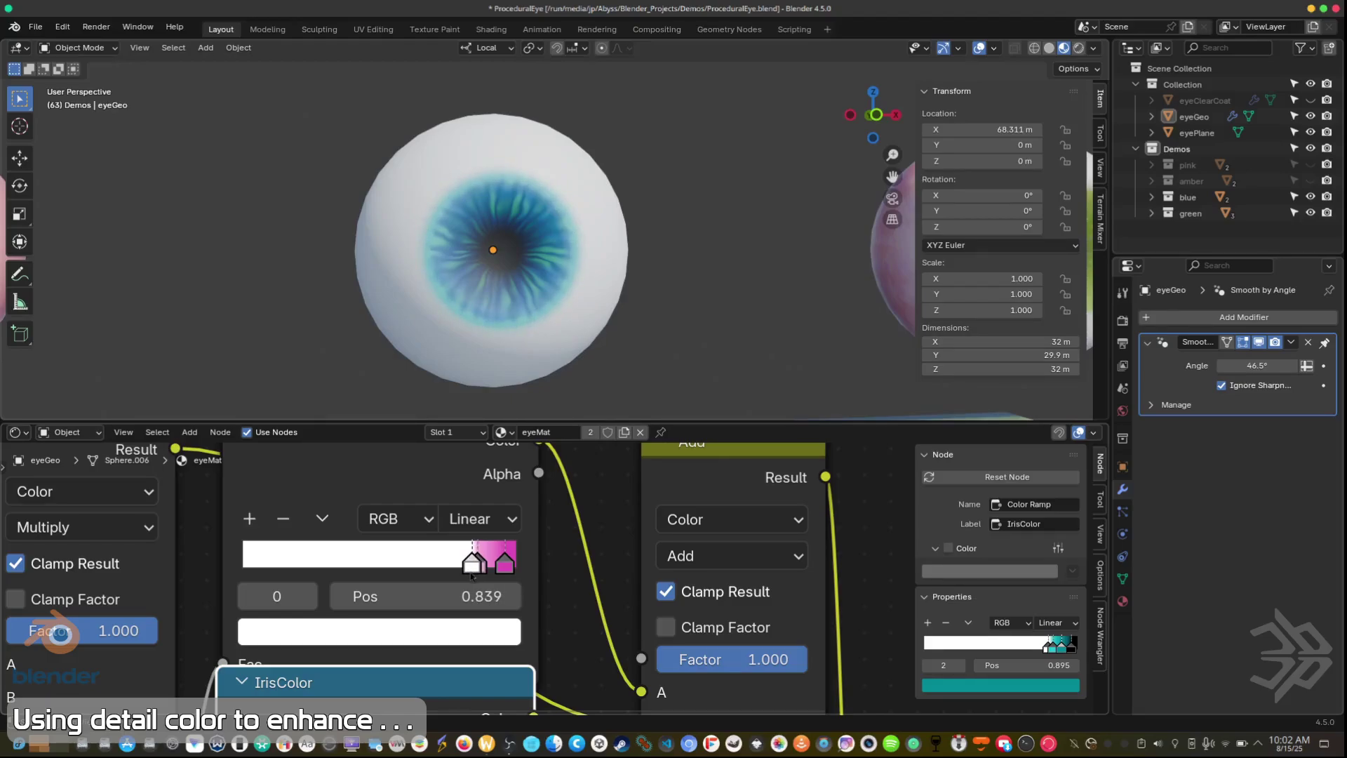
left_click_drag(483, 574, 486, 573)
left_click_drag(486, 569, 468, 573)
left_click(469, 571)
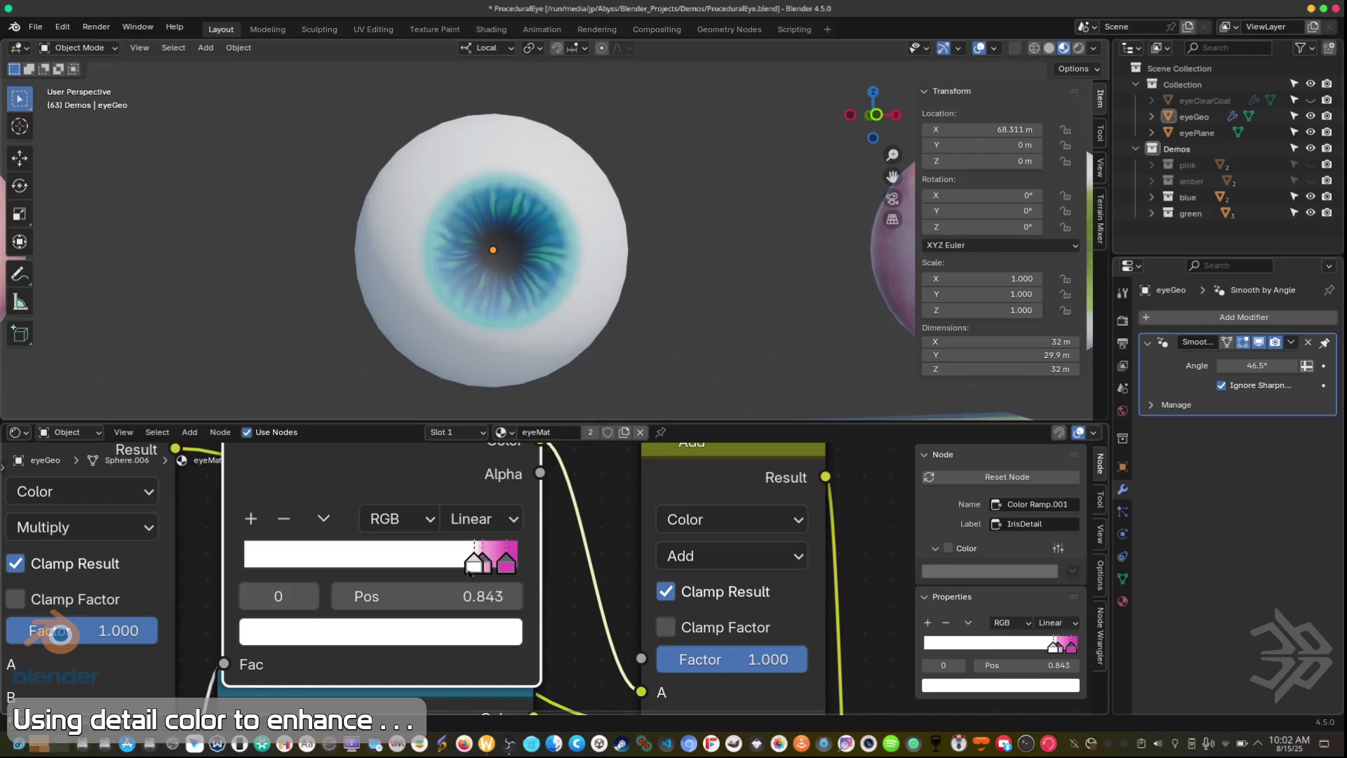
- Compare the recoloured iris with the neighbouring blue and green eyes from several distances
scroll(554, 295, "down", 4)
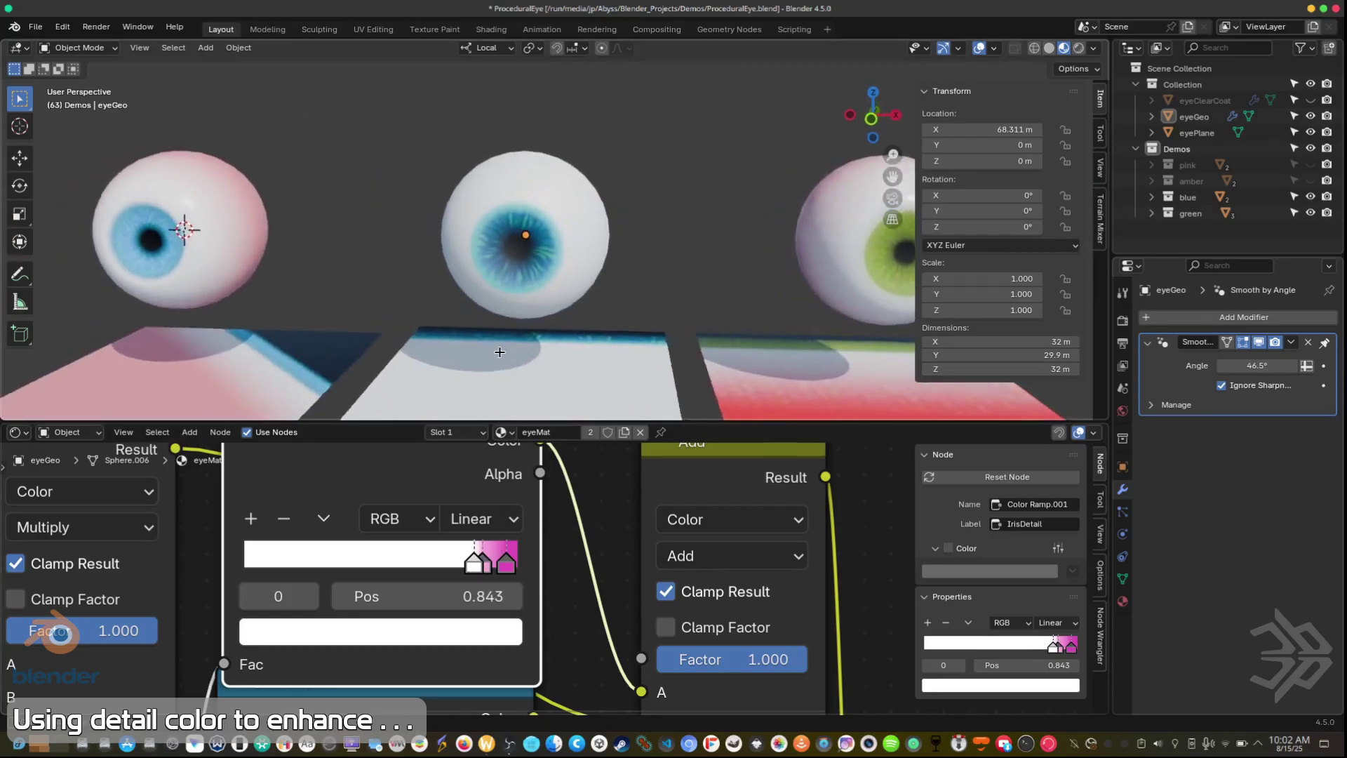
scroll(551, 313, "down", 3)
middle_click_drag(551, 313, 558, 251)
scroll(490, 292, "up", 3)
scroll(614, 303, "down", 3)
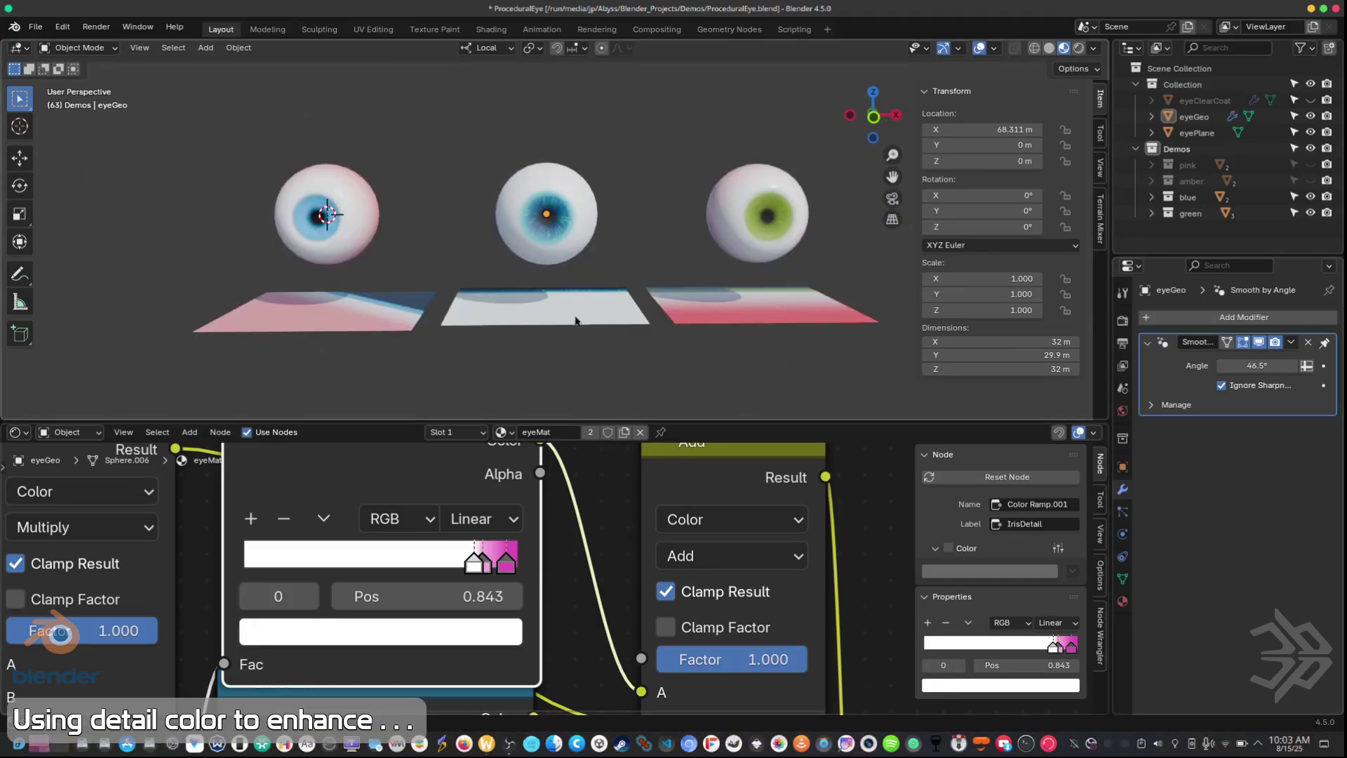
scroll(661, 373, "up", 2)
middle_click_drag(661, 373, 562, 303)
scroll(855, 280, "up", 3)
scroll(354, 507, "down", 2)
- Try feeding the Noise Texture's Fac output into the Multiply node's B input, and reconnect its Color output there
middle_click_drag(268, 524, 553, 605)
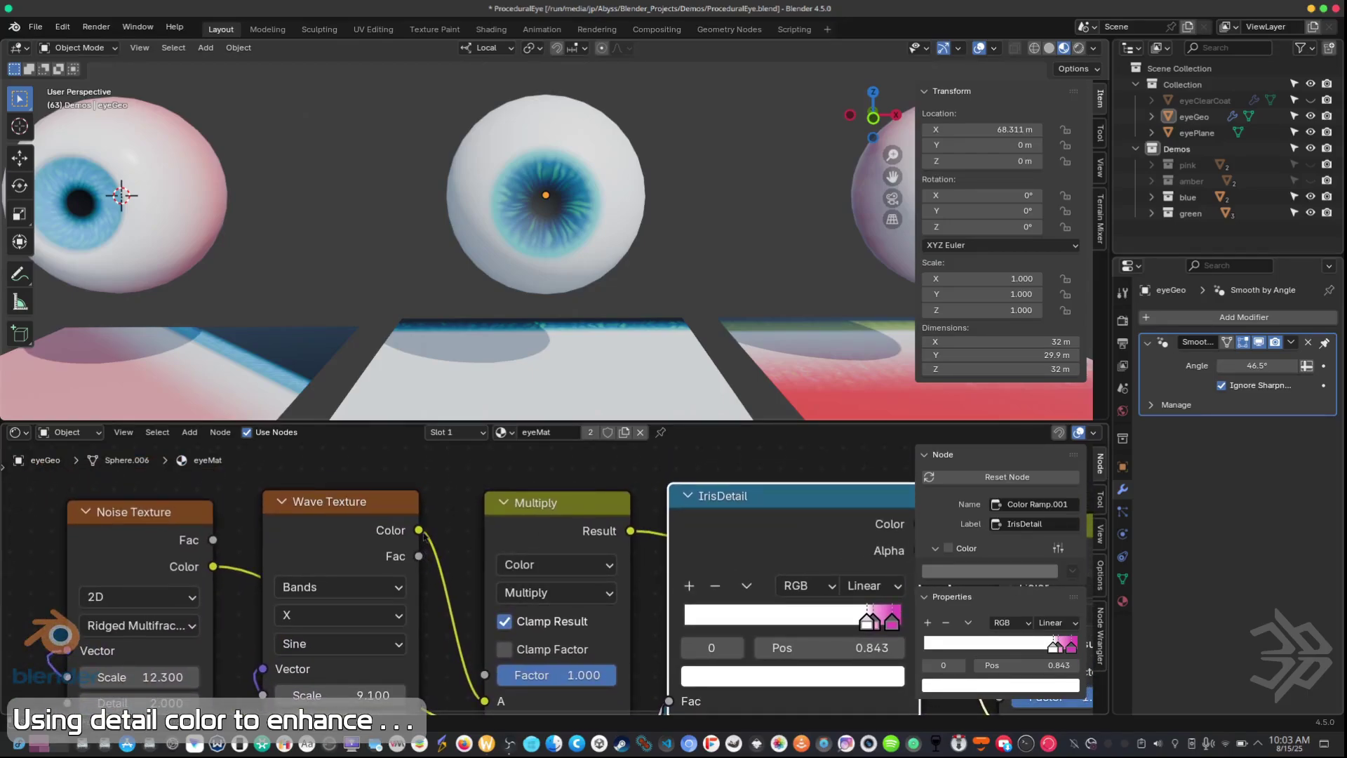
left_click_drag(214, 540, 487, 526)
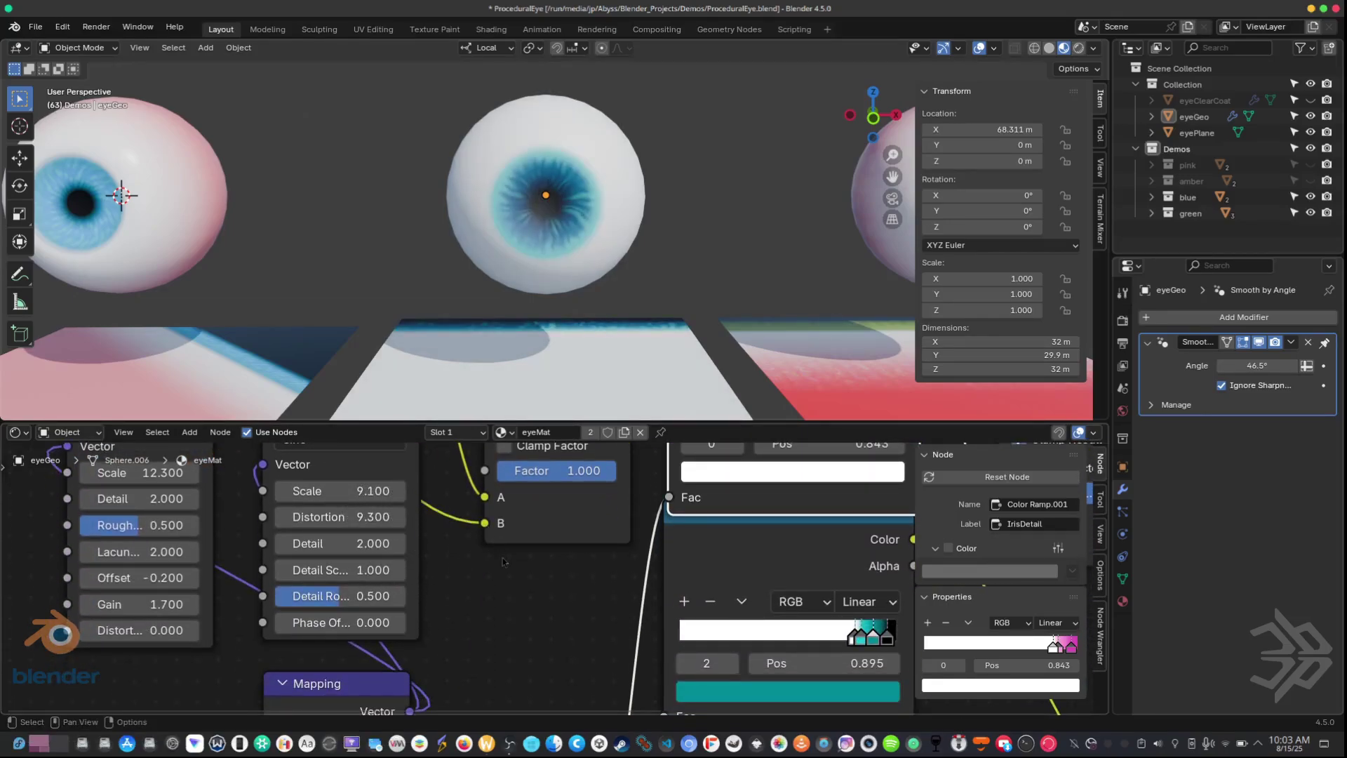
middle_click_drag(499, 560, 502, 643)
mouse_move(506, 235)
middle_mouse_down()
mouse_move(555, 248)
mouse_move(489, 216)
middle_mouse_up()
scroll(518, 241, "up", 4)
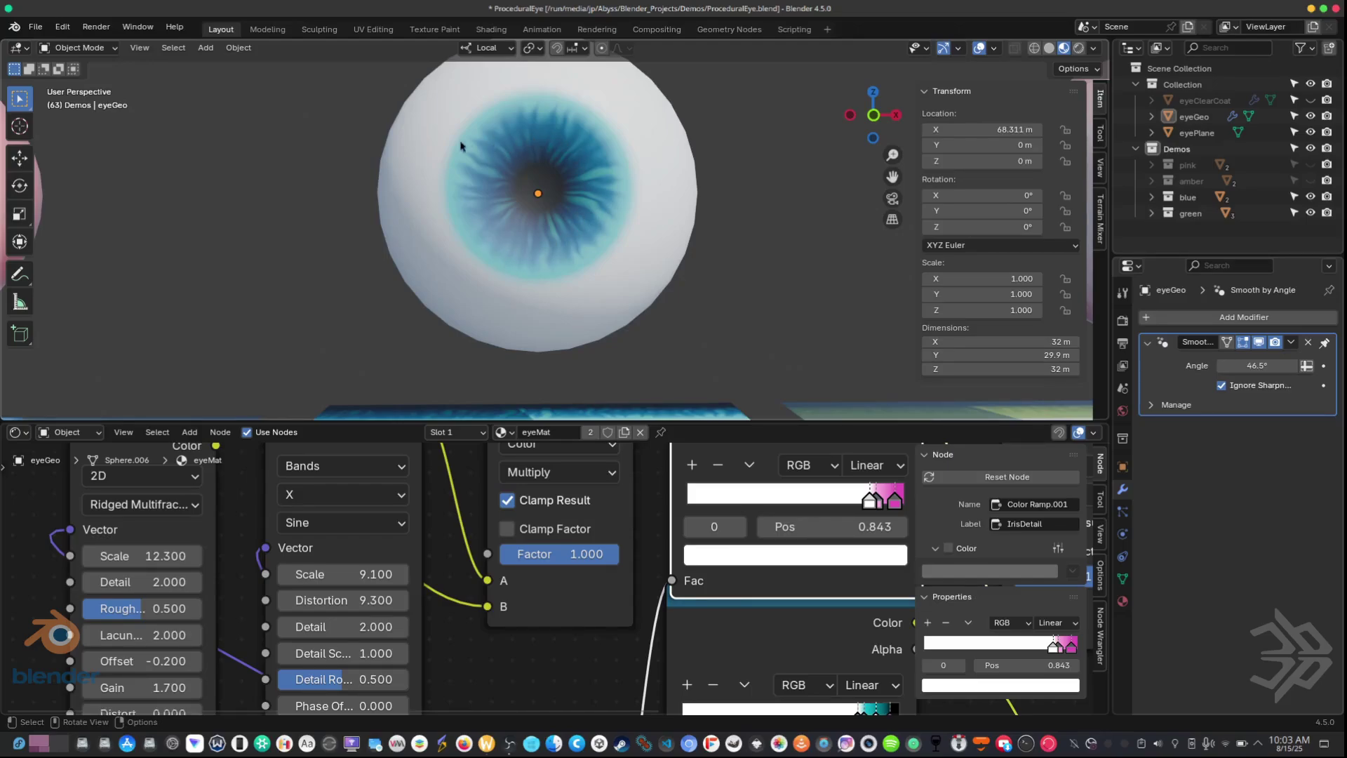
scroll(293, 532, "down", 2)
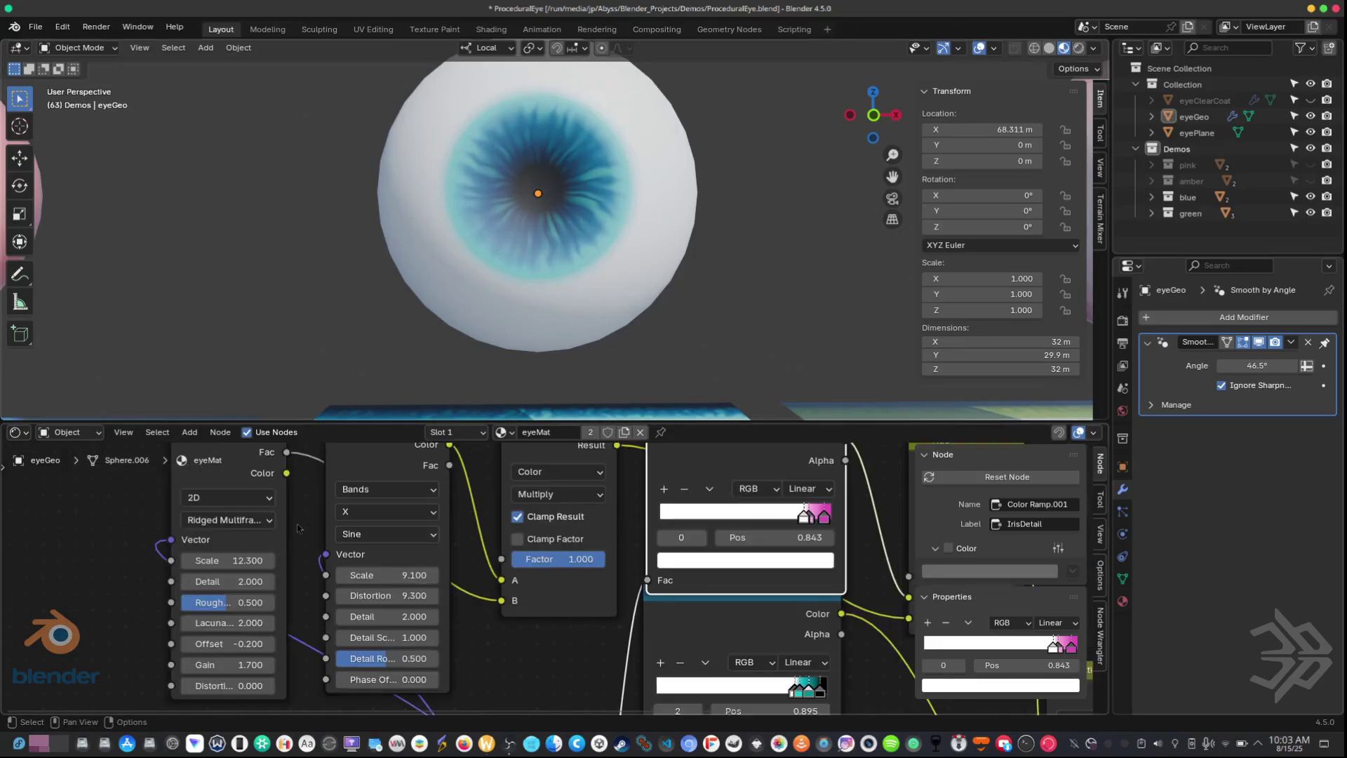
scroll(293, 532, "right", 2)
left_click_drag(330, 505, 499, 606)
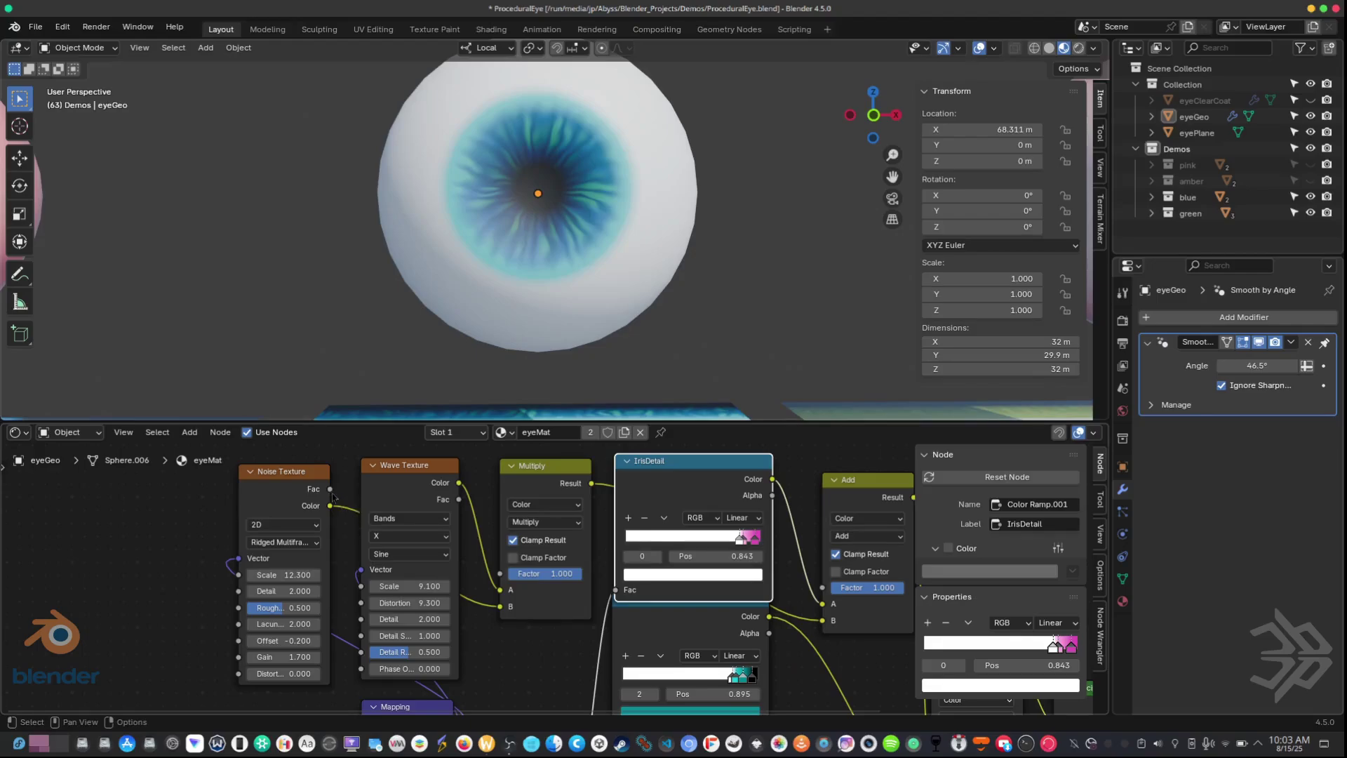
- Set the Multiply node's Factor to 0.892, and try the Lighten blending mode before switching back to Multiply
mouse_move(555, 580)
left_mouse_down()
mouse_move(528, 573)
mouse_move(579, 573)
mouse_move(564, 573)
left_mouse_up()
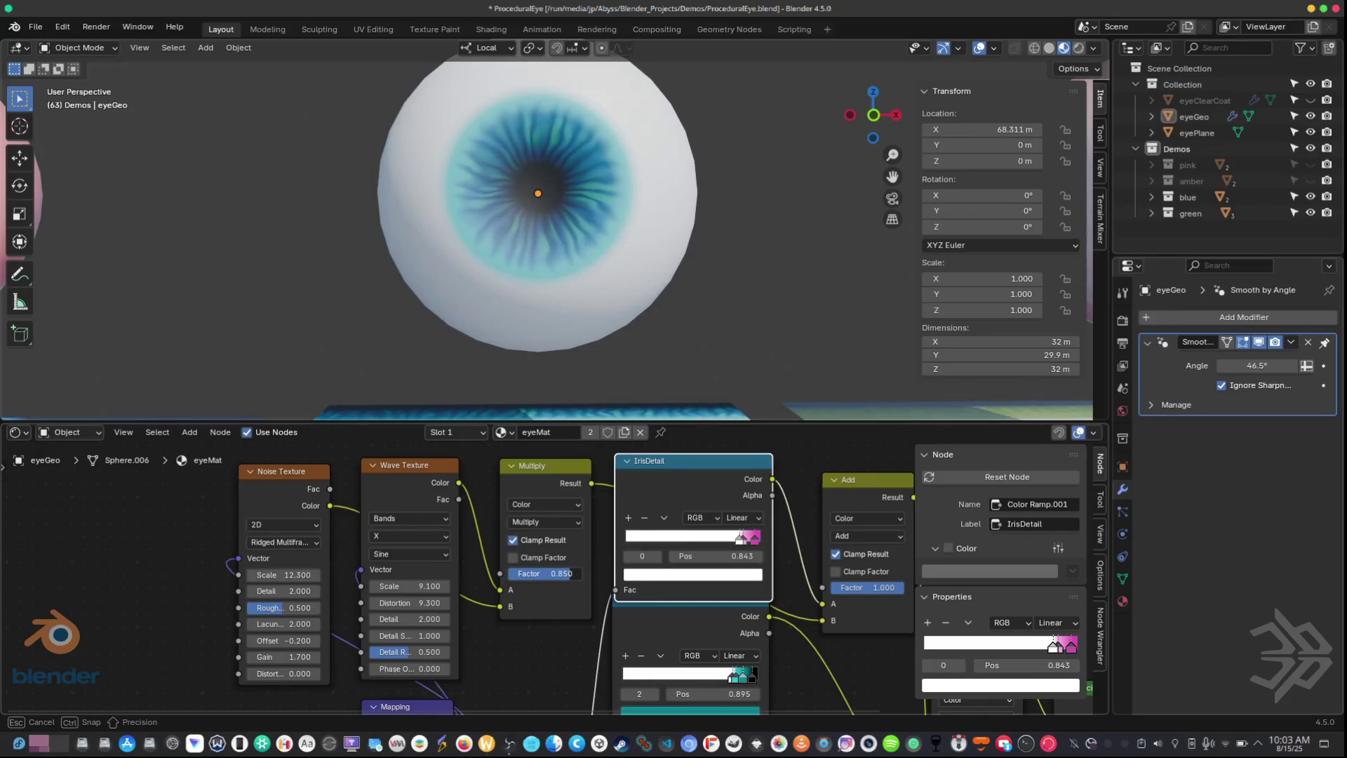
left_click(525, 523)
left_click(527, 631)
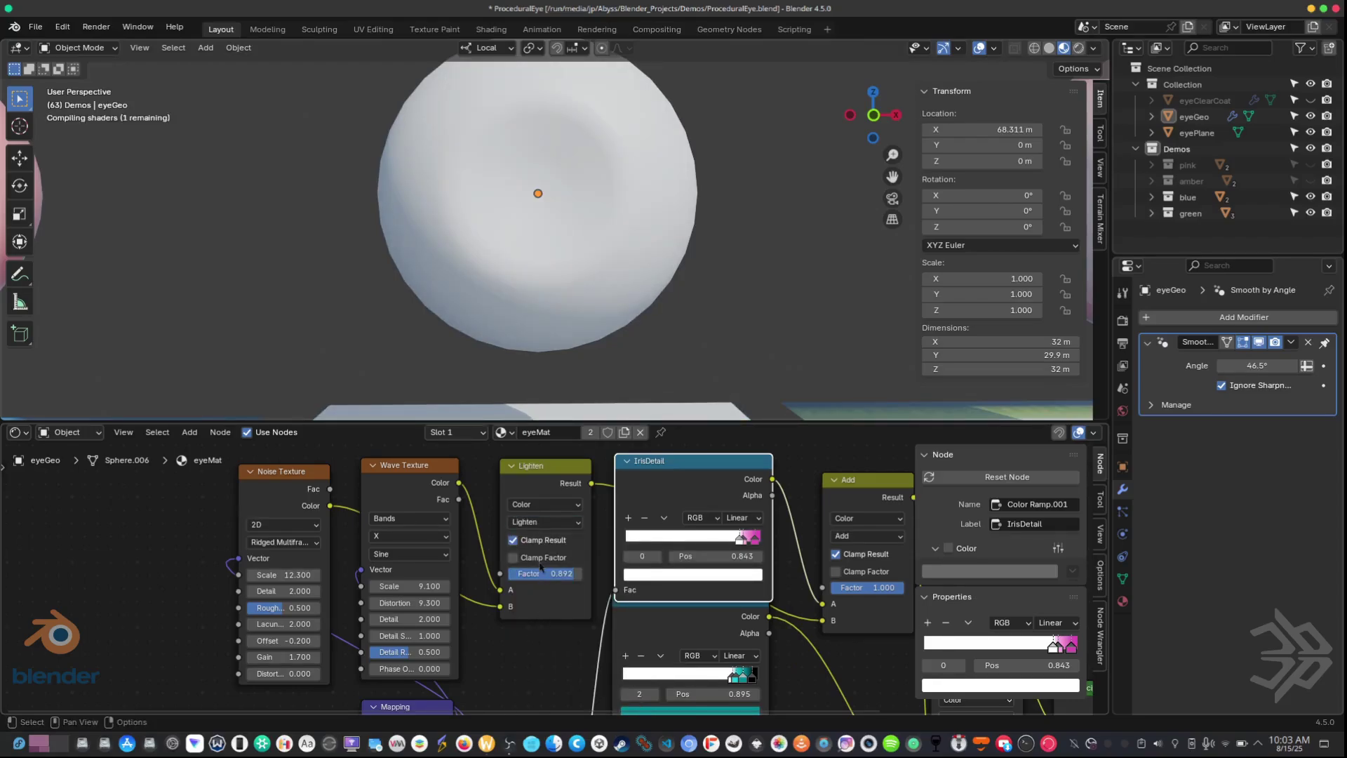
left_click(540, 521)
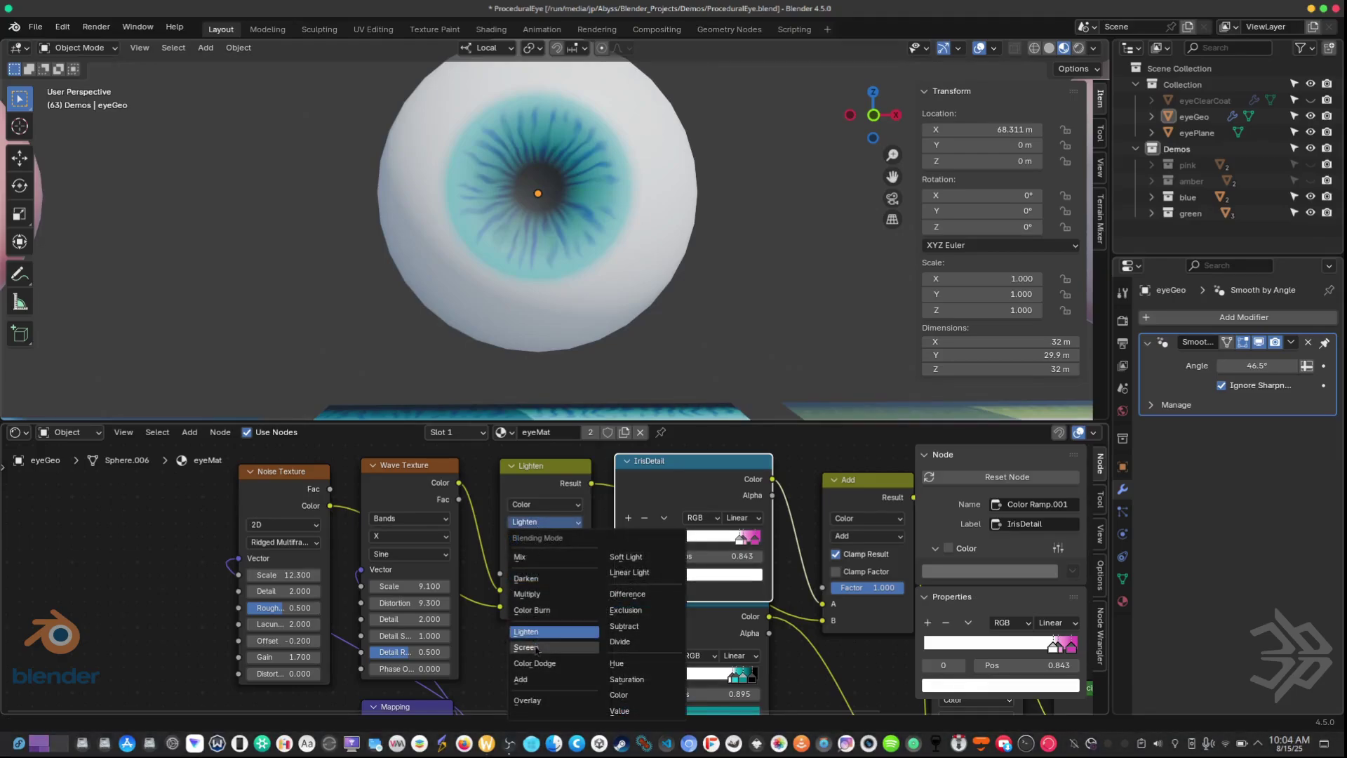
left_click(542, 594)
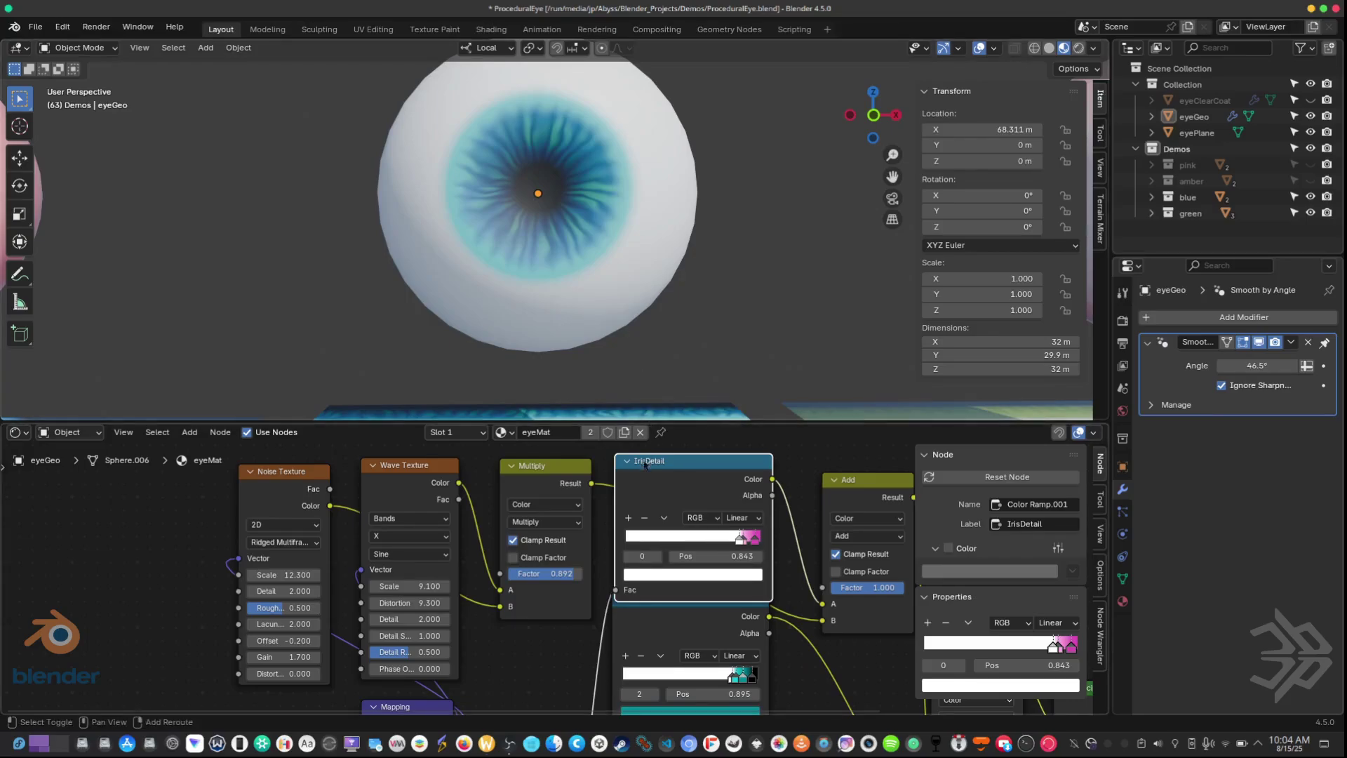
- Examine the green eye's iris pattern up close as a reference for the blue one
scroll(566, 361, "down", 3)
middle_click_drag(572, 364, 456, 265, "shift")
middle_click_drag(583, 287, 755, 275, "shift")
scroll(620, 267, "up", 5)
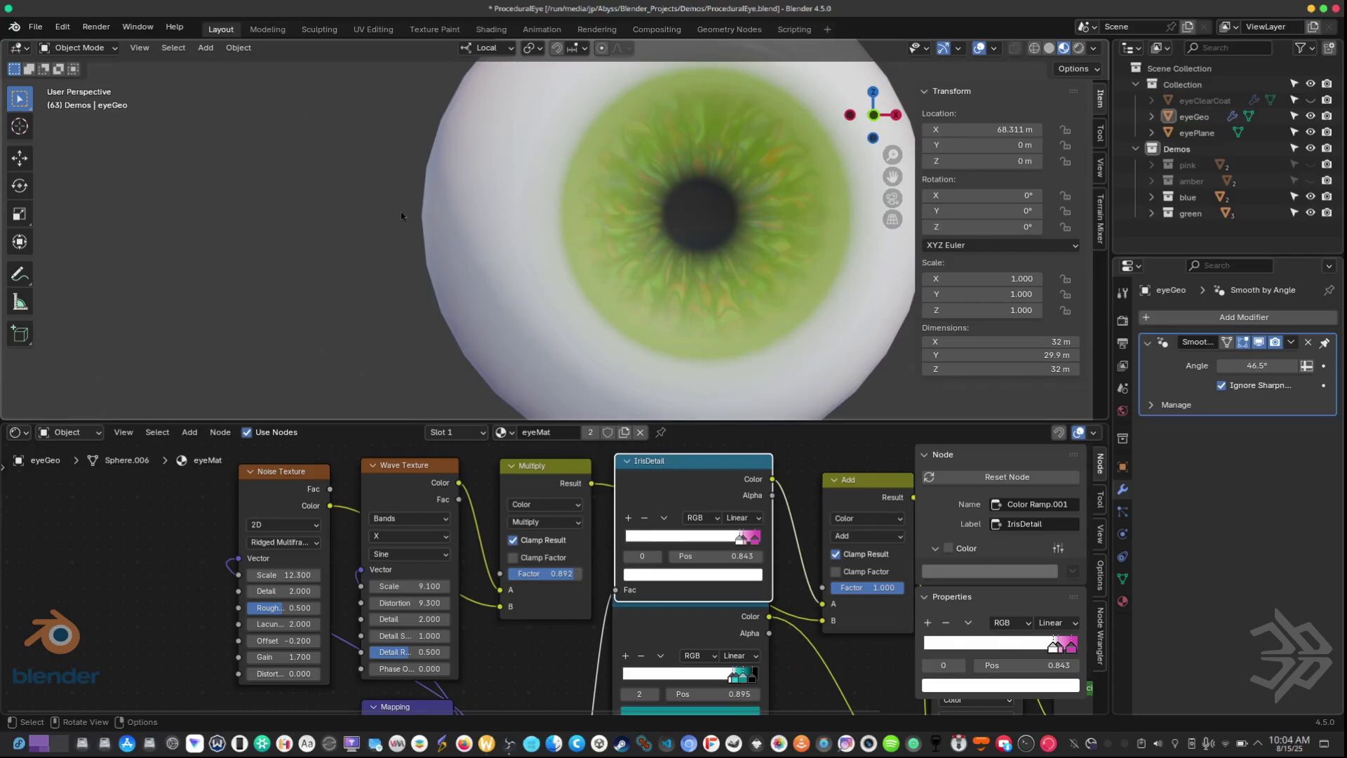
- Compare the blue eye's iris and sclera with the neighbouring eyes from the front and the side
scroll(402, 211, "down", 5)
middle_click_drag(352, 232, 580, 220, "shift")
scroll(372, 248, "up", 5)
scroll(372, 247, "down", 2)
scroll(390, 262, "down", 3)
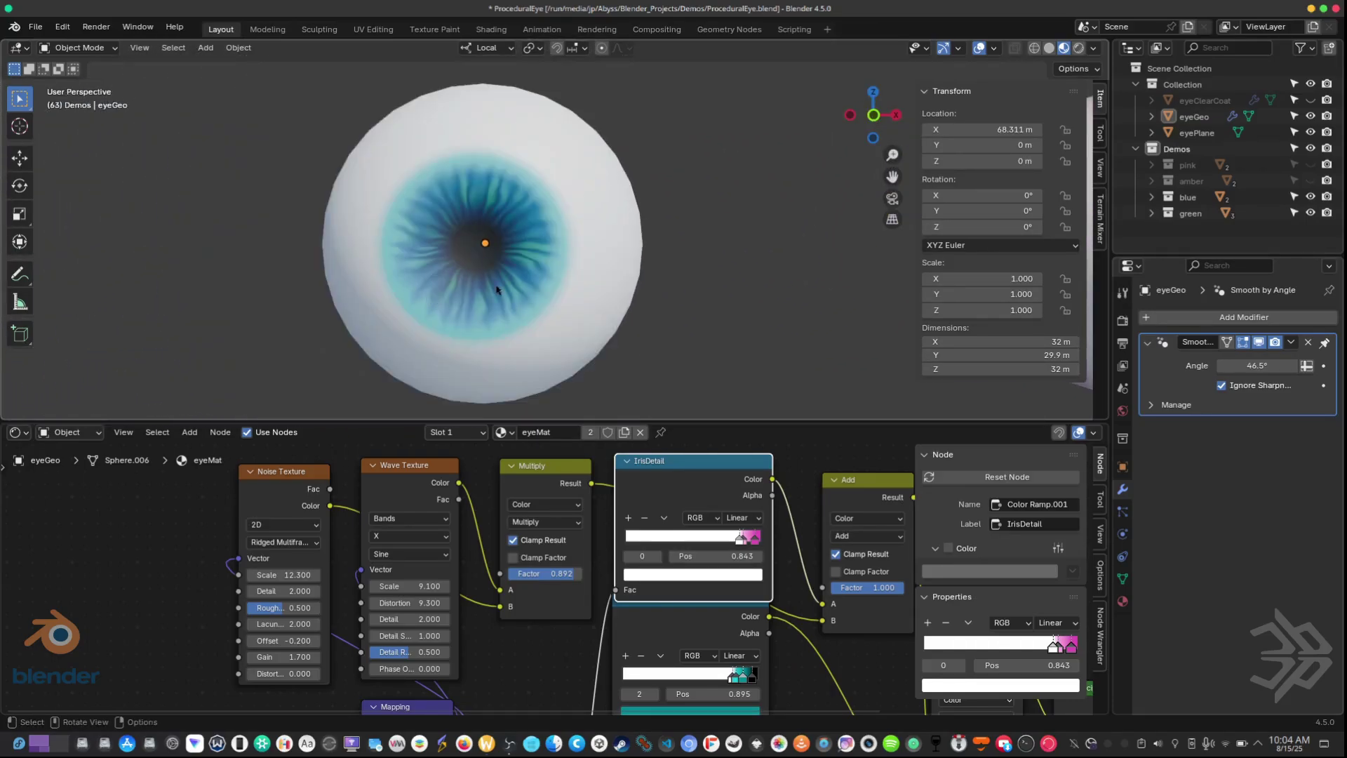
middle_click_drag(790, 346, 504, 259)
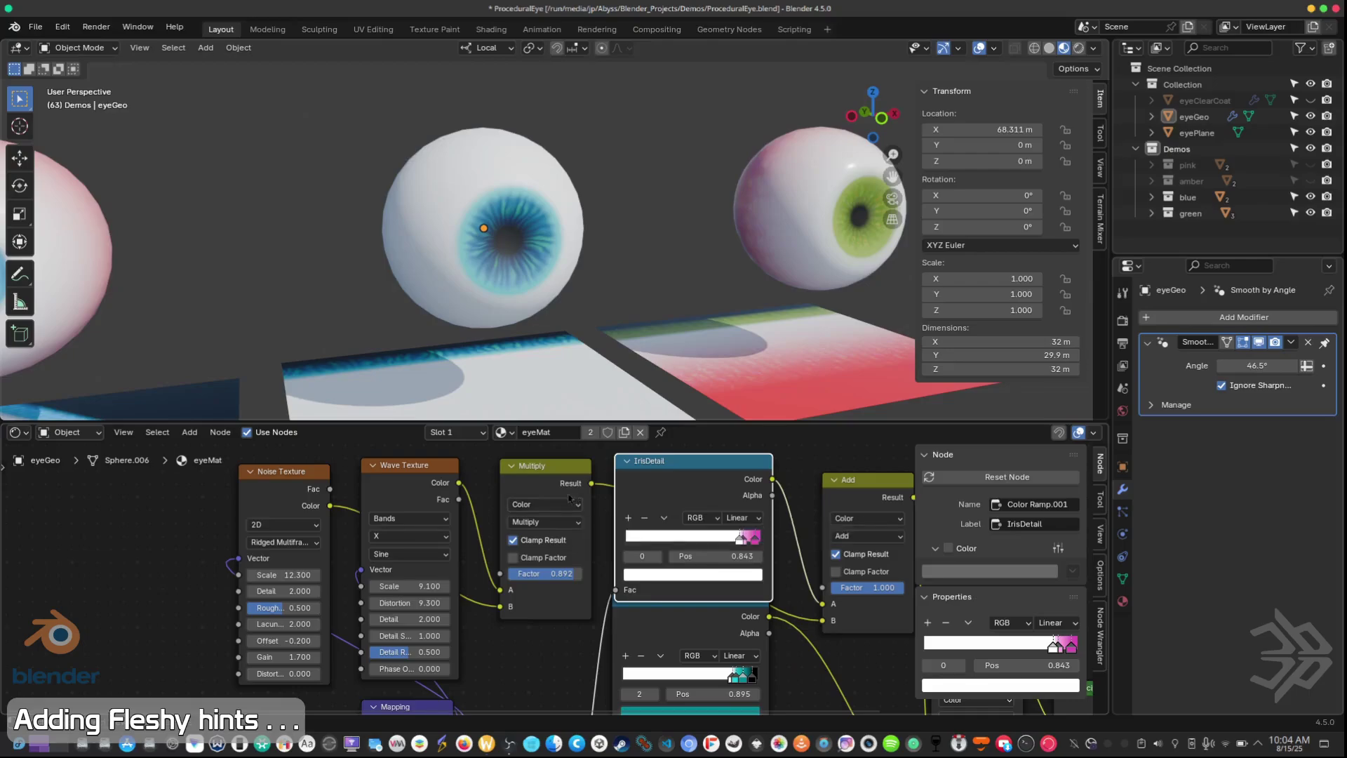
middle_click_drag(540, 392, 502, 311)
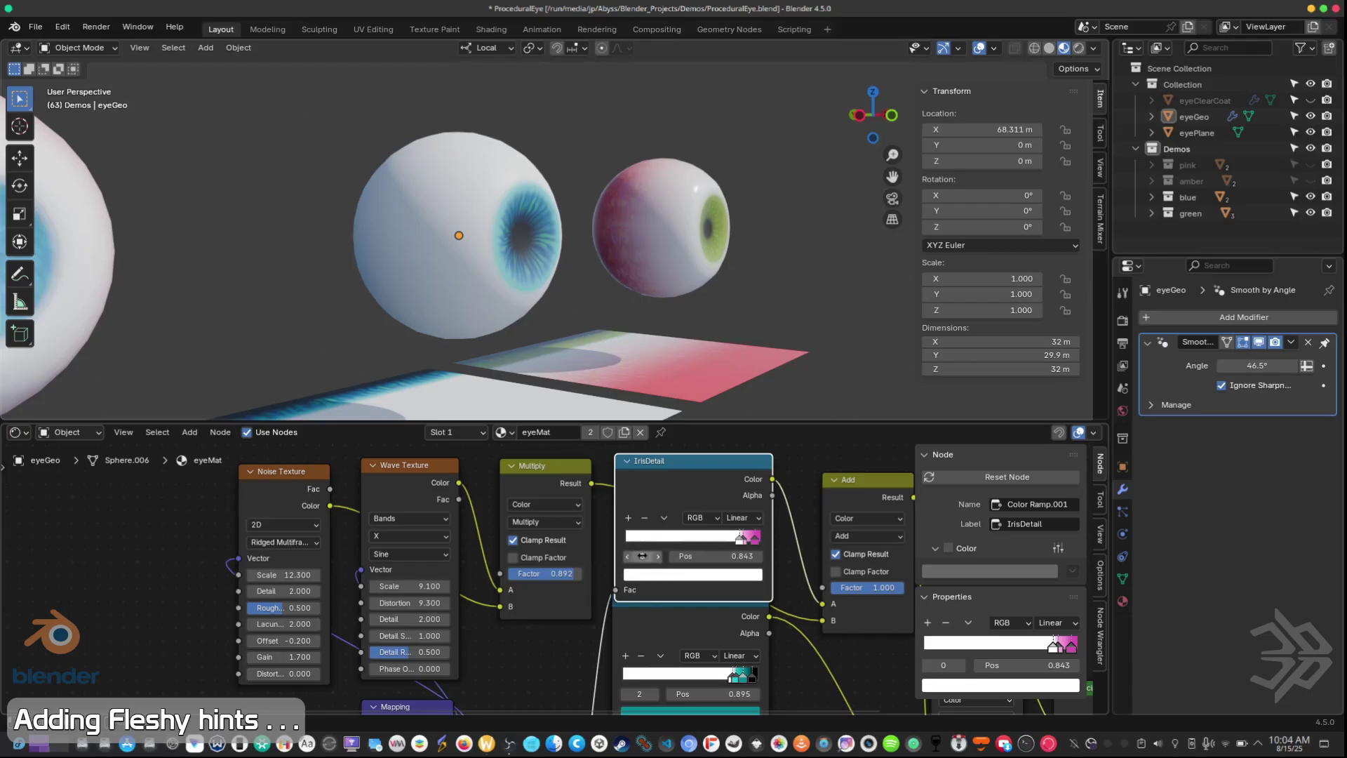
- Uncover the IrisColor ramp node, add a colour stop to it, and move its white first stop to position 0.000
left_click(660, 630)
left_click_drag(665, 607, 672, 563)
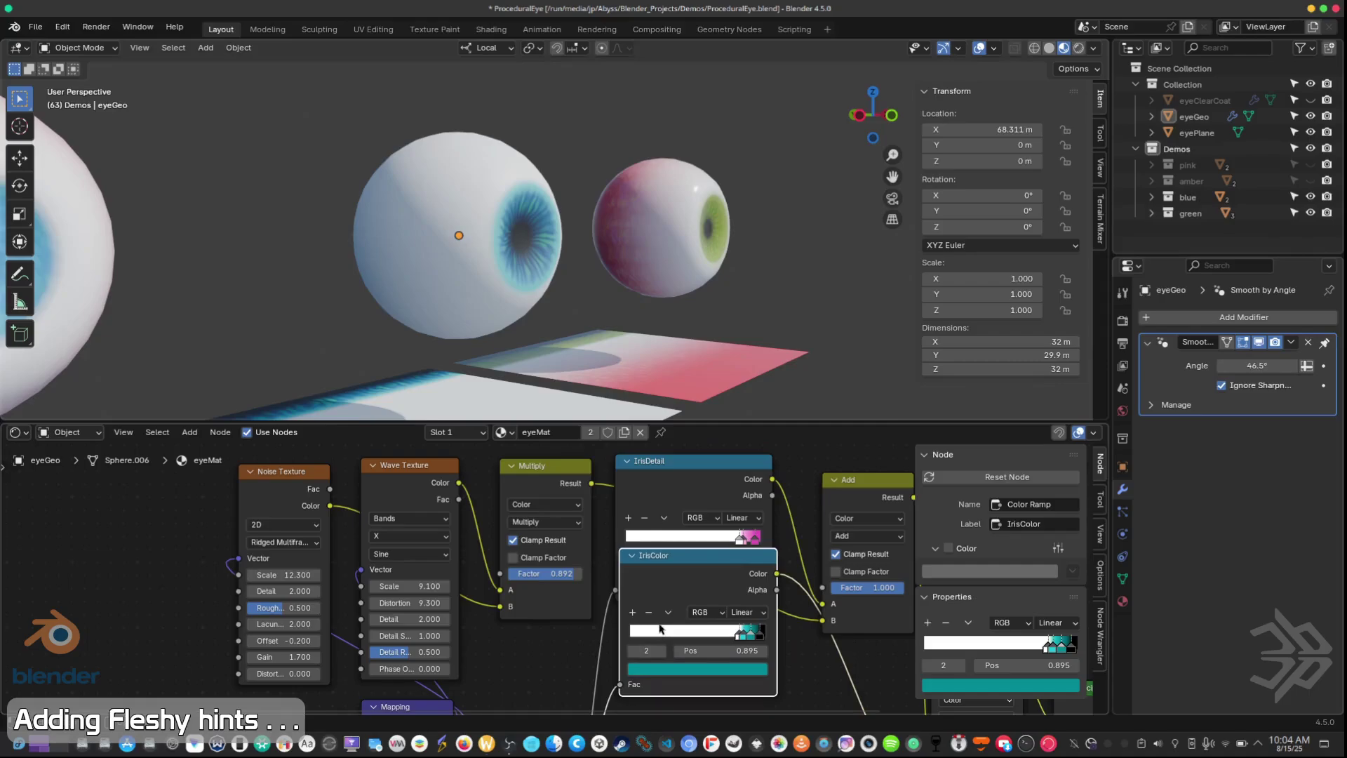
left_click(631, 650)
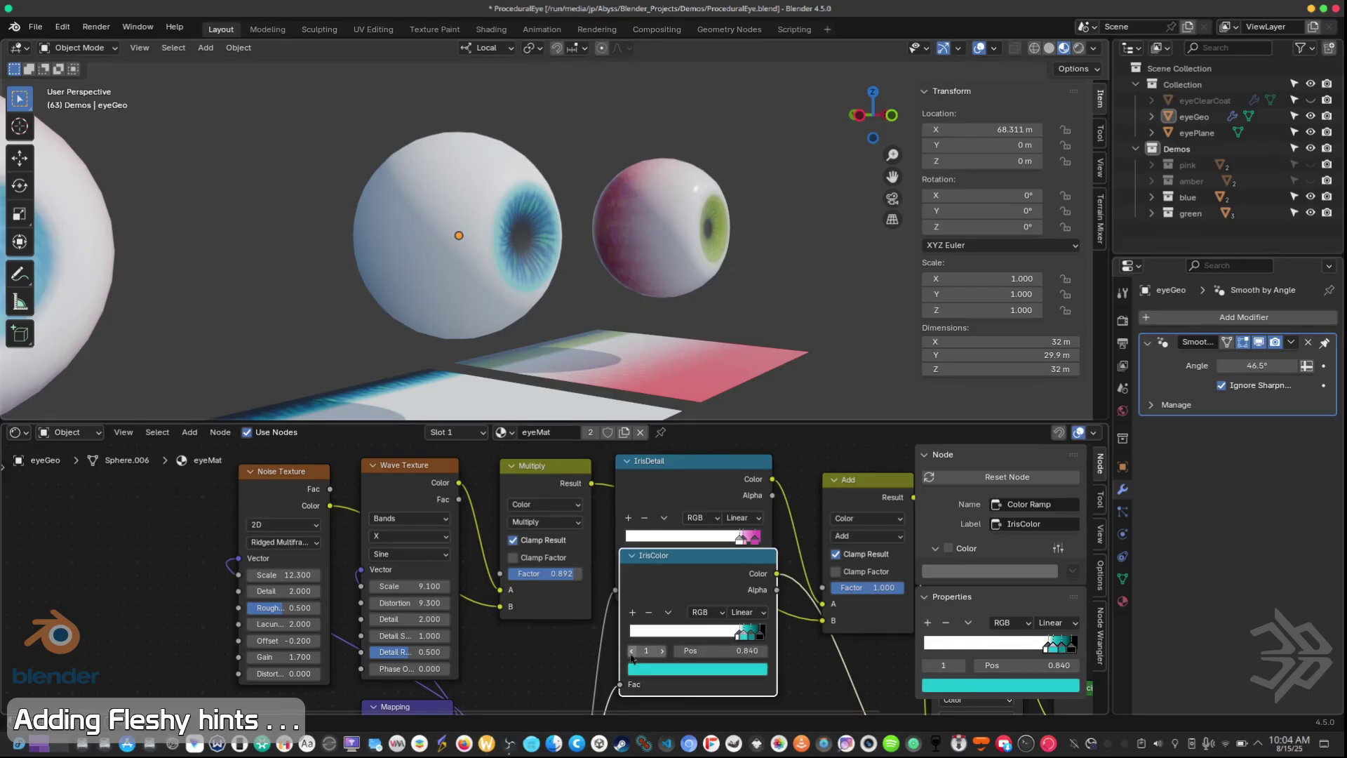
left_click(632, 612)
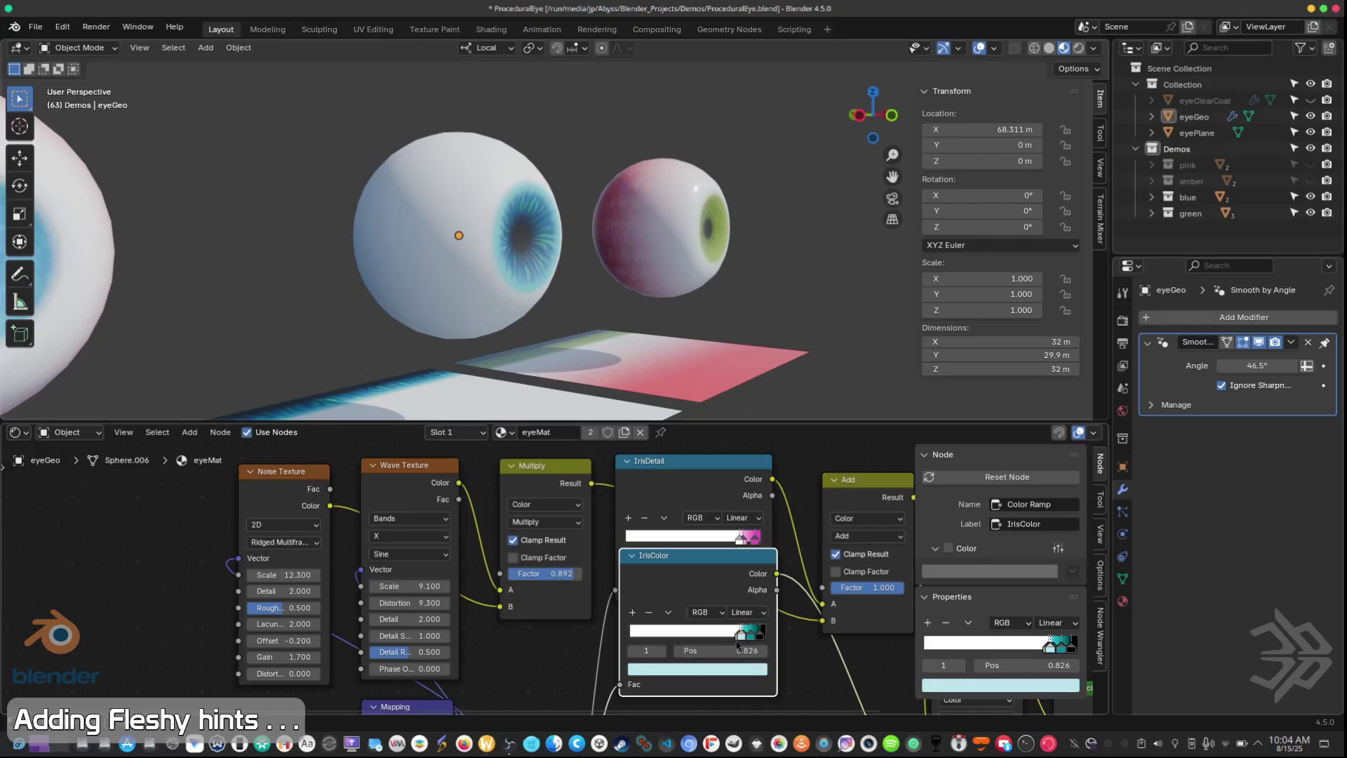
left_click_drag(741, 639, 632, 644)
left_click(632, 634)
- Colour the IrisColor ramp's first stop fully saturated red and check the back of the eyeball
left_click(666, 670)
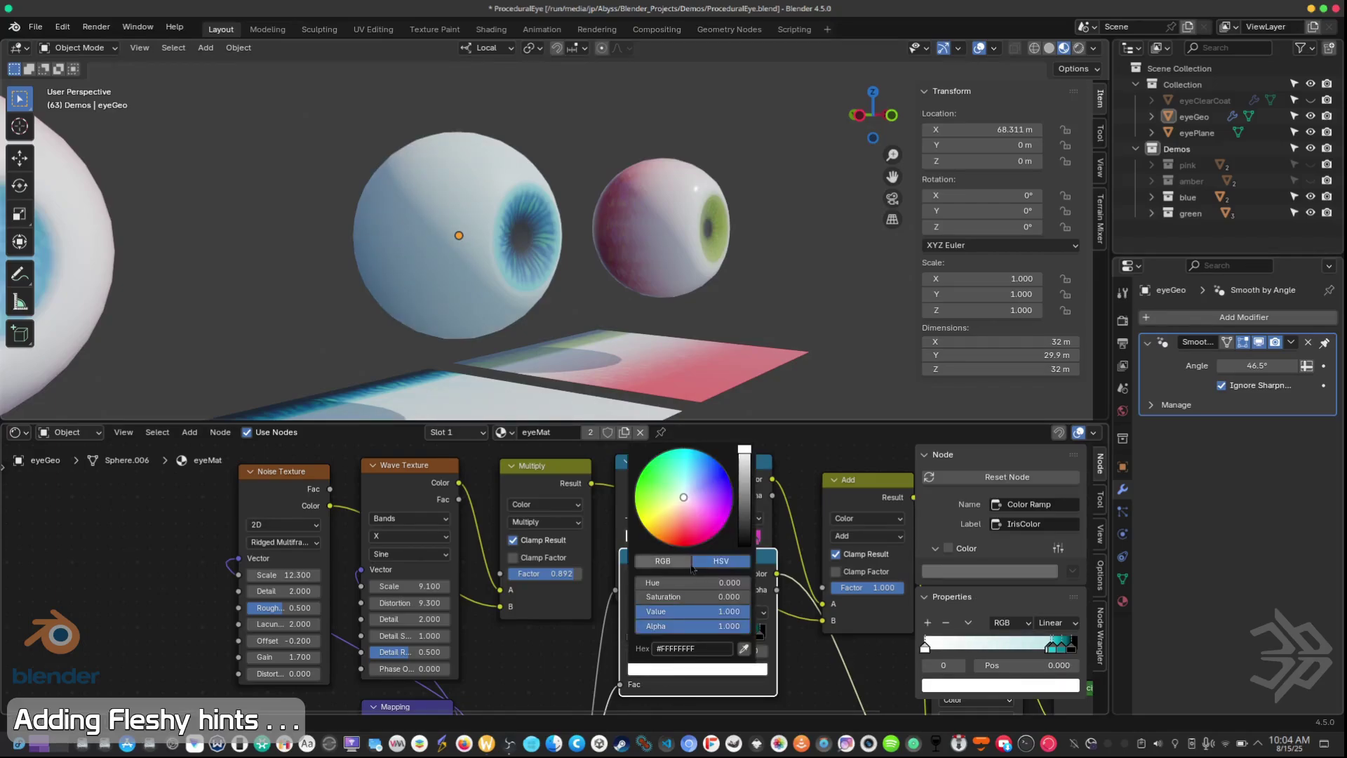
key("ctrl+v")
left_click_drag(701, 596, 749, 596)
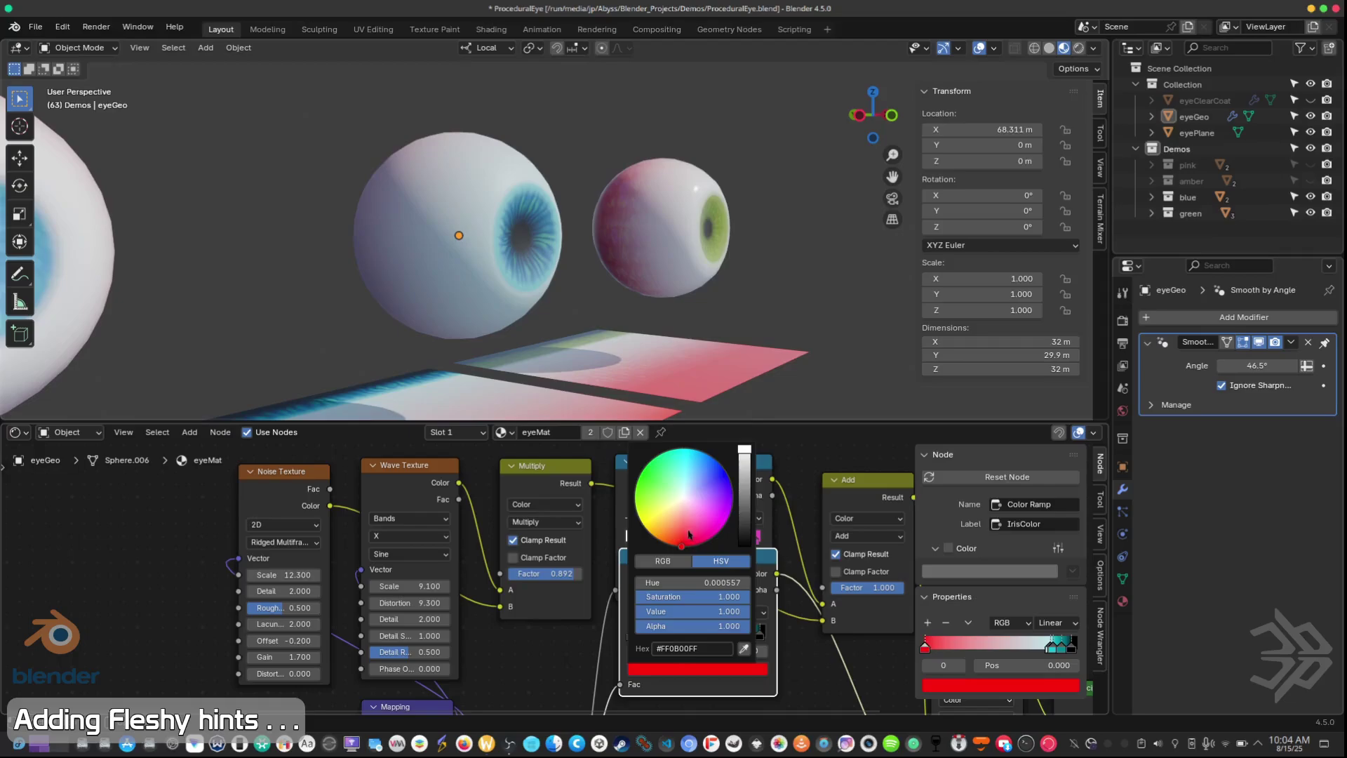
middle_click_drag(641, 319, 561, 491)
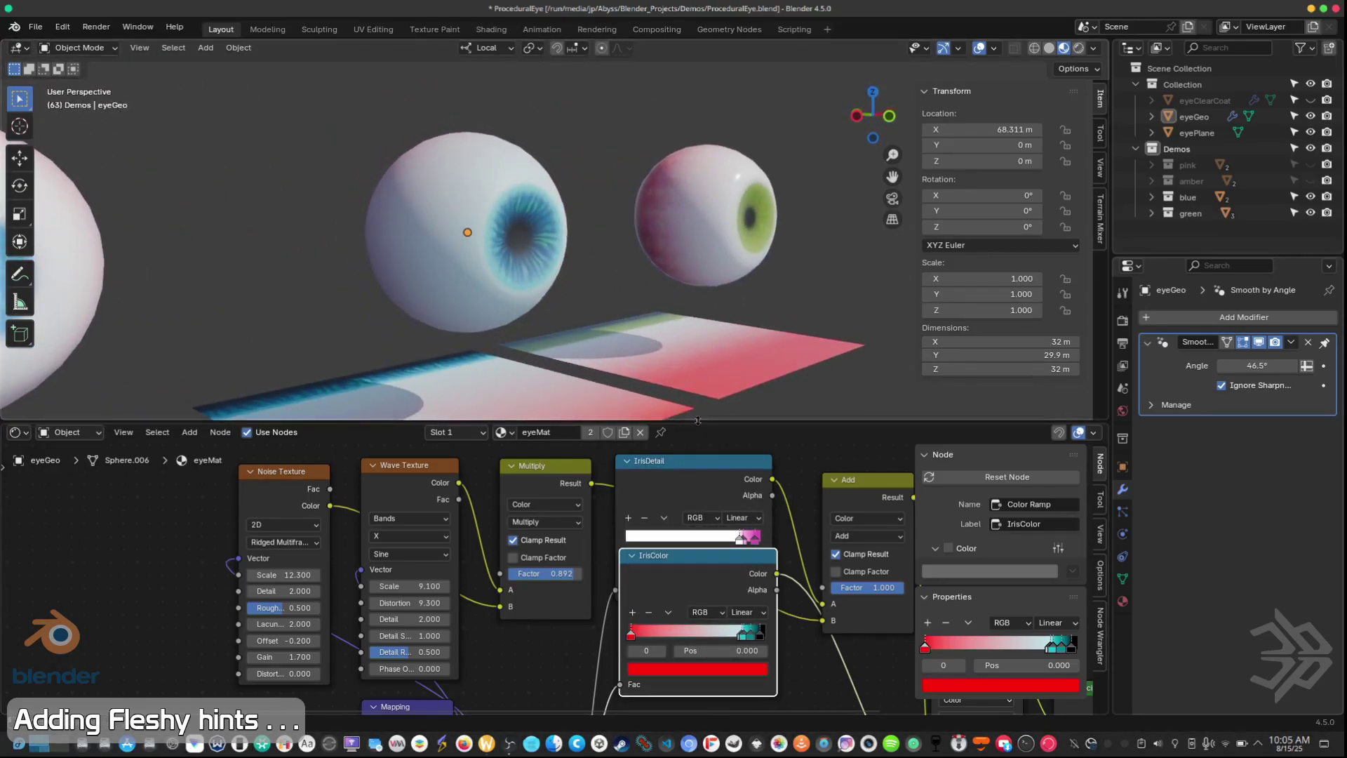
- Add a stop to the IrisDetail ramp, move its white first stop to position 0.000 and colour that stop red
left_click(677, 495)
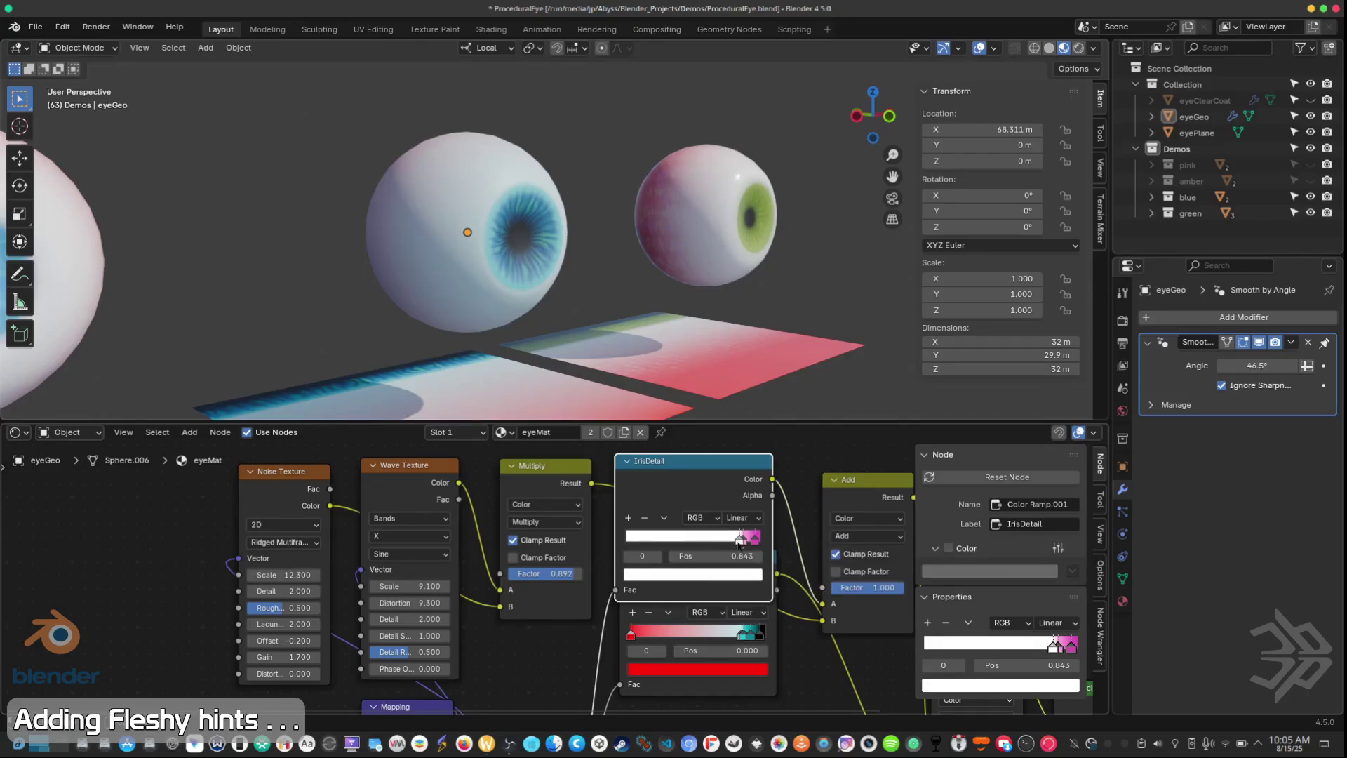
left_click(629, 518)
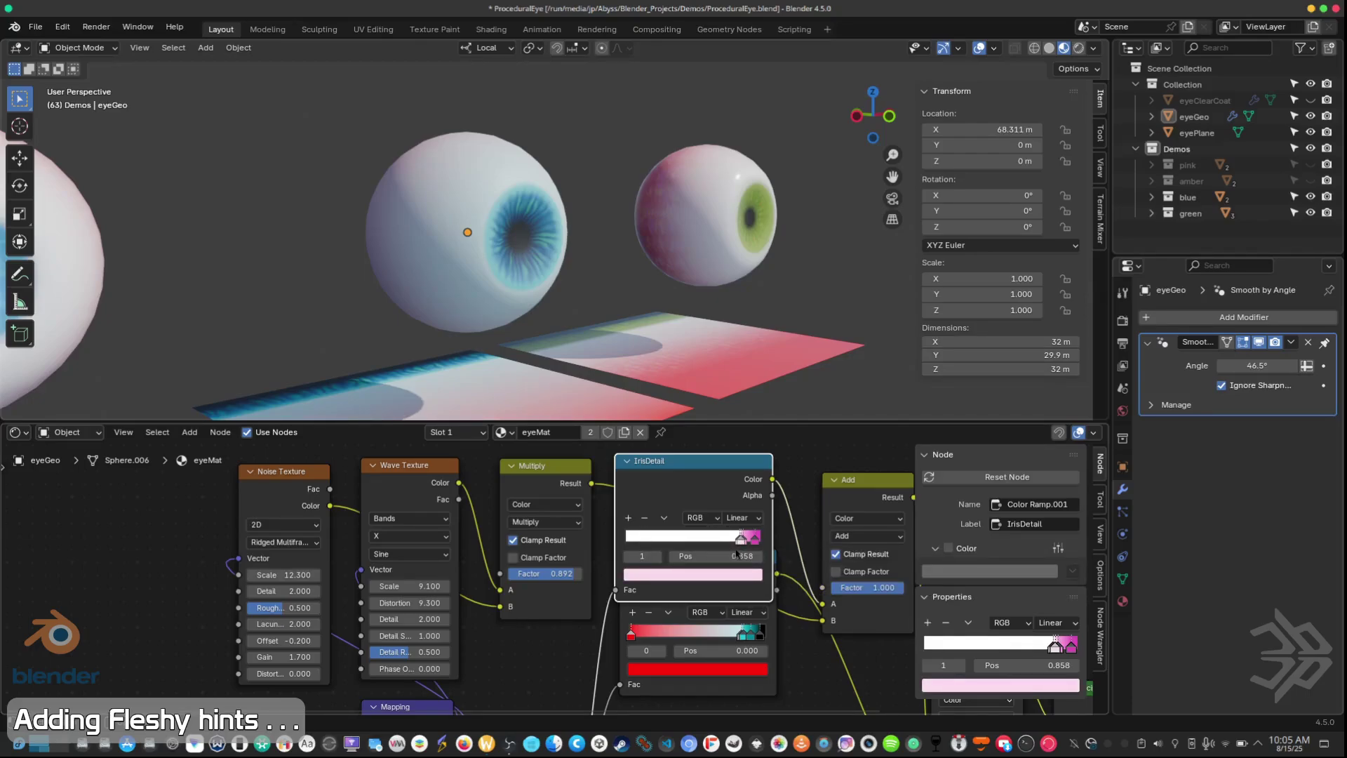
left_click_drag(742, 539, 606, 556)
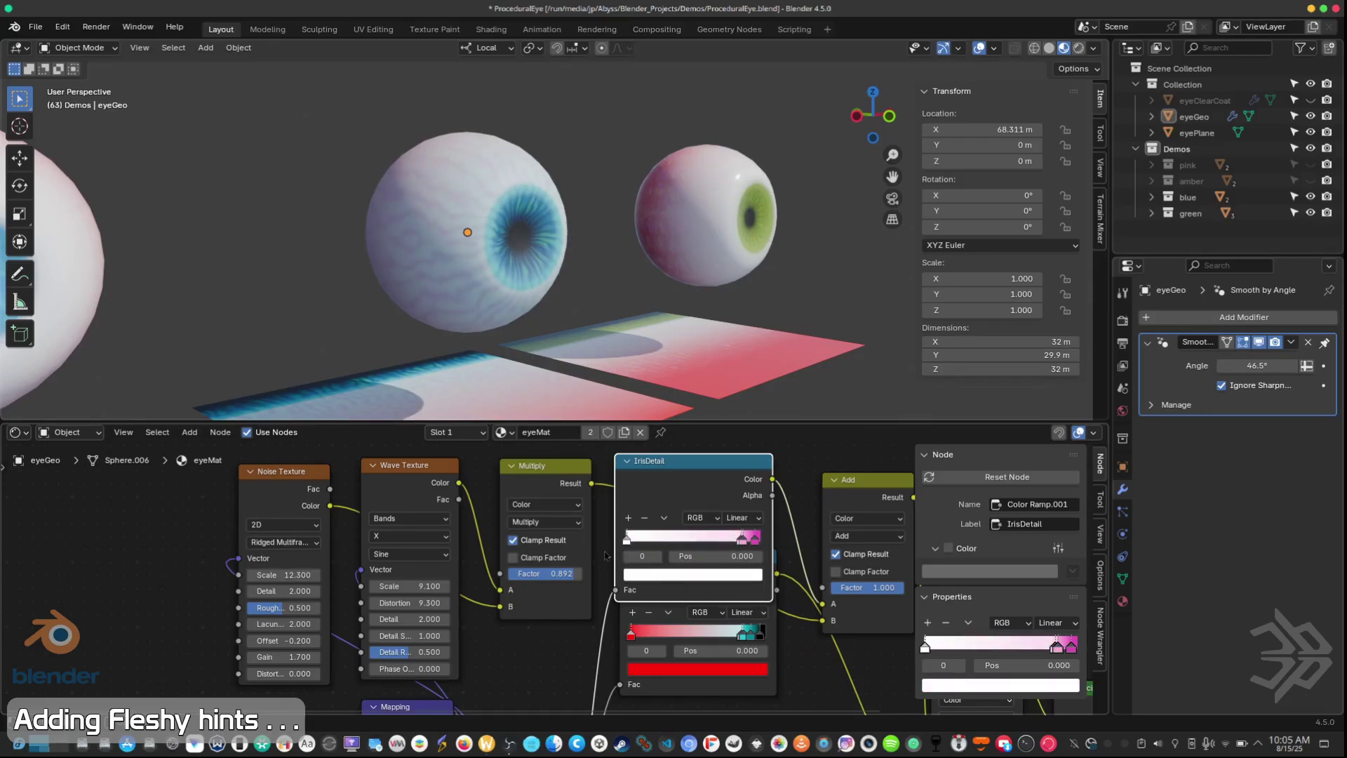
left_click(645, 576)
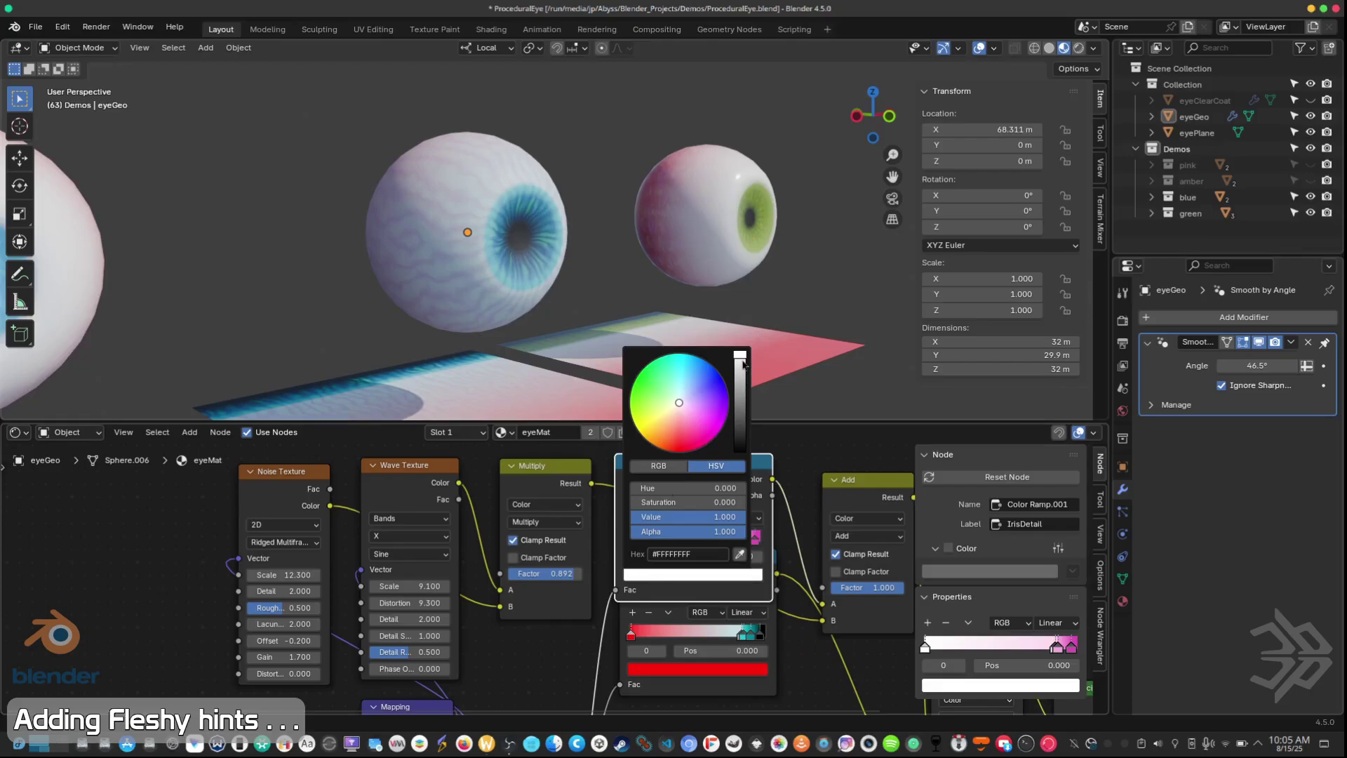
left_click_drag(684, 414, 675, 451)
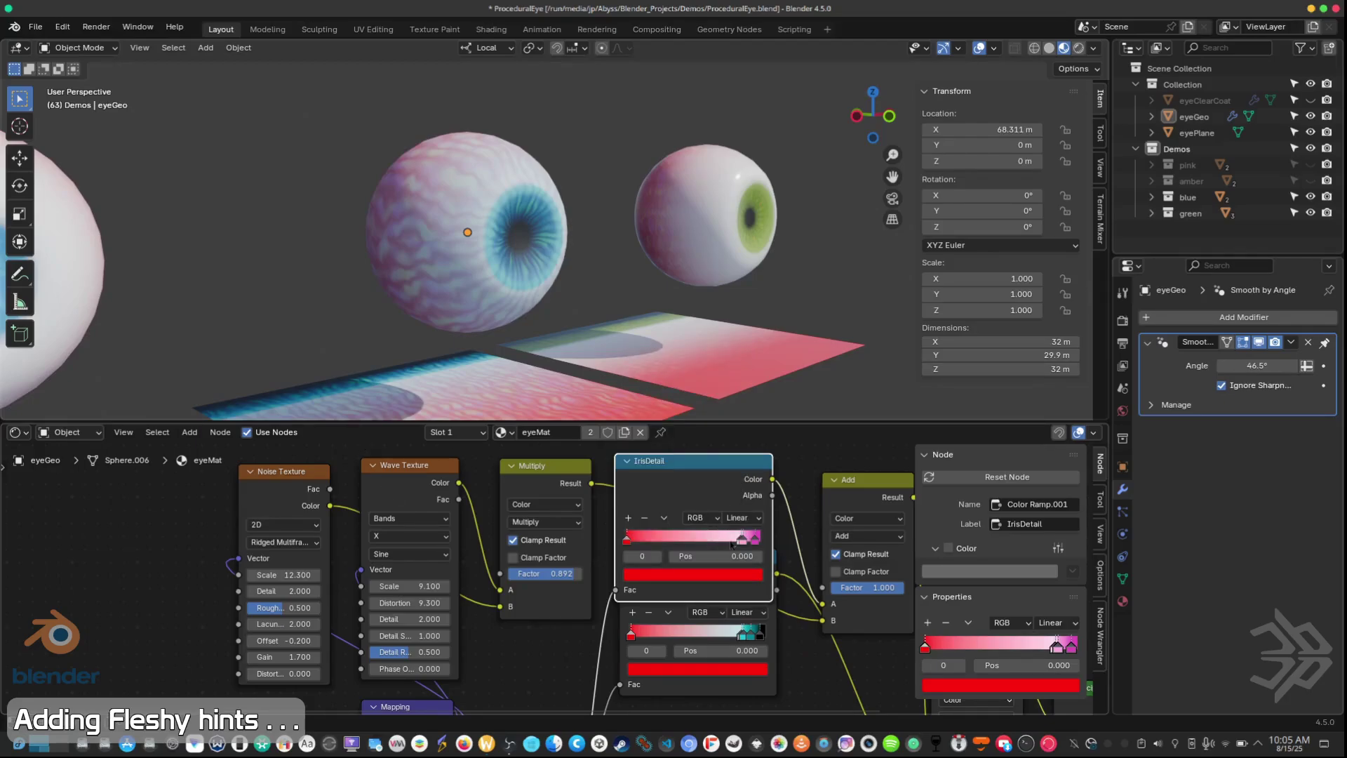
- Add another stop to the IrisDetail ramp, desaturate it to white, and place it at position 0.837
scroll(732, 545, "up", 3)
middle_click_drag(463, 330, 608, 349)
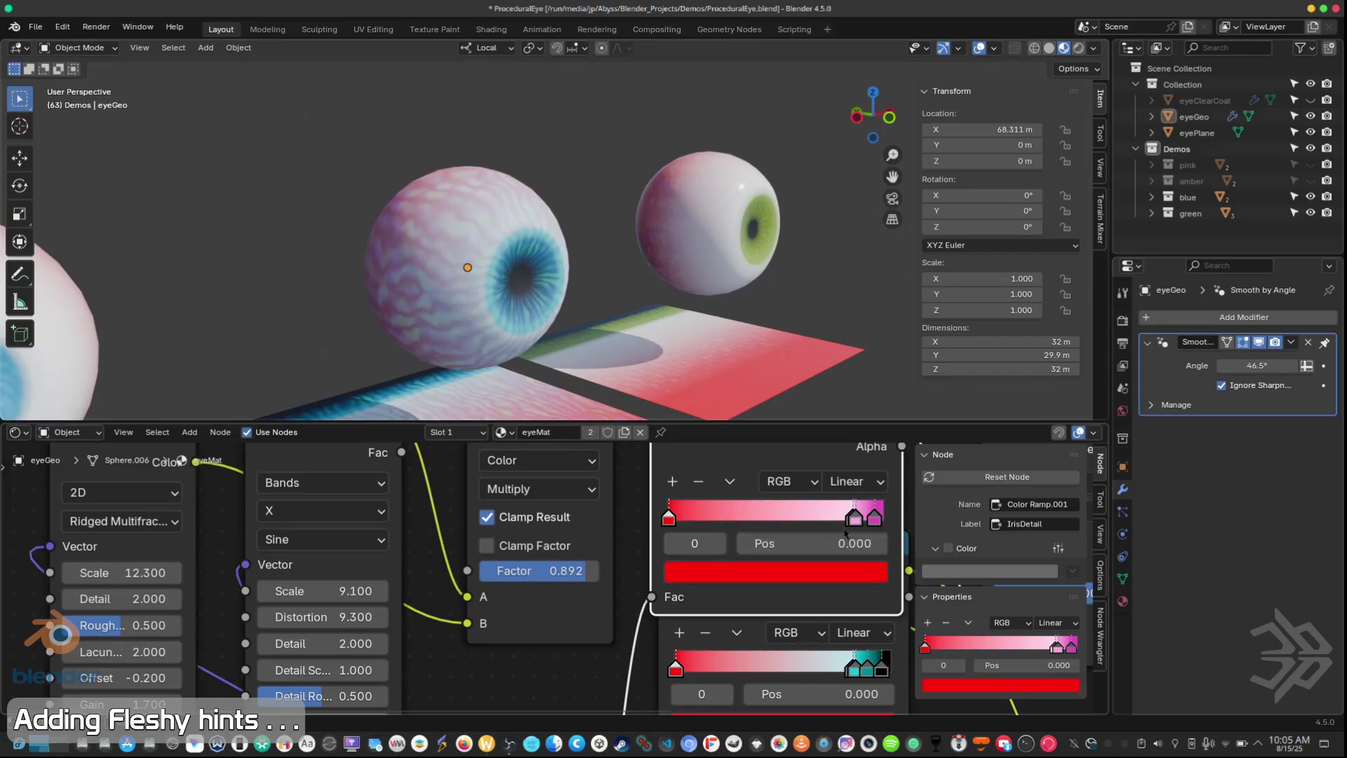
left_click(672, 482)
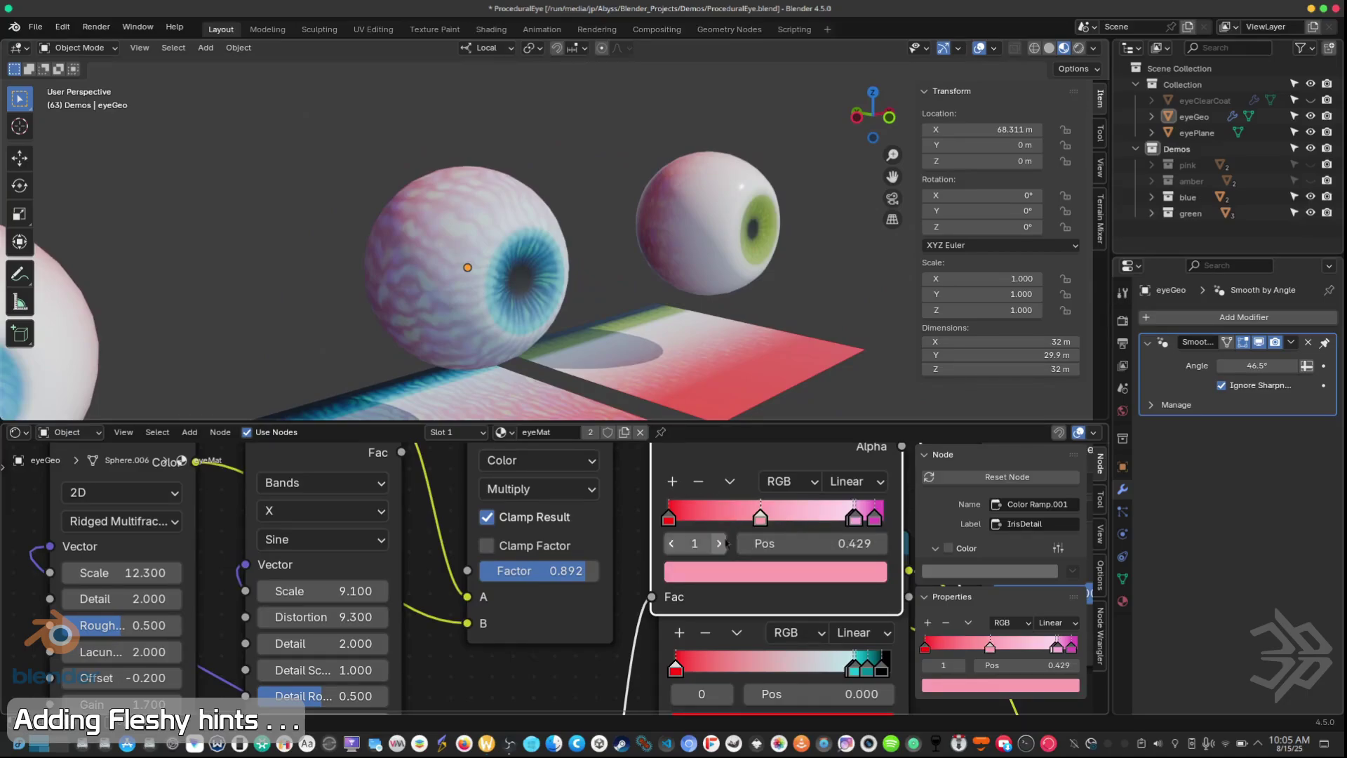
left_click(754, 575)
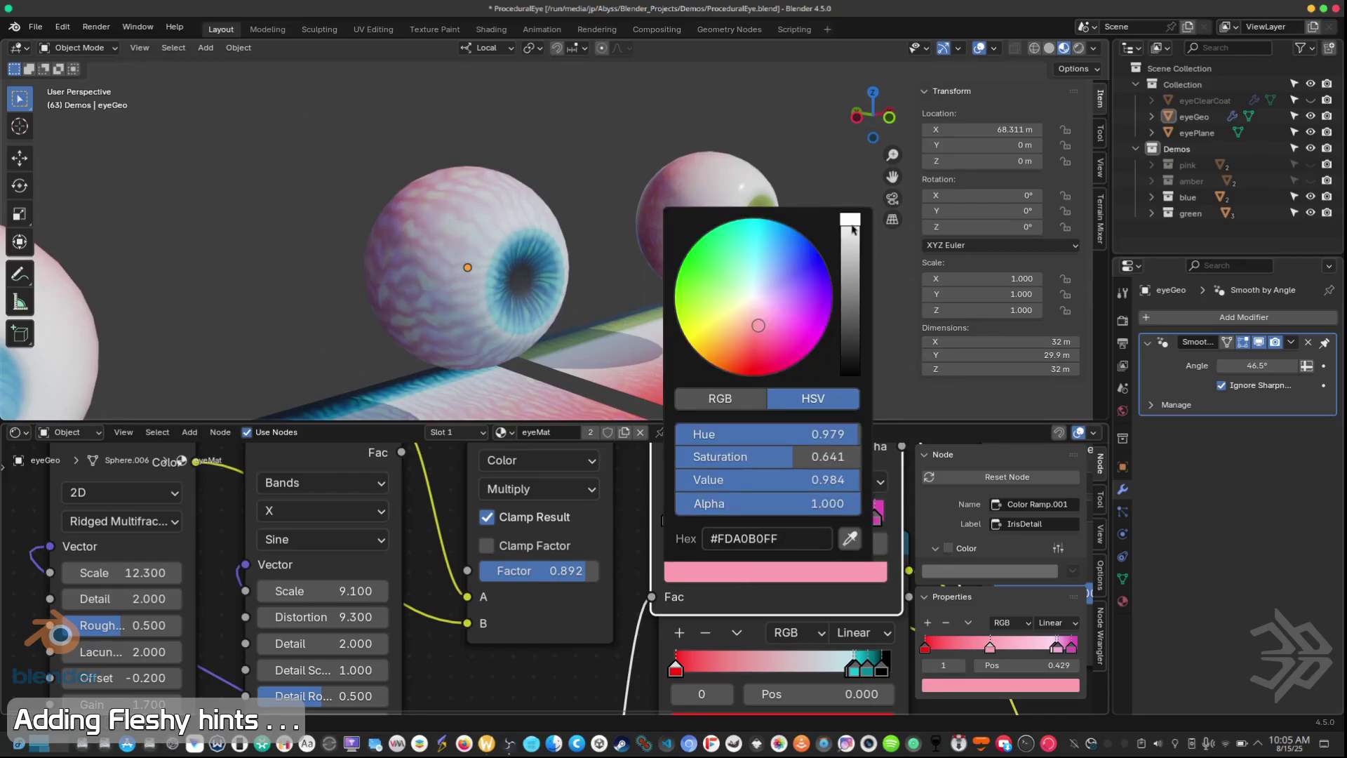
key("BackSpace")
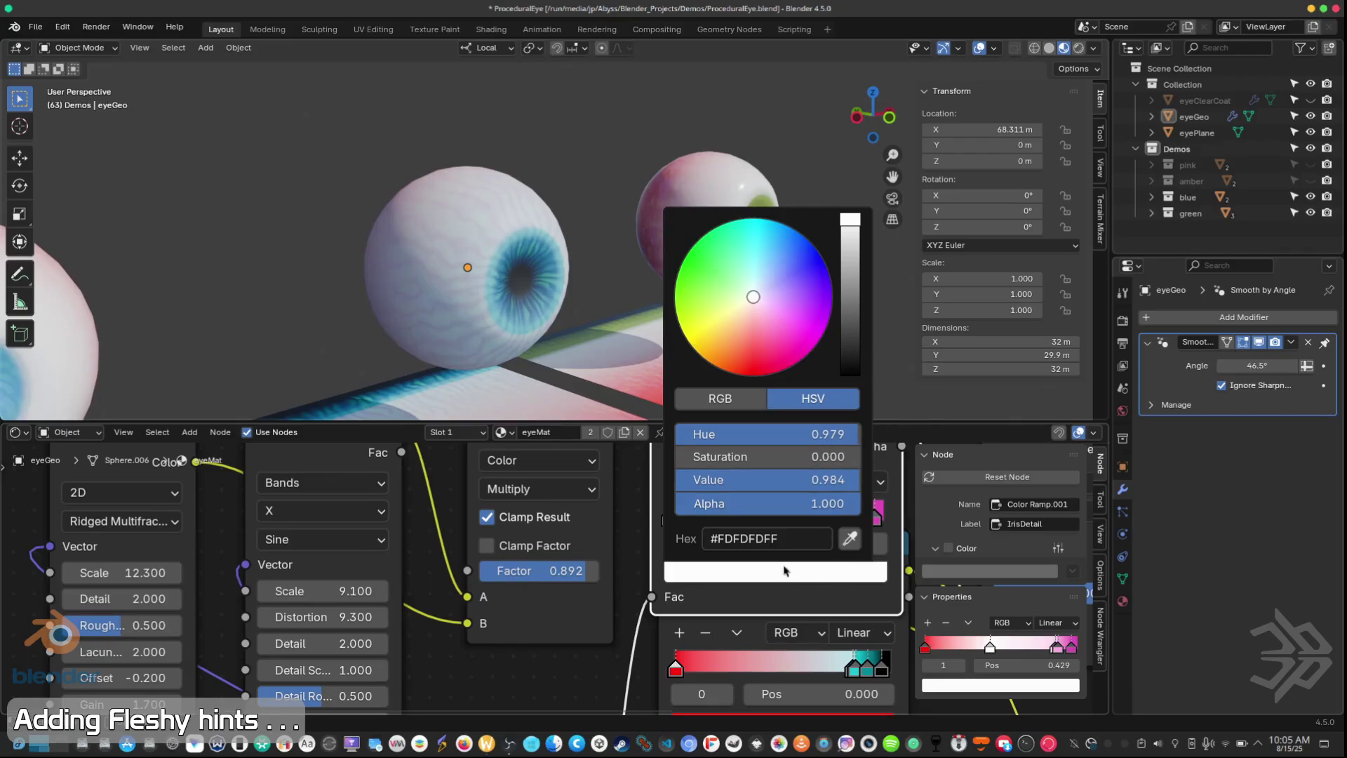
left_click_drag(818, 480, 835, 480)
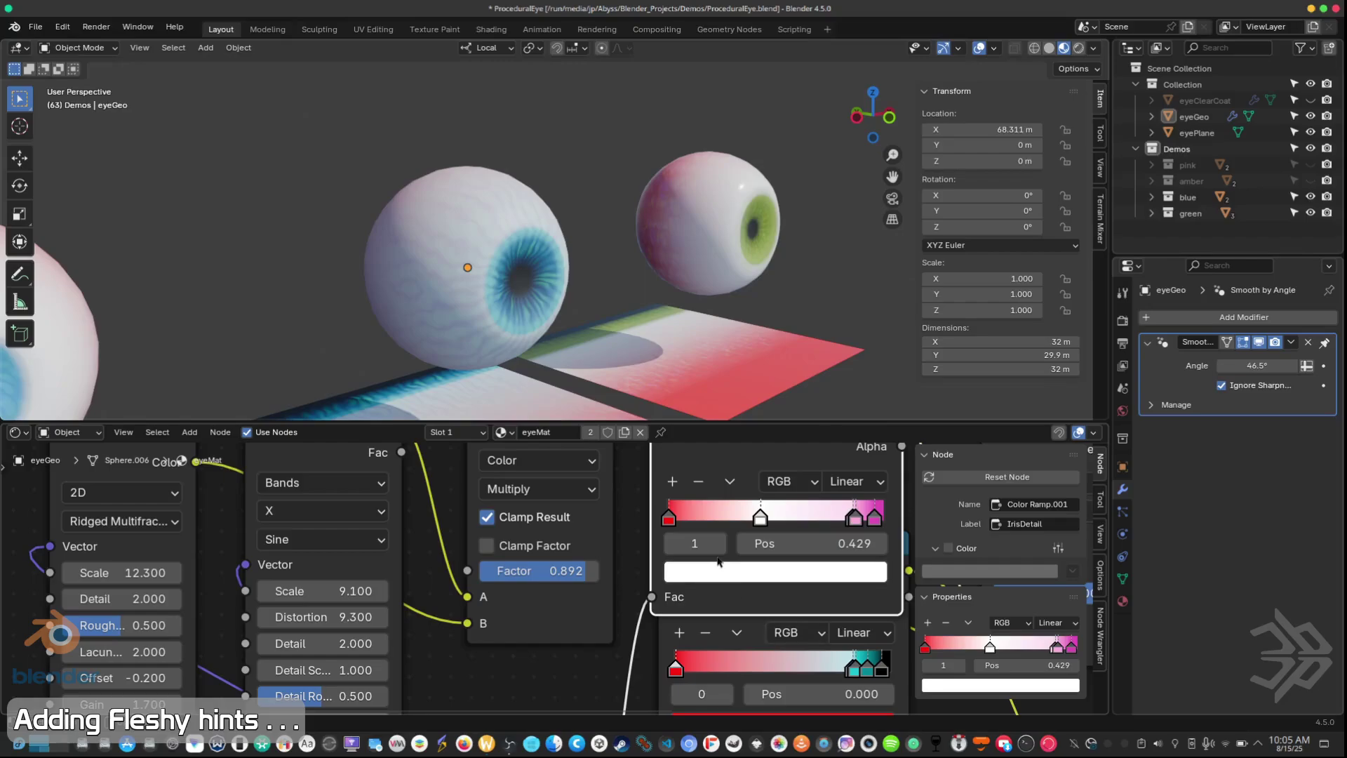
left_click_drag(772, 529, 862, 531)
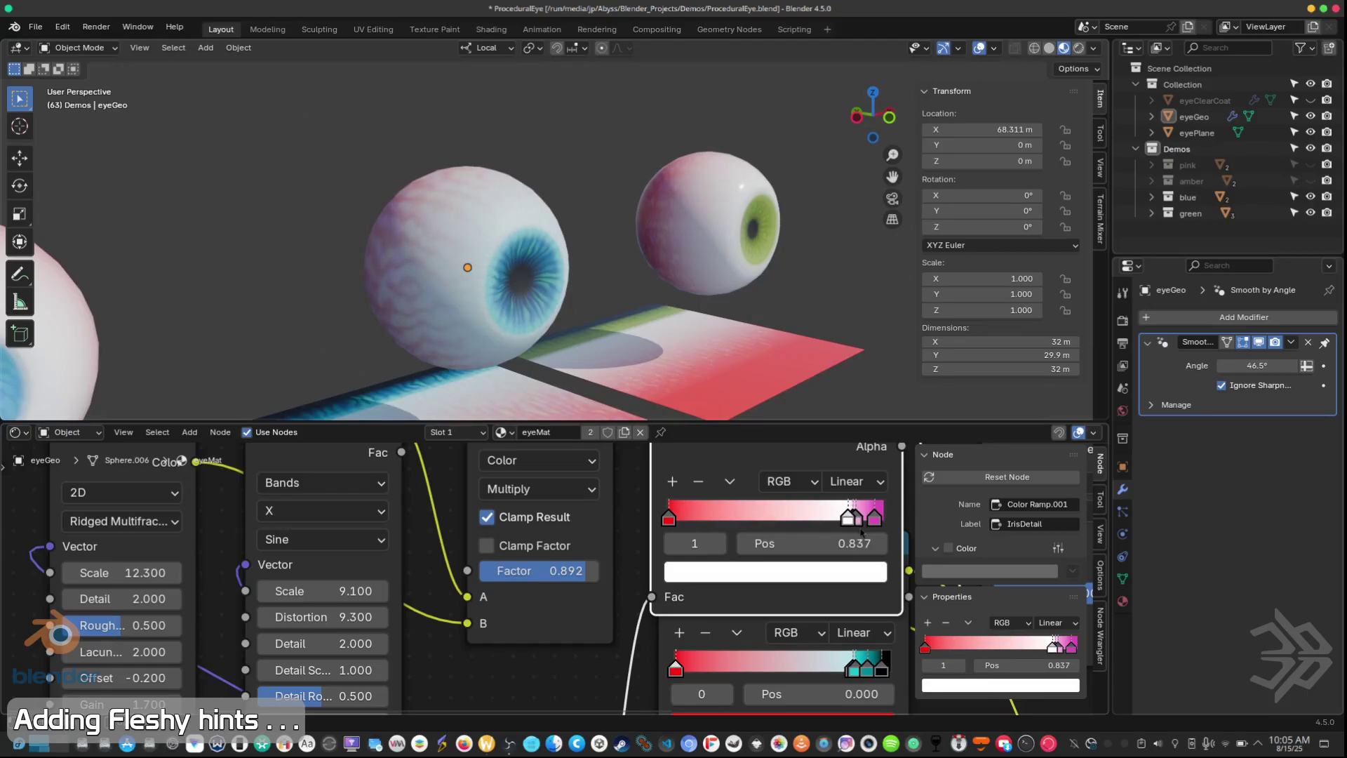
- Insert a stop between the red and white stops of the IrisDetail ramp, and set its saturation to 0 for white
scroll(511, 281, "up", 6)
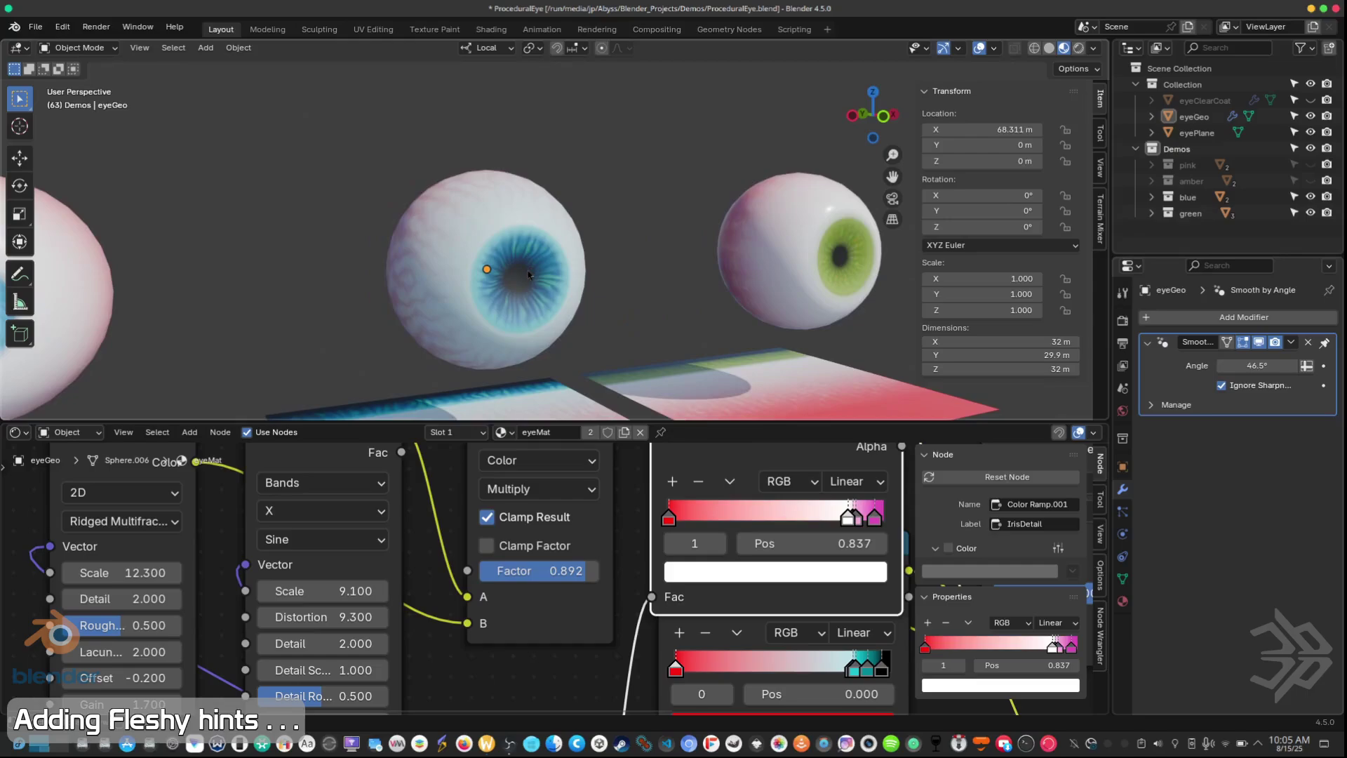
middle_click_drag(511, 281, 616, 400)
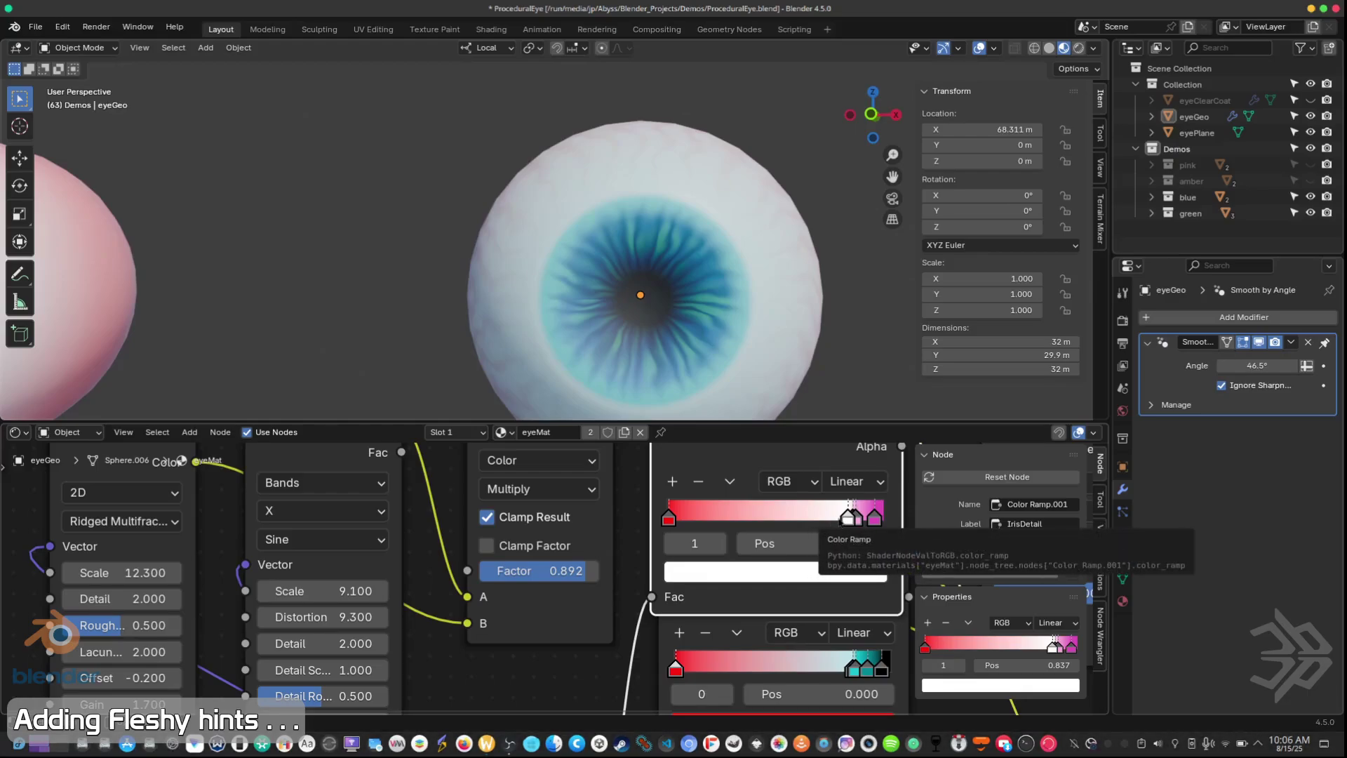
middle_click_drag(670, 292, 560, 291)
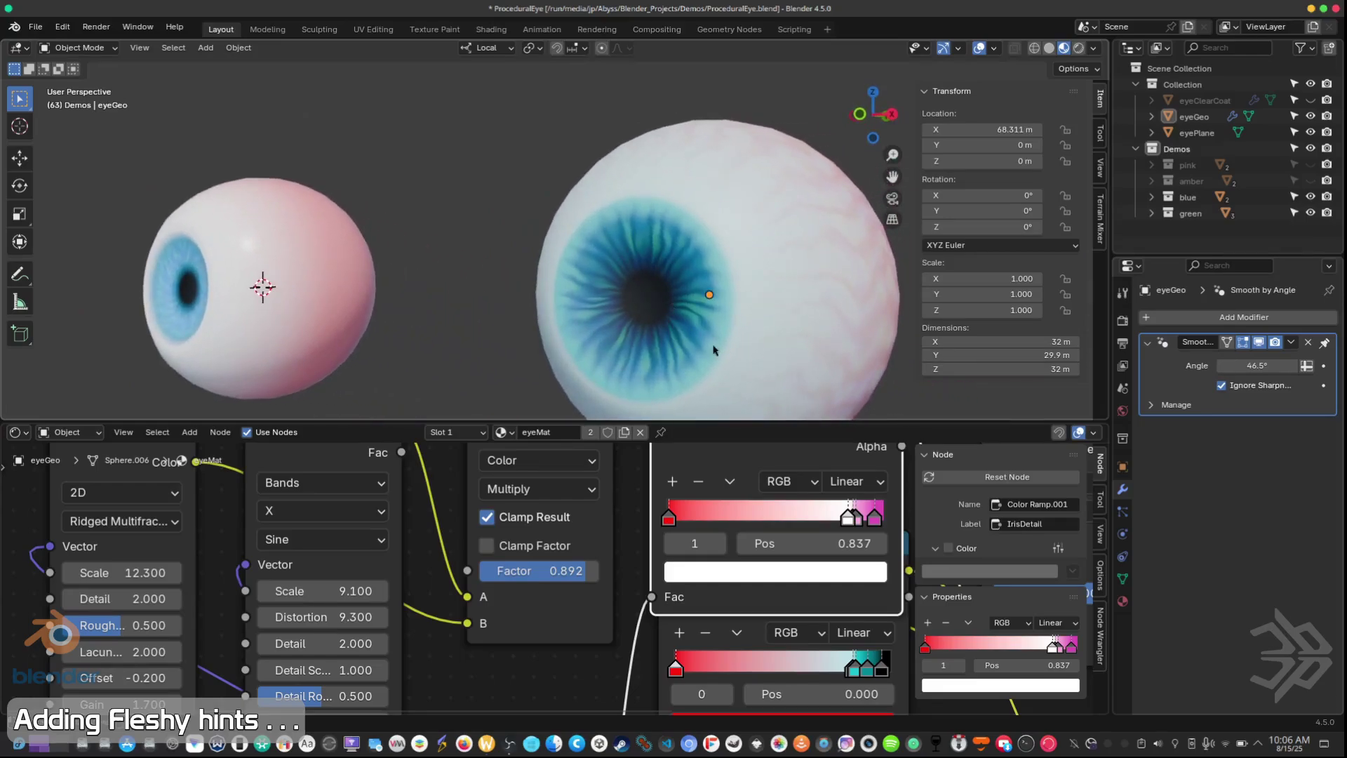
left_click(677, 481)
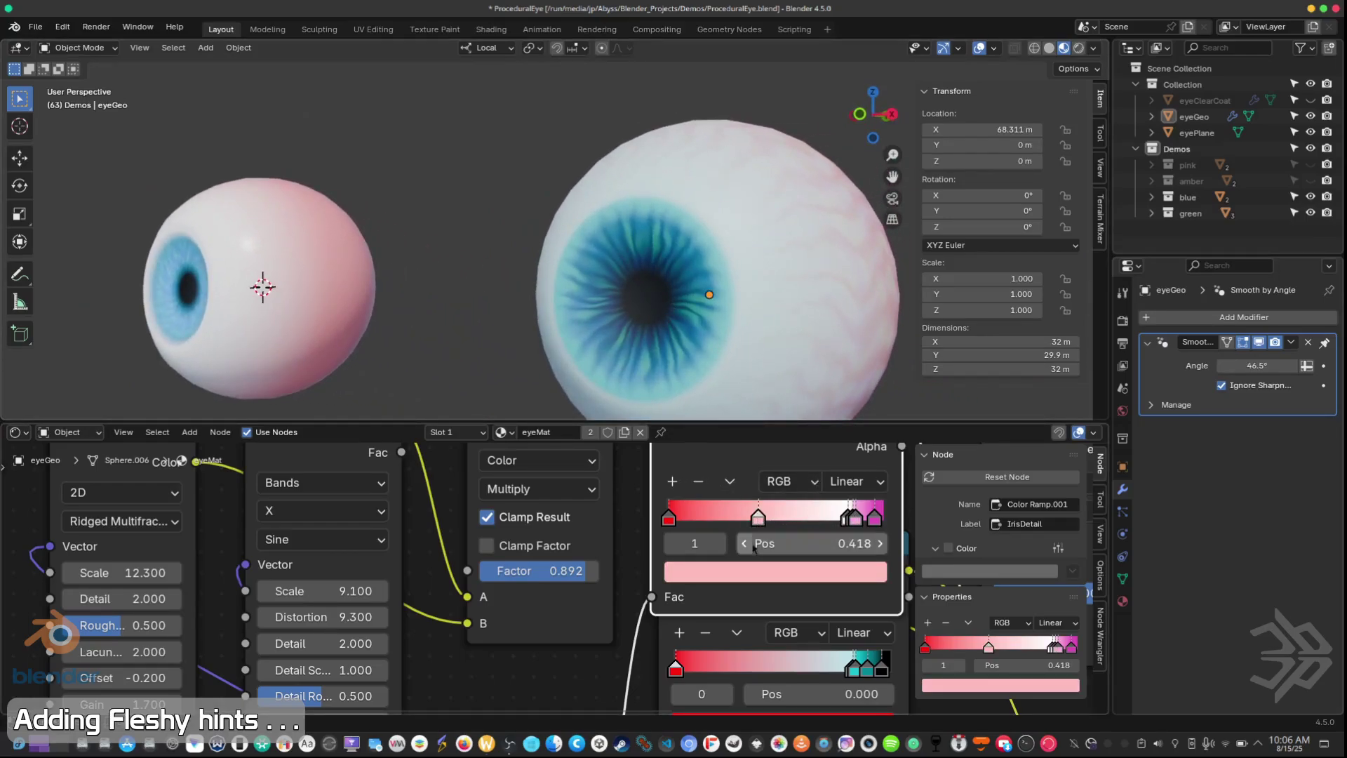
left_click(730, 574)
left_click_drag(772, 480, 860, 480)
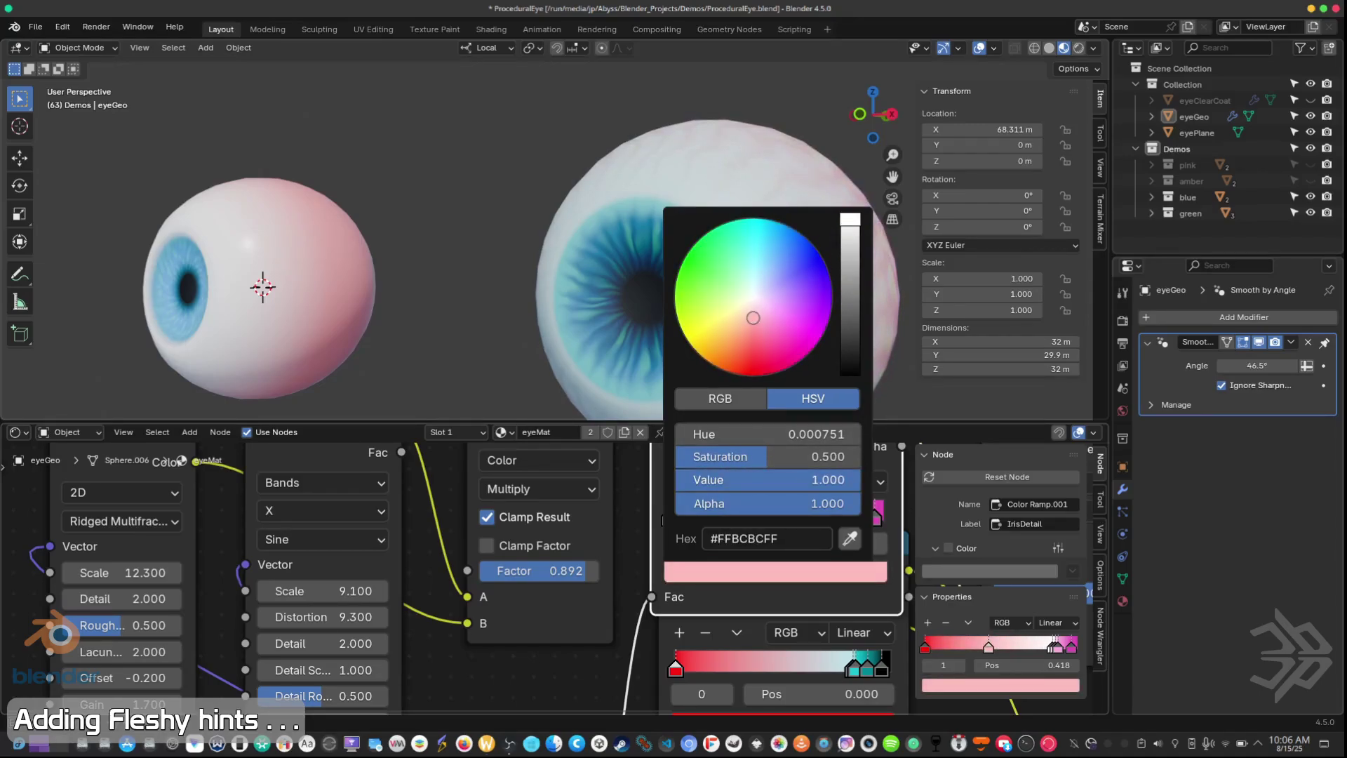
left_click_drag(781, 456, 677, 457)
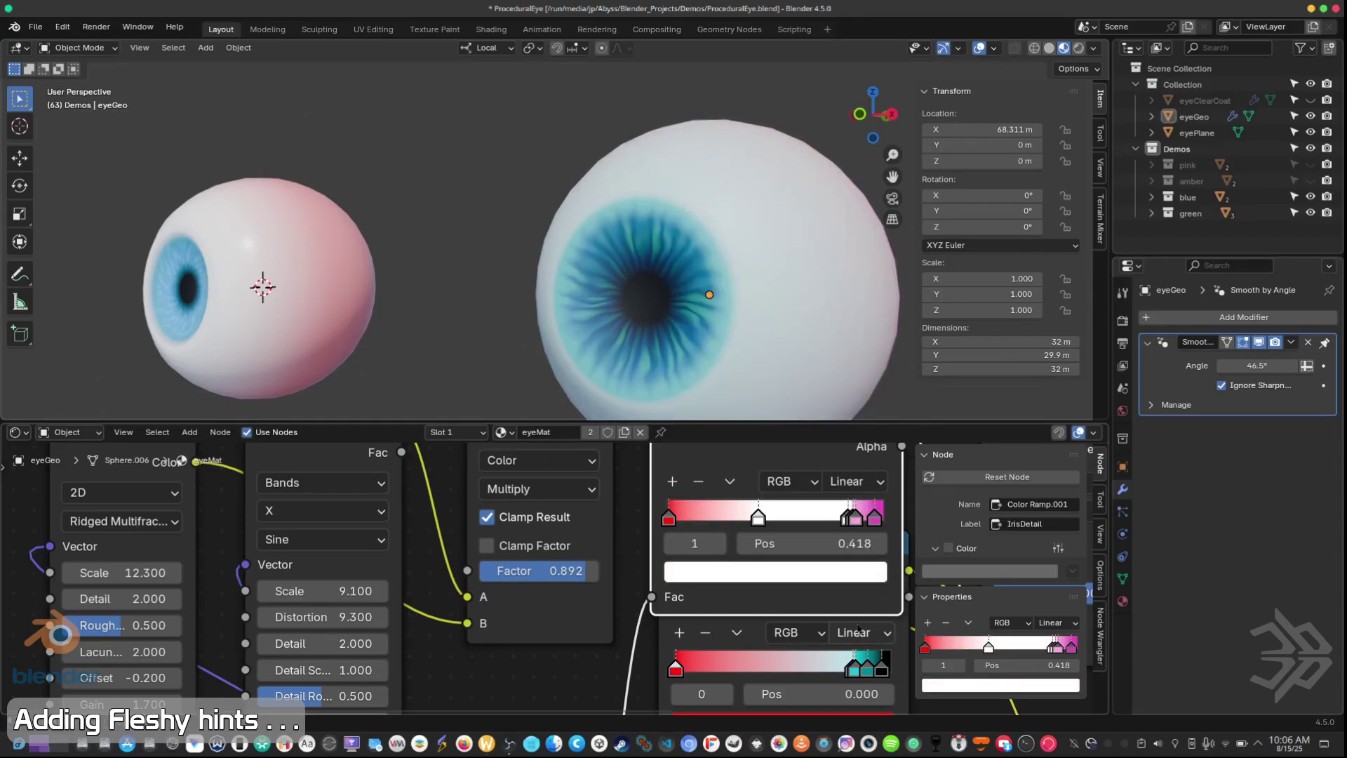
- Move the new white stop of the IrisDetail ramp to position 0.625 while checking the eyeball's veined side
mouse_move(787, 533)
left_mouse_down()
mouse_move(764, 536)
mouse_move(787, 535)
left_mouse_up()
middle_click_drag(649, 335, 996, 381)
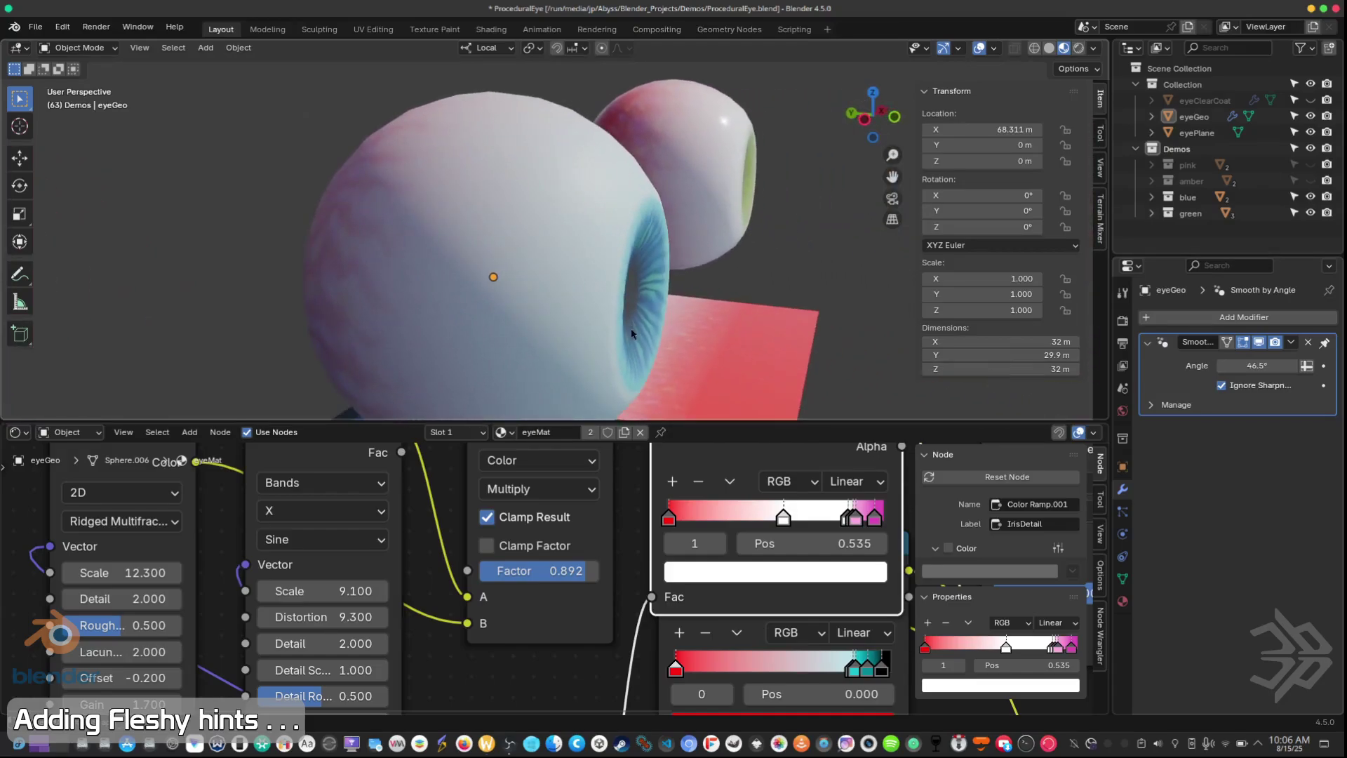
left_click_drag(784, 519, 804, 522)
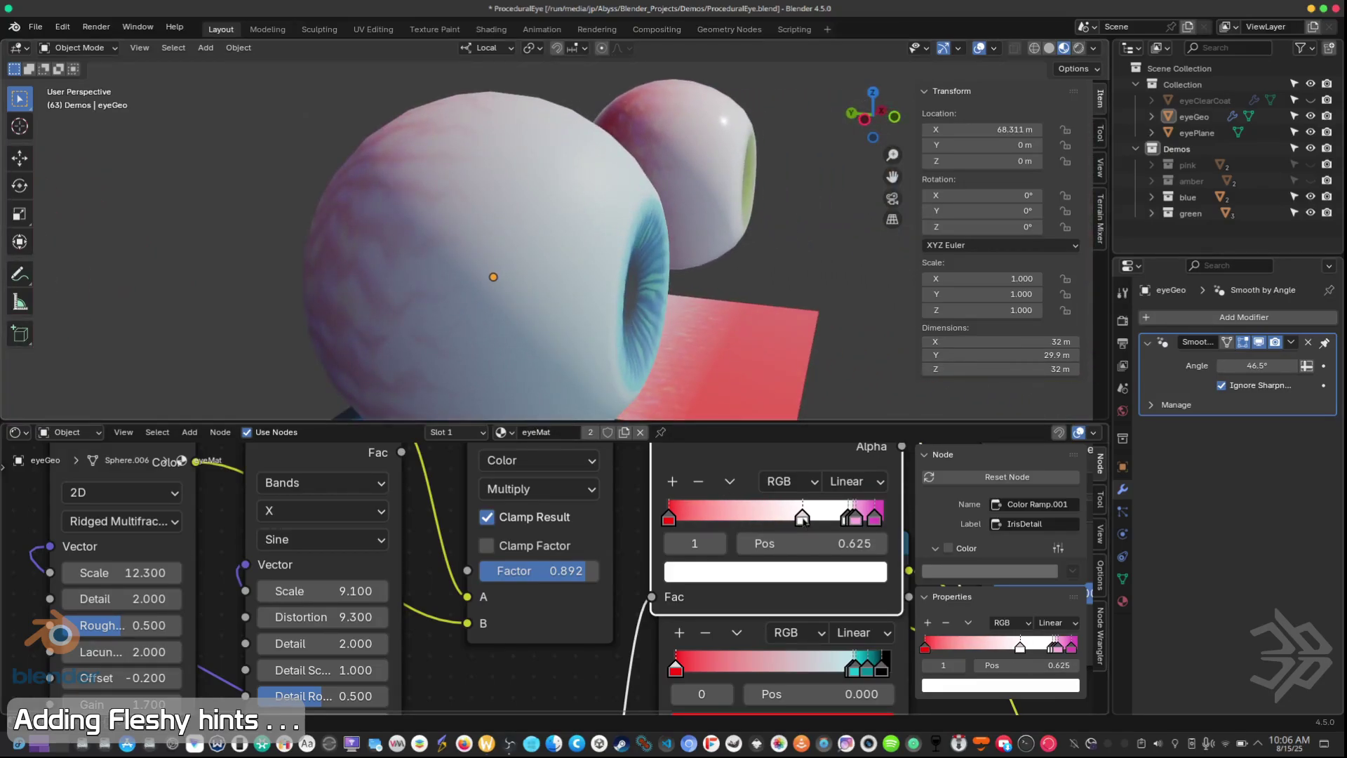
- Shift the IrisDetail ramp's red stop to position 0.345 and its neighbouring white stop to 0.728
scroll(690, 229, "down", 6)
middle_click_drag(690, 230, 506, 222)
left_click_drag(807, 519, 820, 519)
mouse_move(668, 518)
left_mouse_down()
mouse_move(759, 524)
mouse_move(744, 526)
left_mouse_up()
middle_click_drag(589, 247, 477, 275)
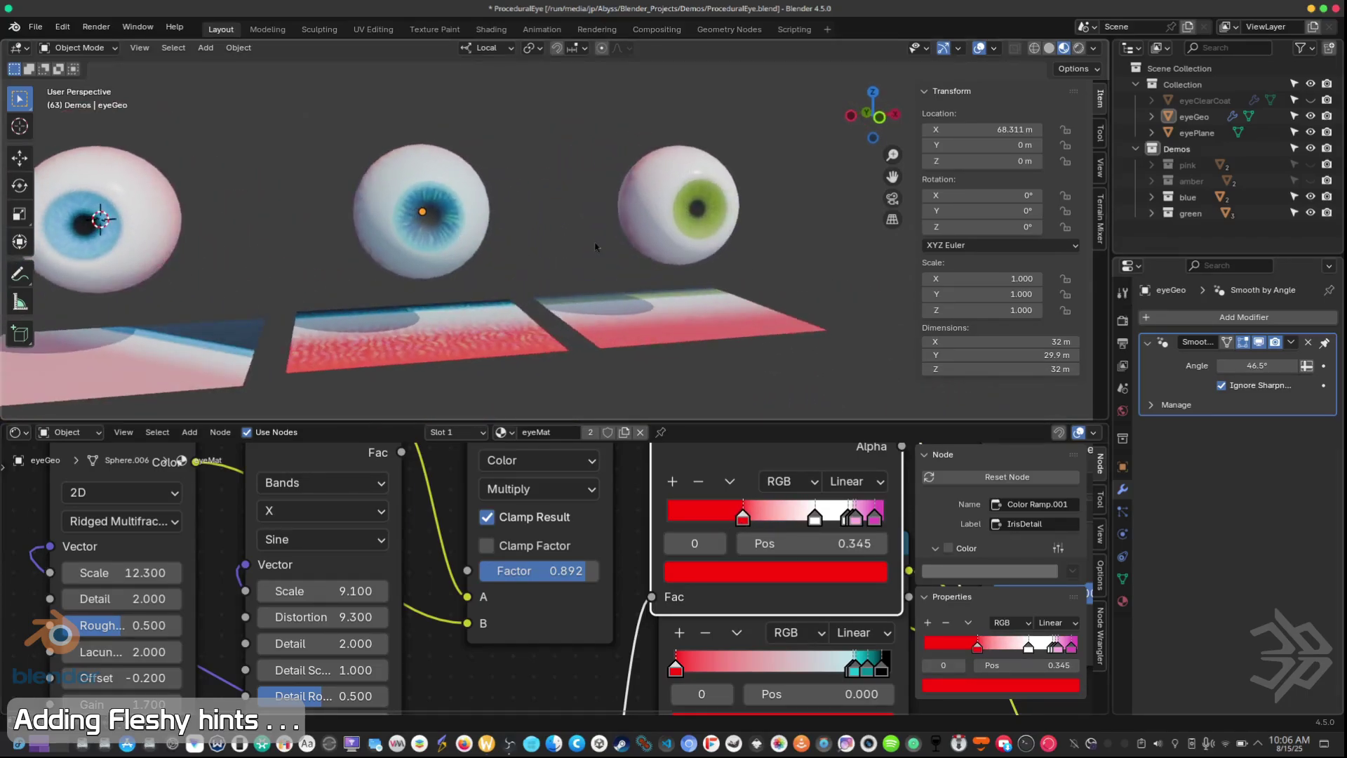
left_click_drag(815, 525, 826, 524)
middle_click_drag(491, 245, 503, 218)
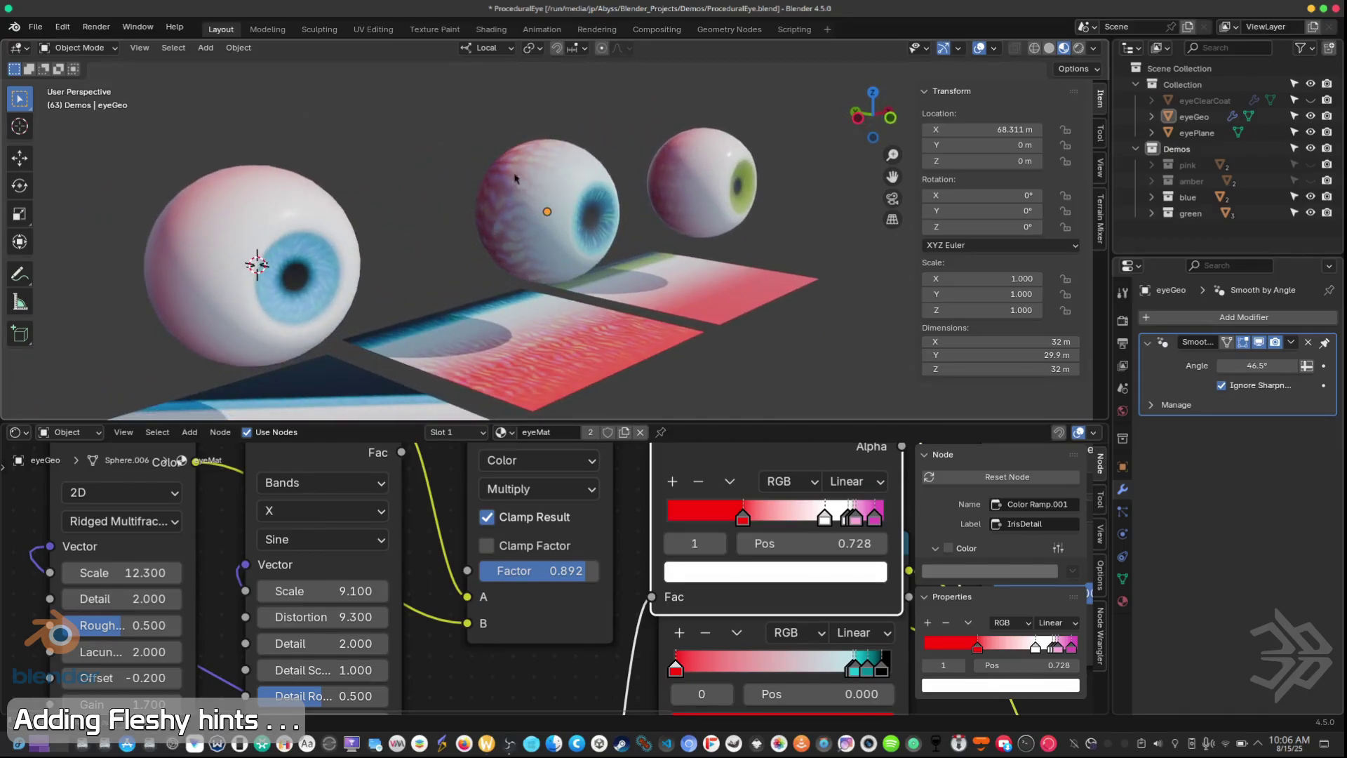
- Move the IrisDetail ramp's red stop to position 0.202 and compare the blue eye with its neighbours from several distances
middle_click_drag(487, 187, 482, 185)
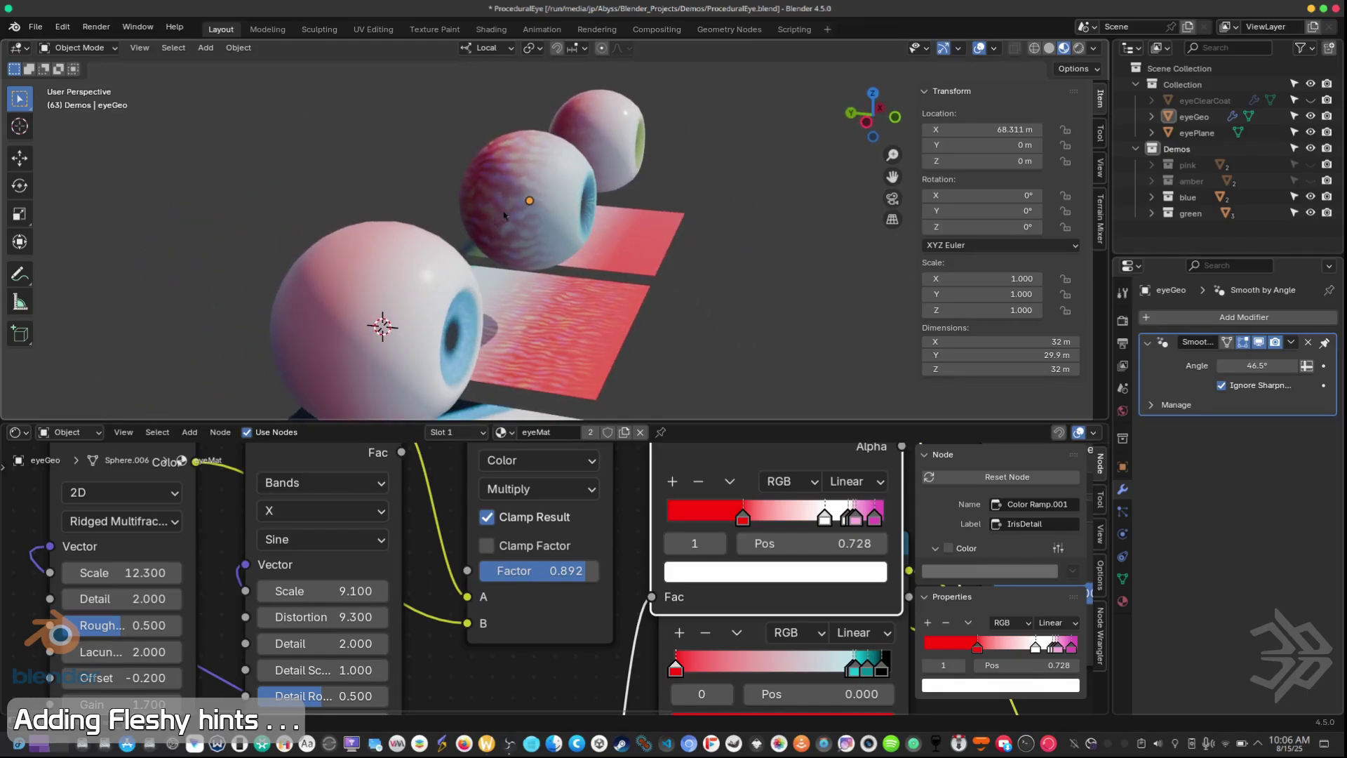
middle_click_drag(591, 289, 539, 264)
left_click_drag(742, 517, 711, 518)
middle_click_drag(686, 390, 680, 253)
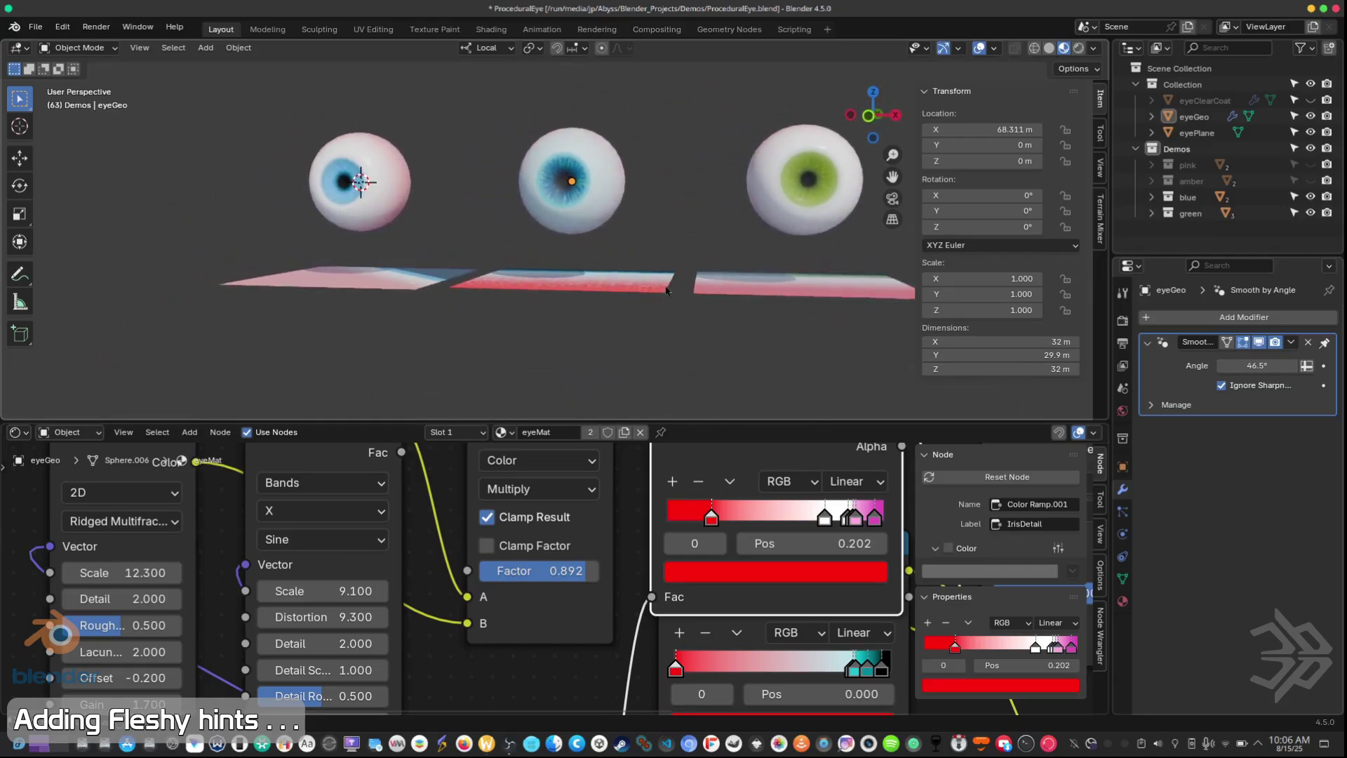
scroll(680, 253, "up", 3)
scroll(684, 302, "up", 2)
middle_click_drag(684, 302, 723, 218)
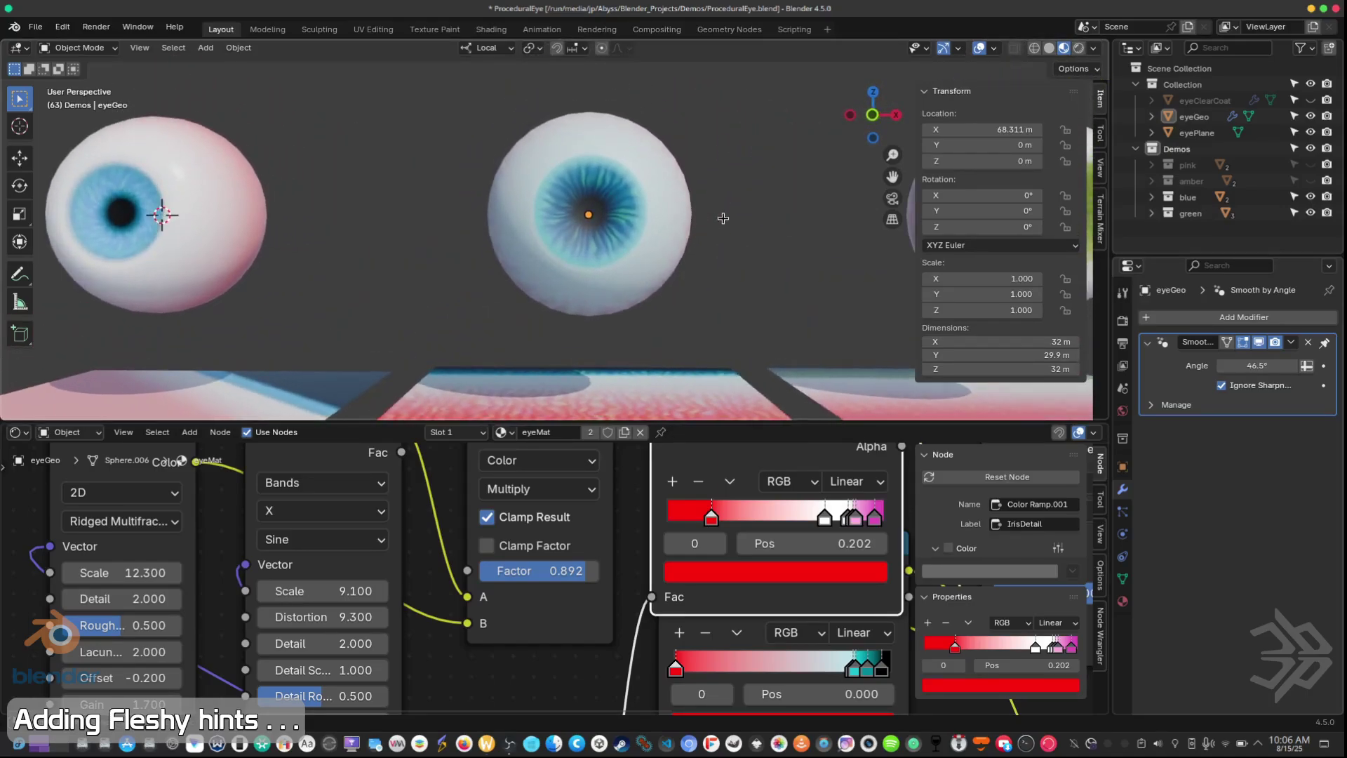
scroll(719, 247, "down", 3)
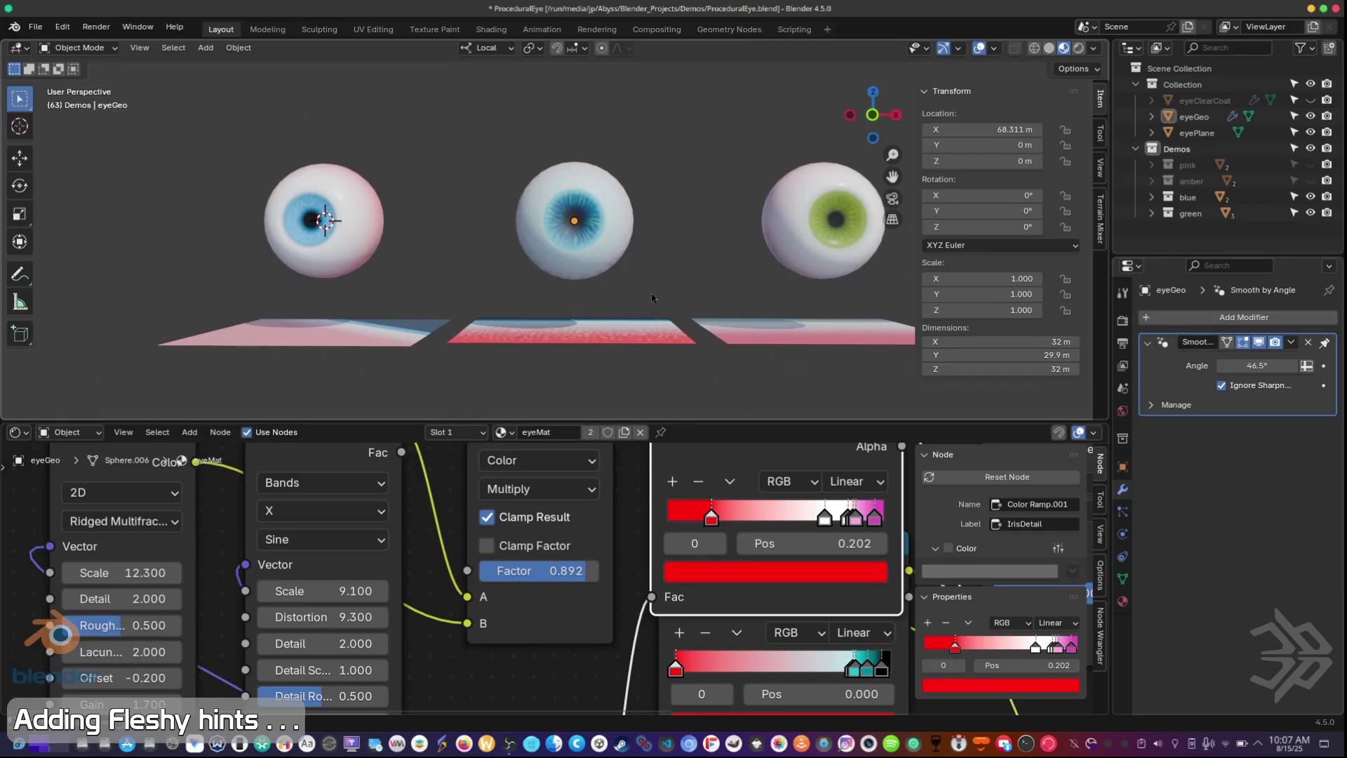
scroll(652, 303, "up", 3)
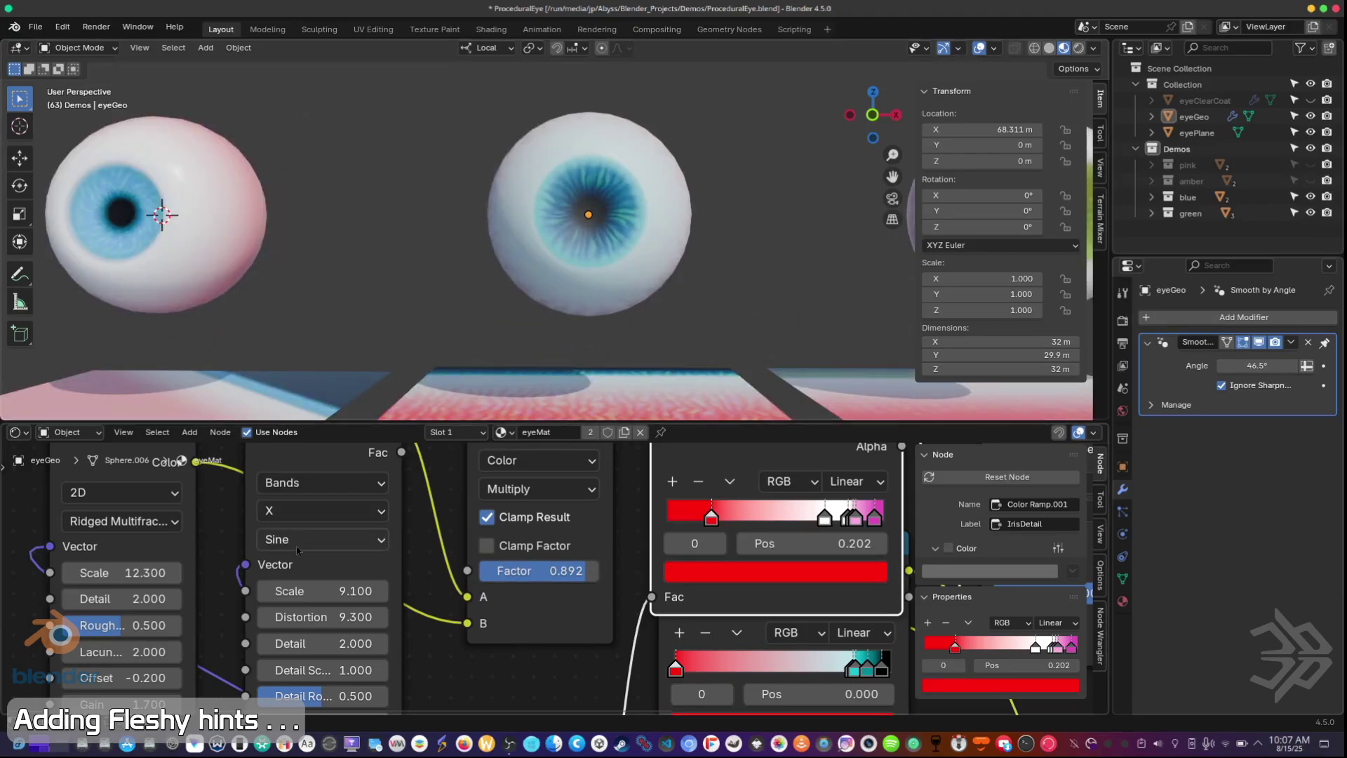
- Set the Wave Texture's Scale to 11.900 and compare the blue iris with the neighbouring green eye
left_click_drag(366, 585, 337, 590)
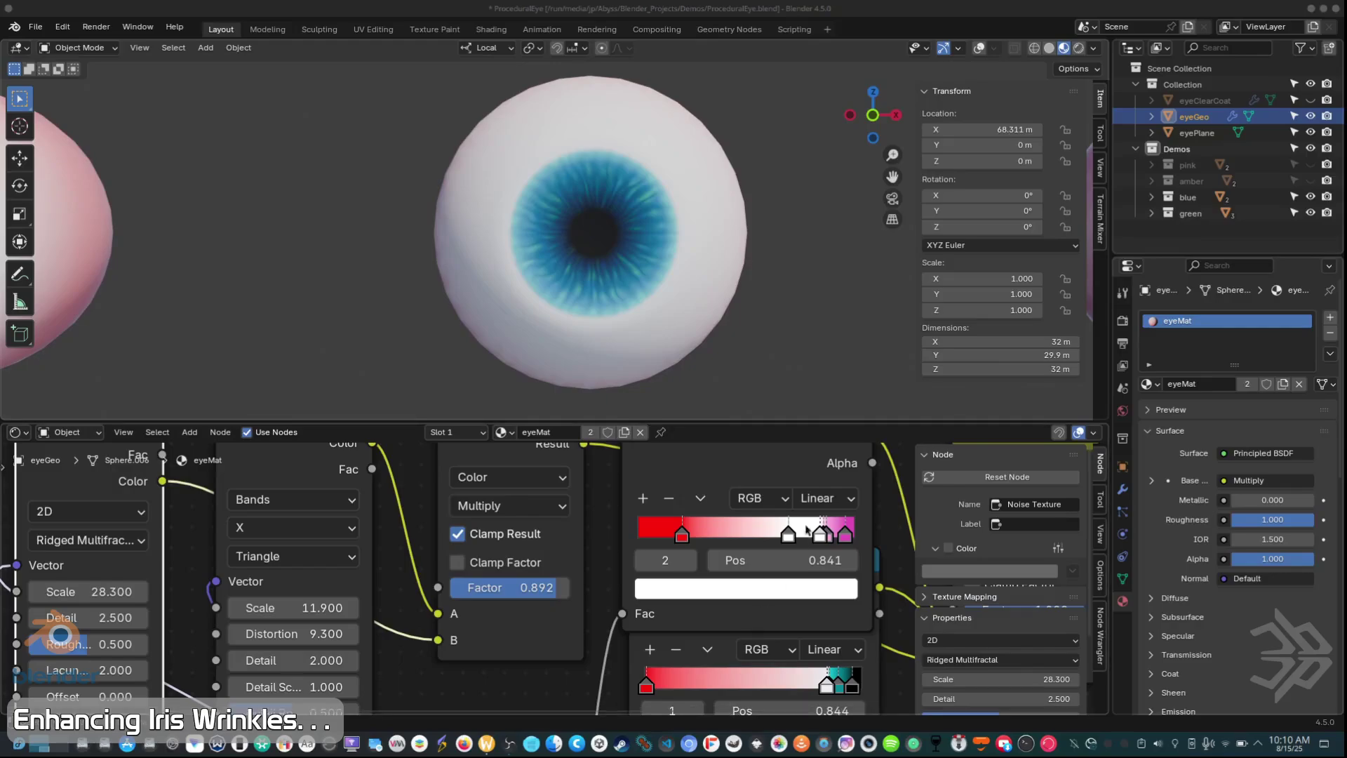
middle_click_drag(627, 323, 415, 282)
scroll(631, 310, "down", 3)
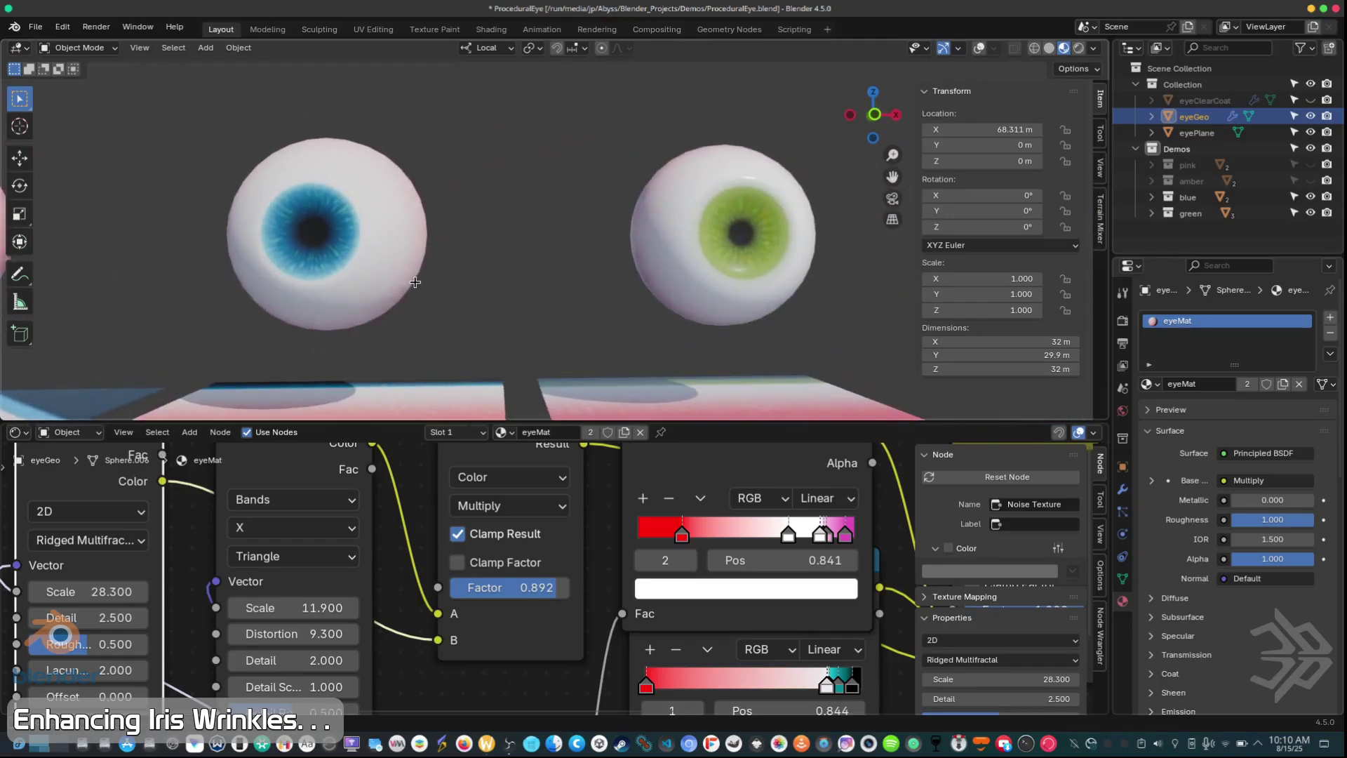
- Try the Saw and Sine wave profiles on the Wave Texture against the blue iris, and restore Triangle
middle_click_drag(259, 244, 503, 293, "shift")
scroll(477, 281, "up", 3)
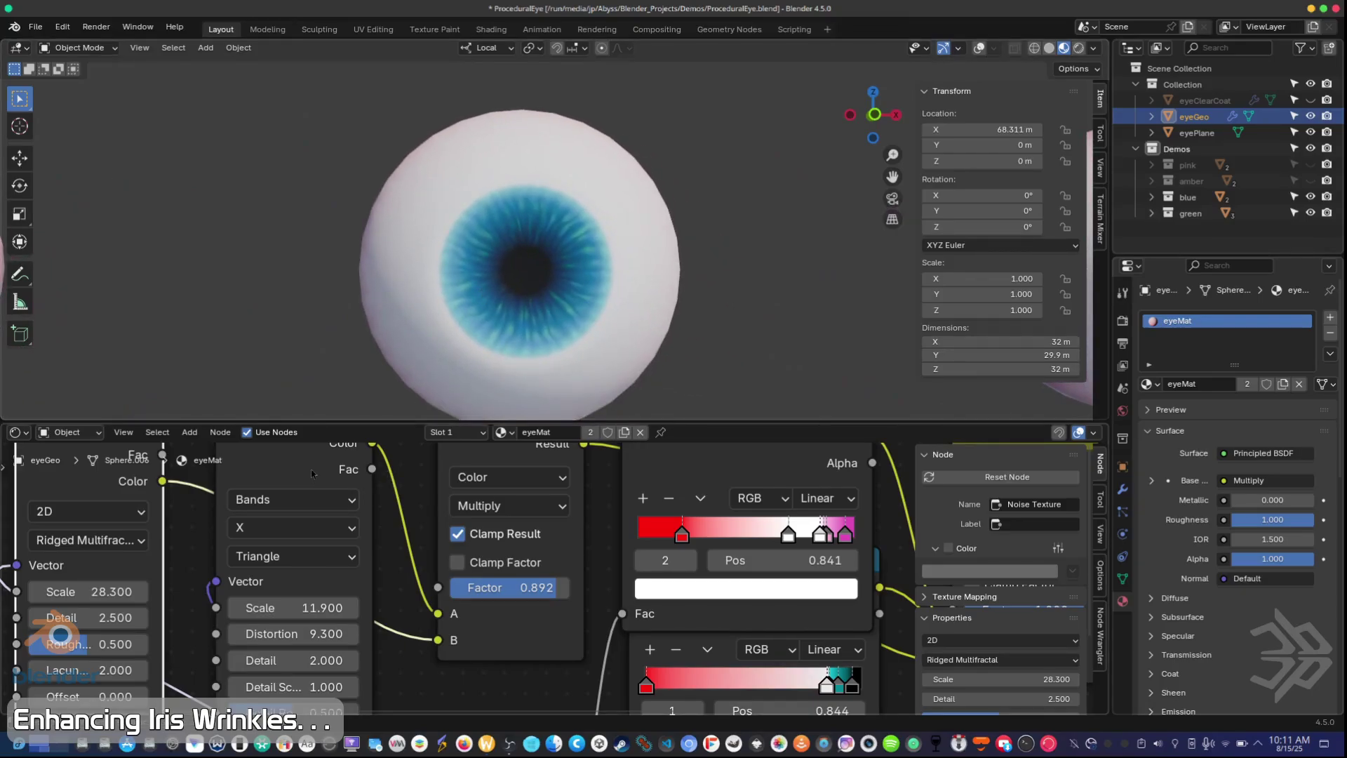
left_click(302, 559)
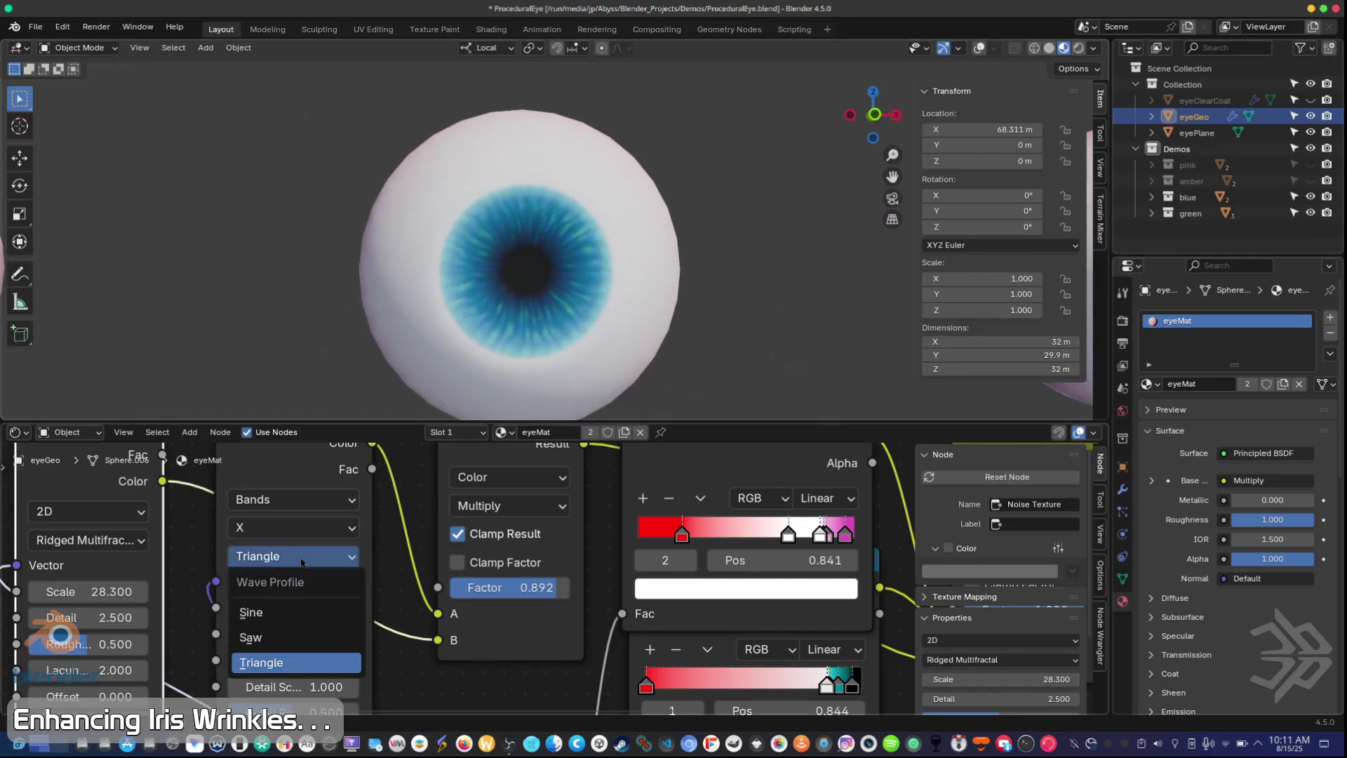
left_click(306, 635)
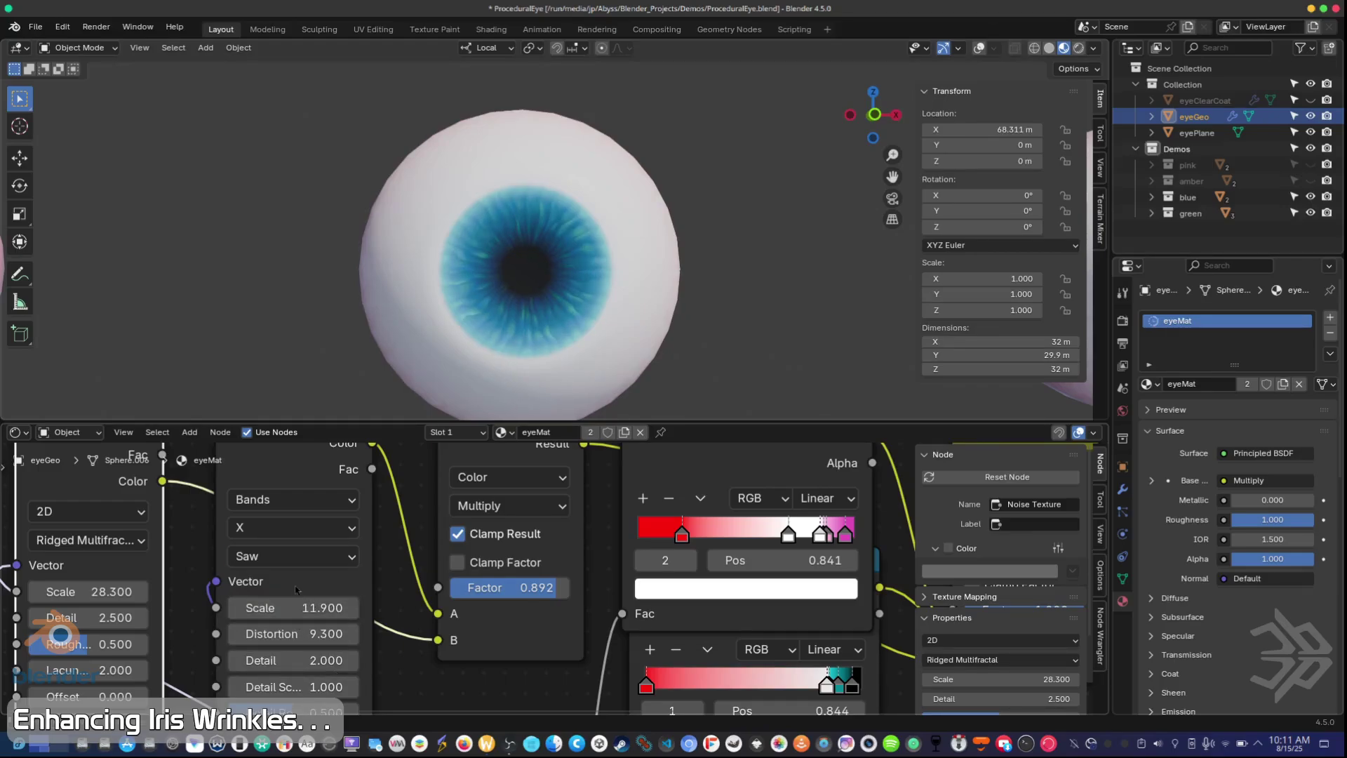
left_click(288, 559)
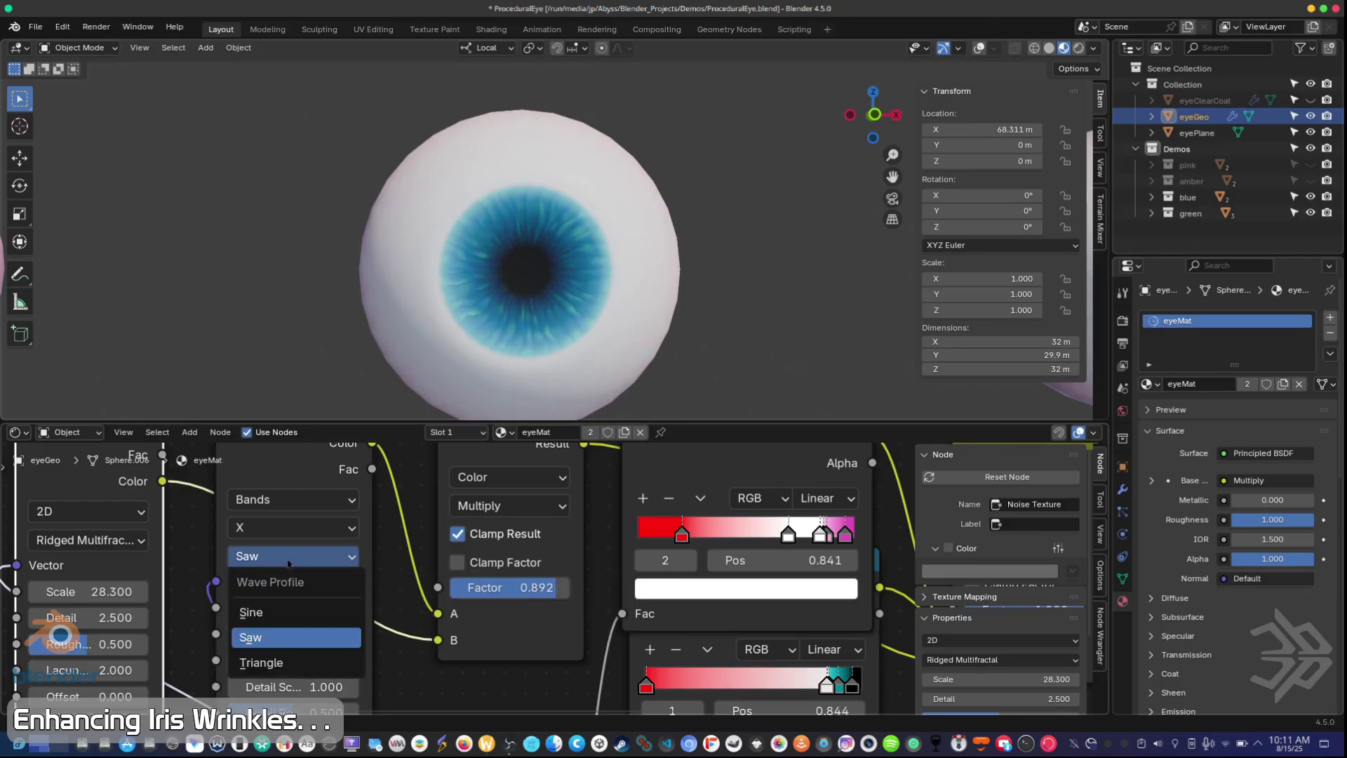
left_click(287, 613)
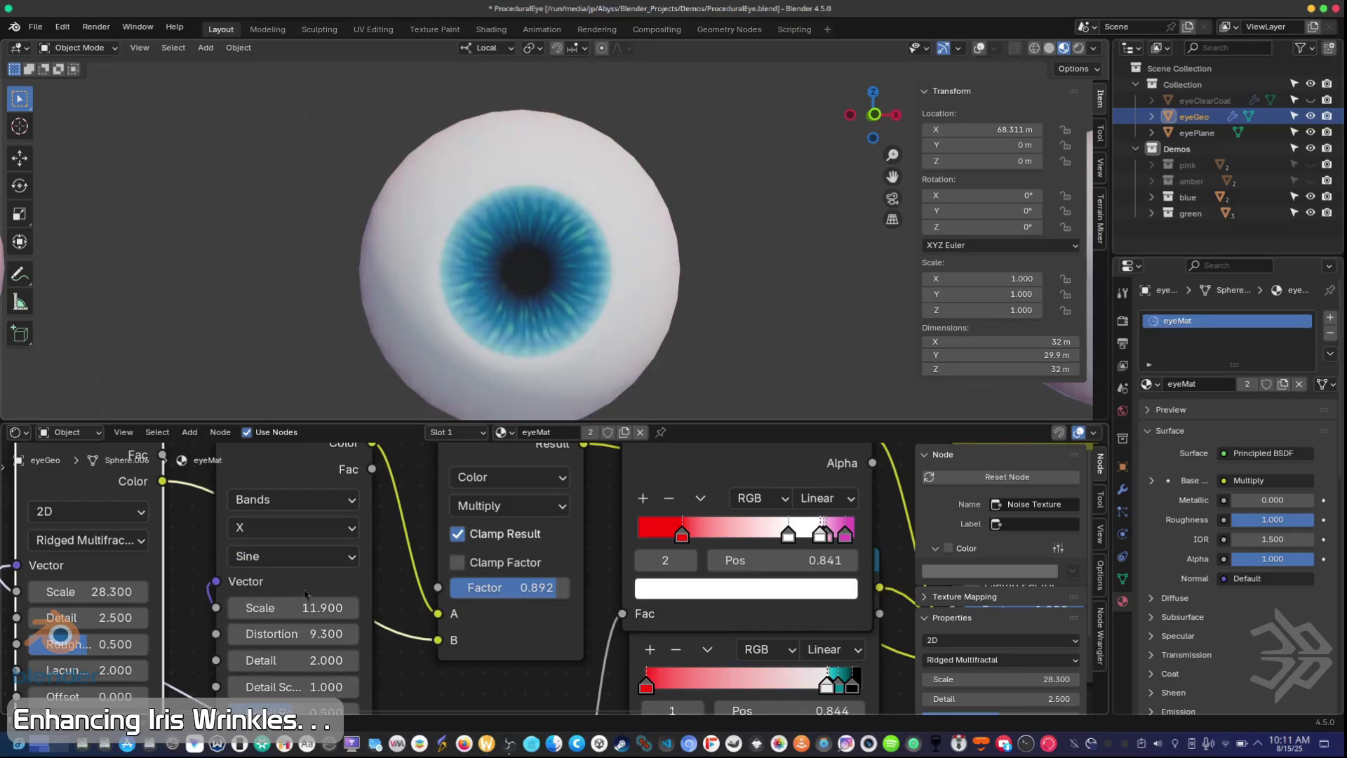
left_click(287, 556)
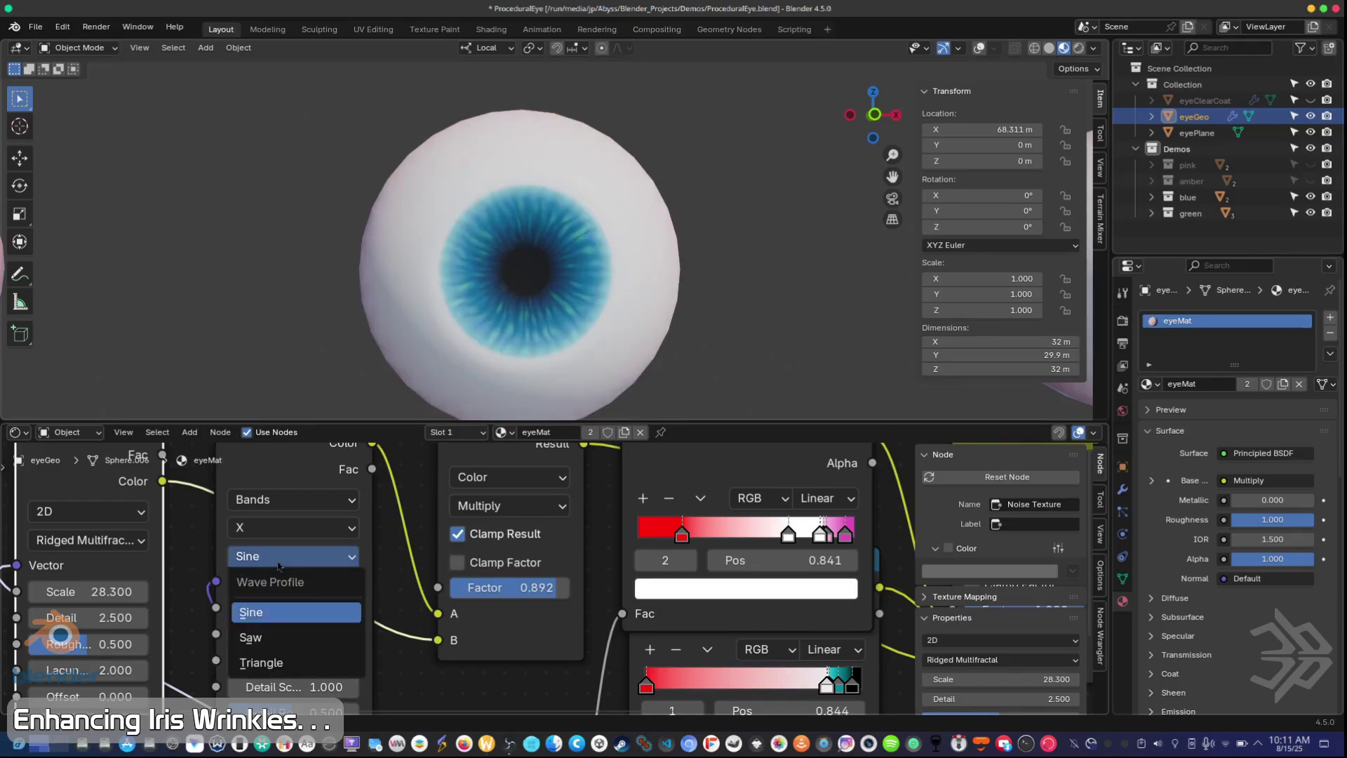
left_click(279, 662)
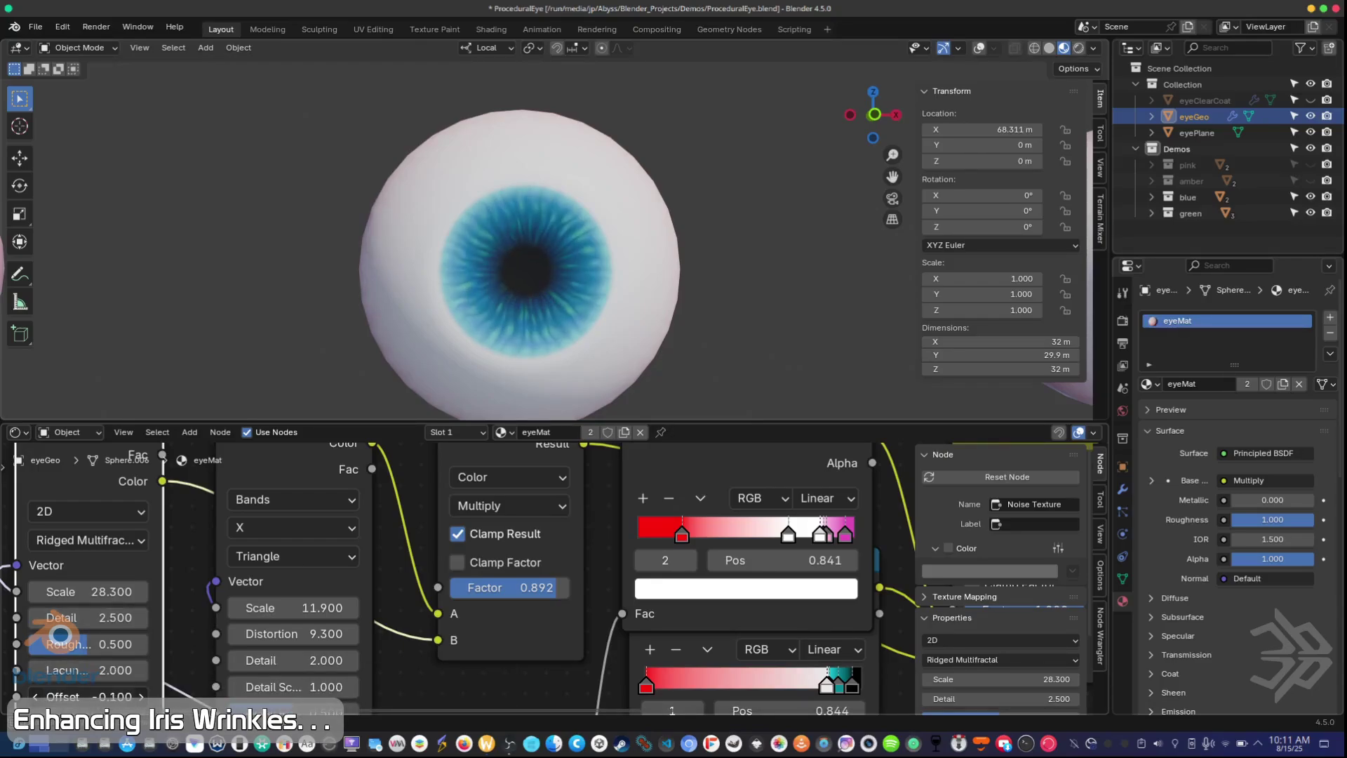
- Set the Ridged Multifractal Noise Texture's Offset to -0.100 and check the blue iris wrinkles from near and far
mouse_move(88, 697)
left_mouse_down()
mouse_move(101, 696)
mouse_move(88, 696)
left_mouse_up()
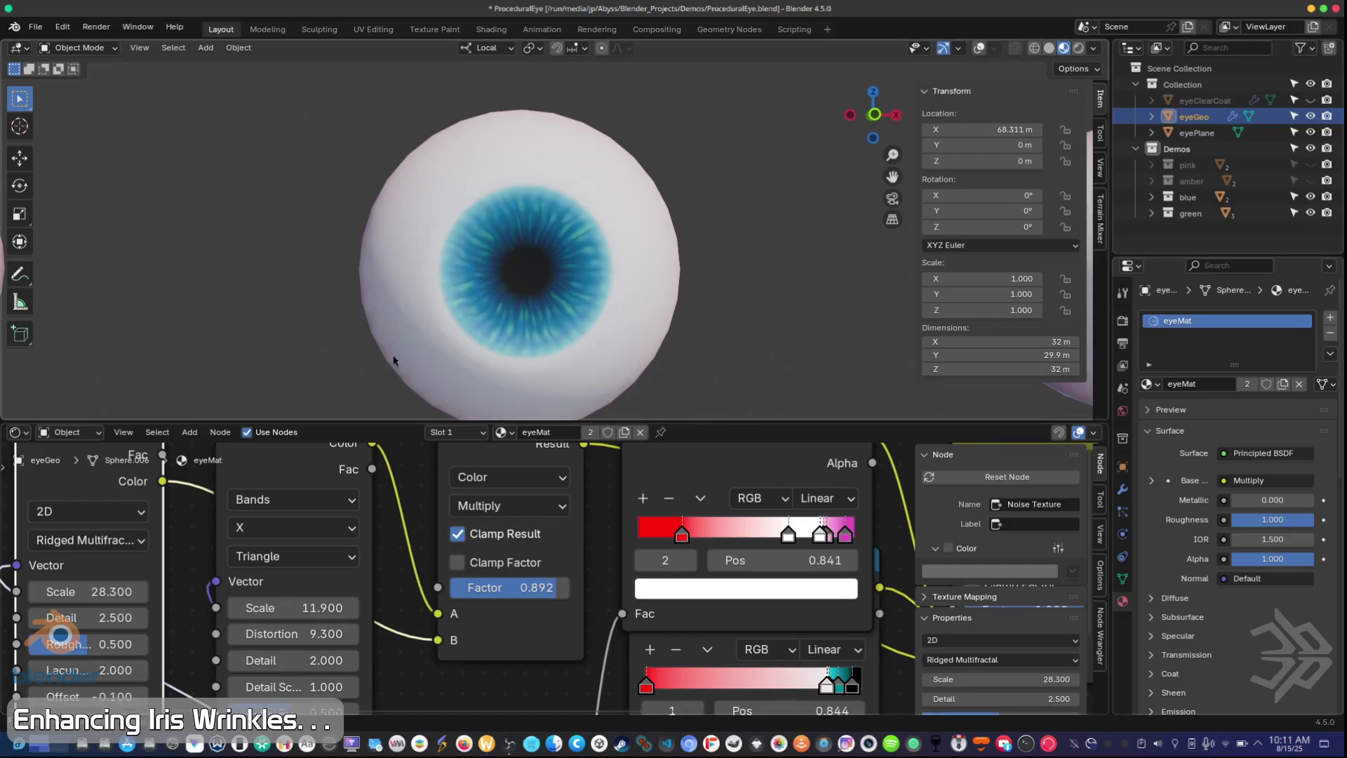
scroll(460, 294, "down", 3)
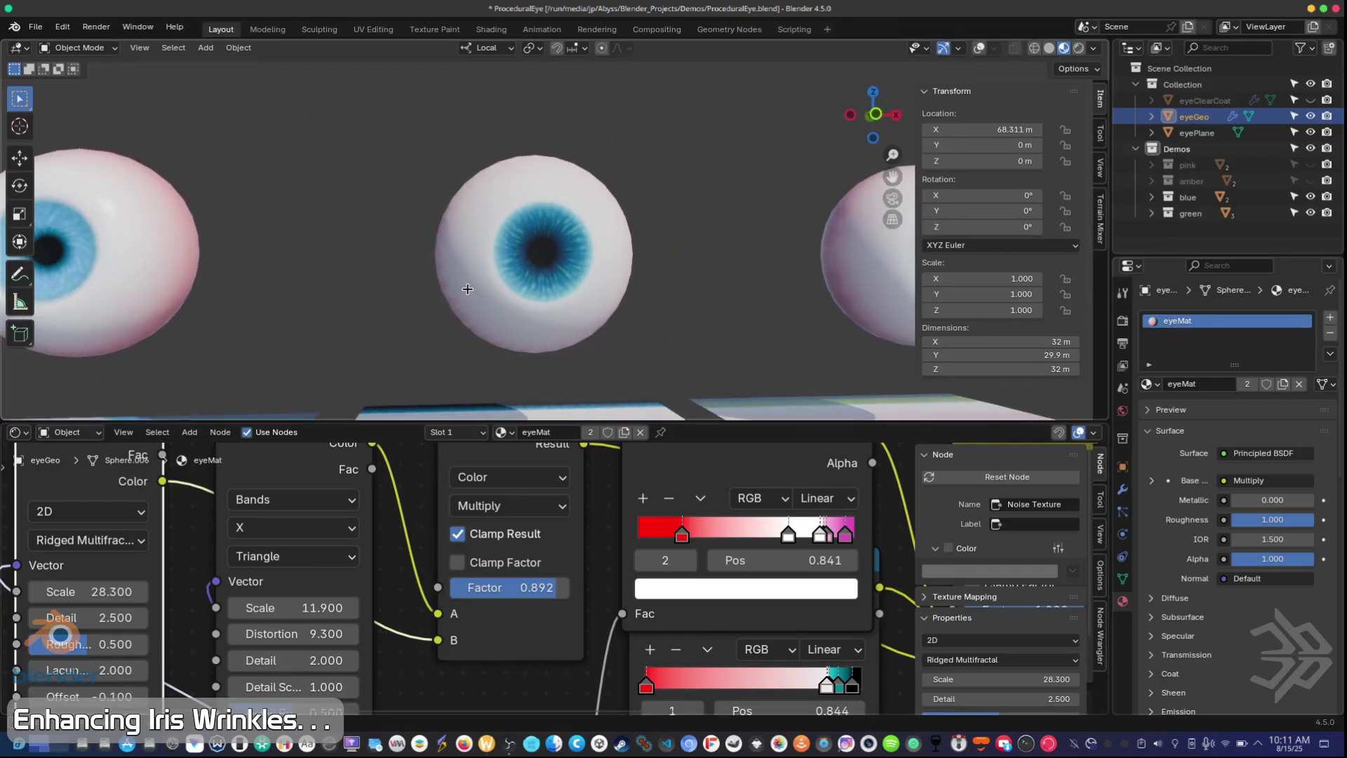
middle_click_drag(462, 298, 494, 319)
scroll(479, 273, "up", 3)
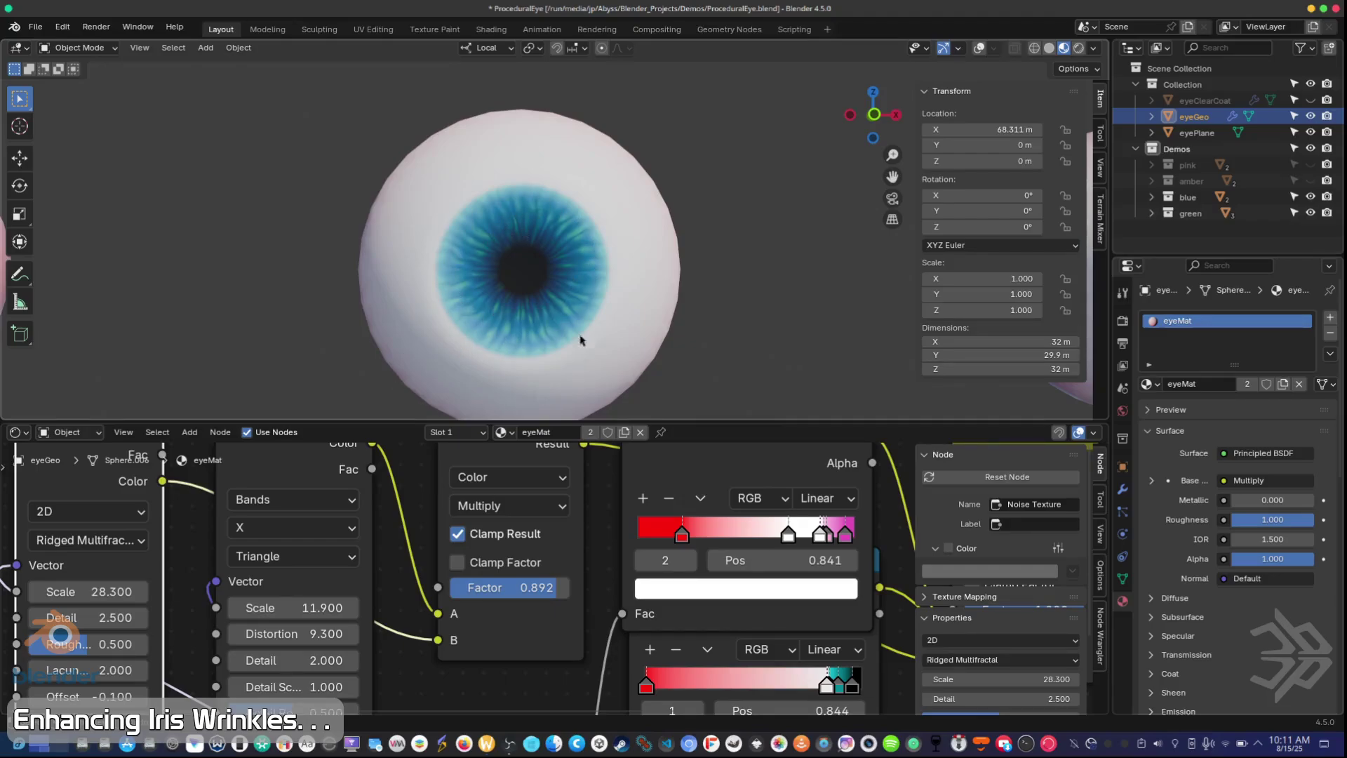
mouse_move(448, 304)
middle_mouse_down()
mouse_move(606, 321)
mouse_move(420, 325)
mouse_move(355, 309)
mouse_move(322, 325)
mouse_move(468, 315)
middle_mouse_up()
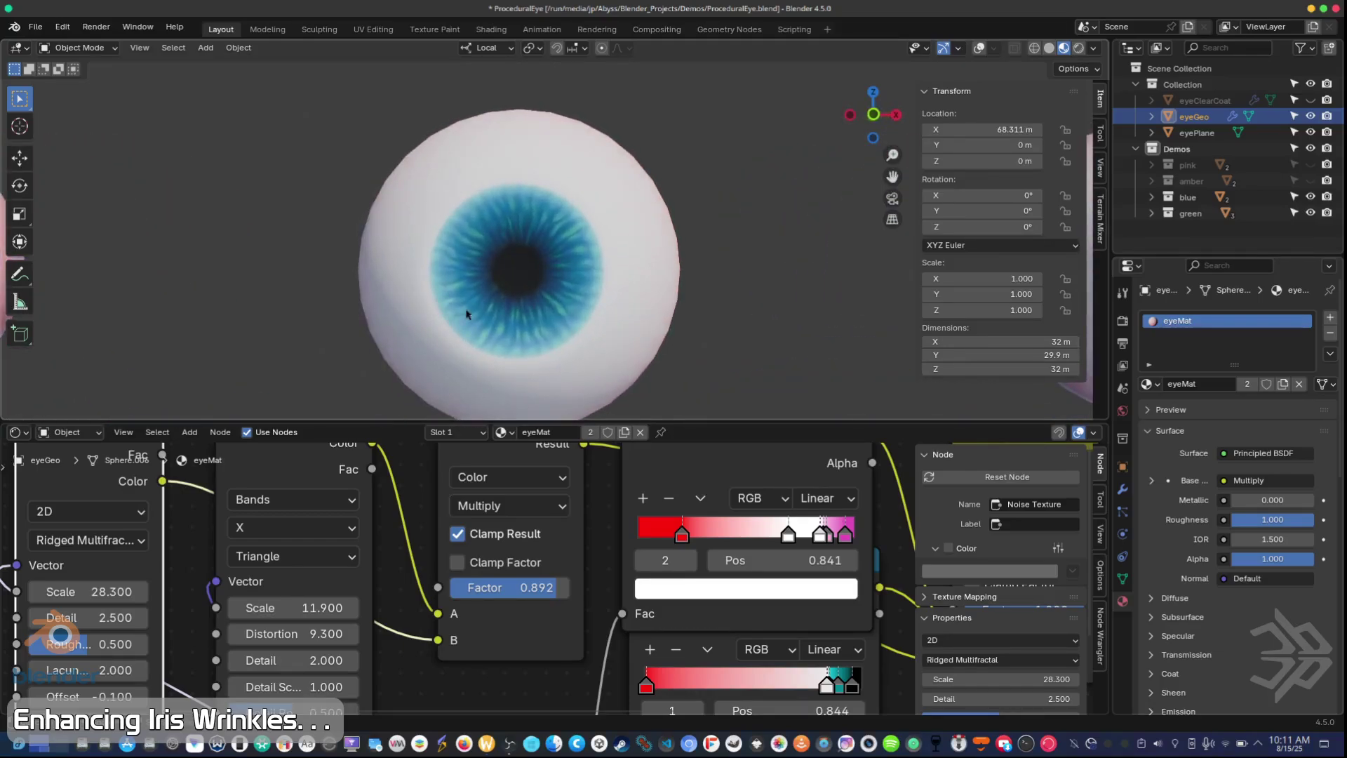
- Compare the iris fibres of the darker blue eye with those of the light blue demo eye at several distances
scroll(457, 306, "down", 3)
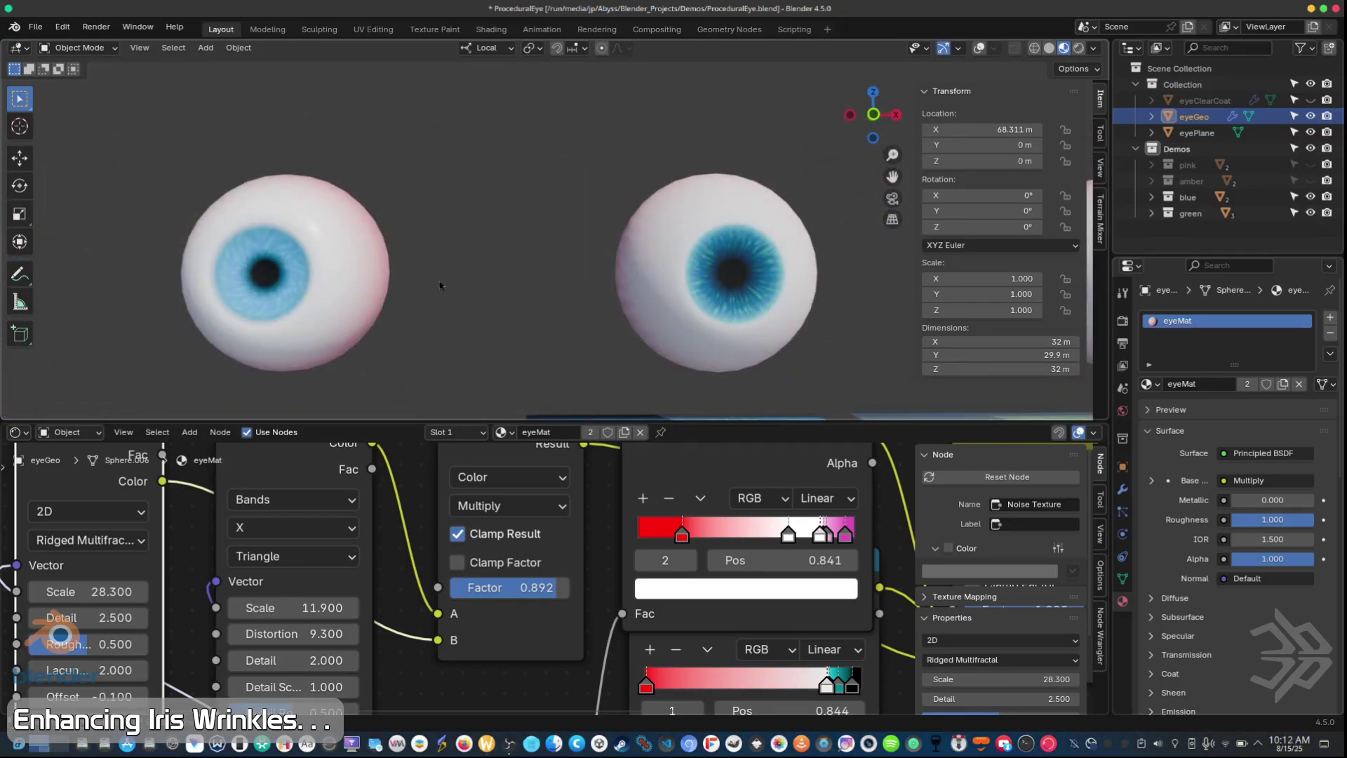
mouse_move(439, 286)
middle_mouse_down()
mouse_move(532, 262)
mouse_move(476, 278)
middle_mouse_up()
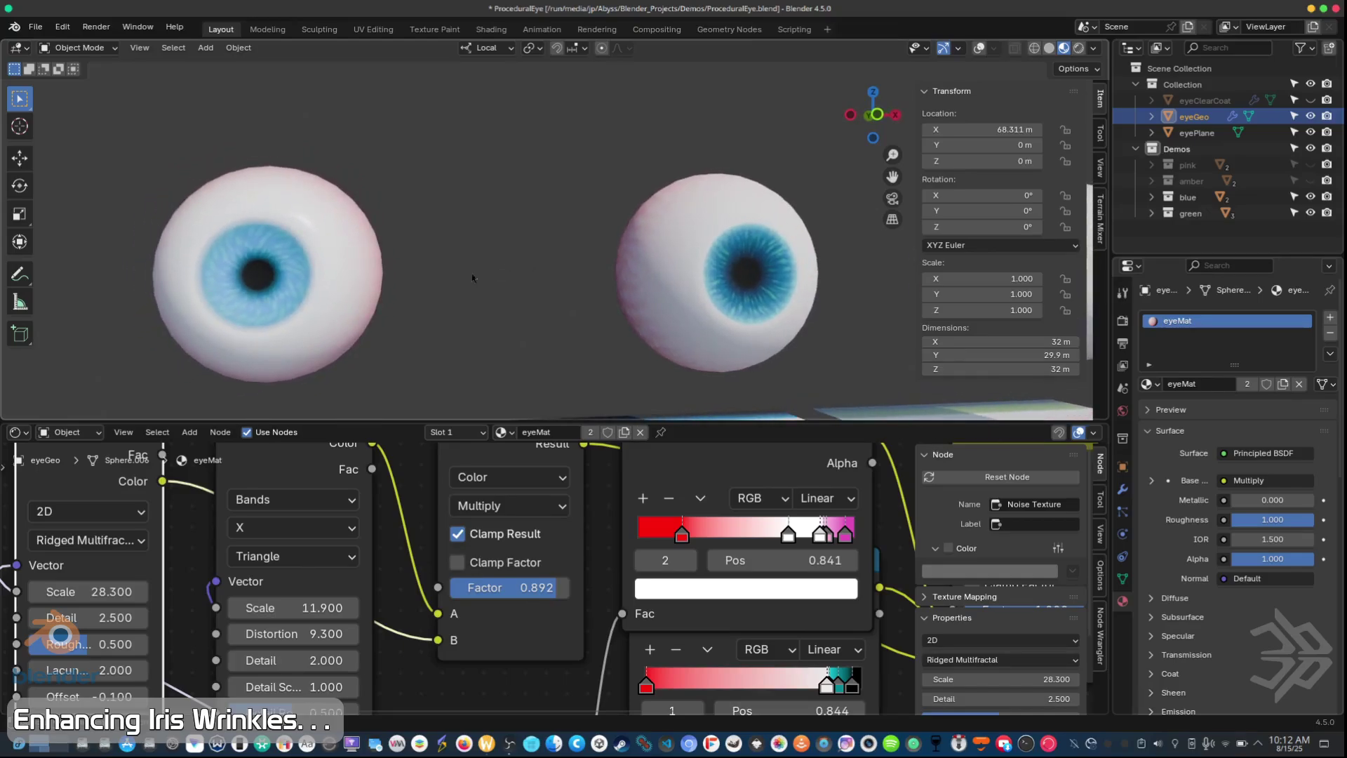
scroll(451, 280, "up", 5)
scroll(349, 287, "up", 2)
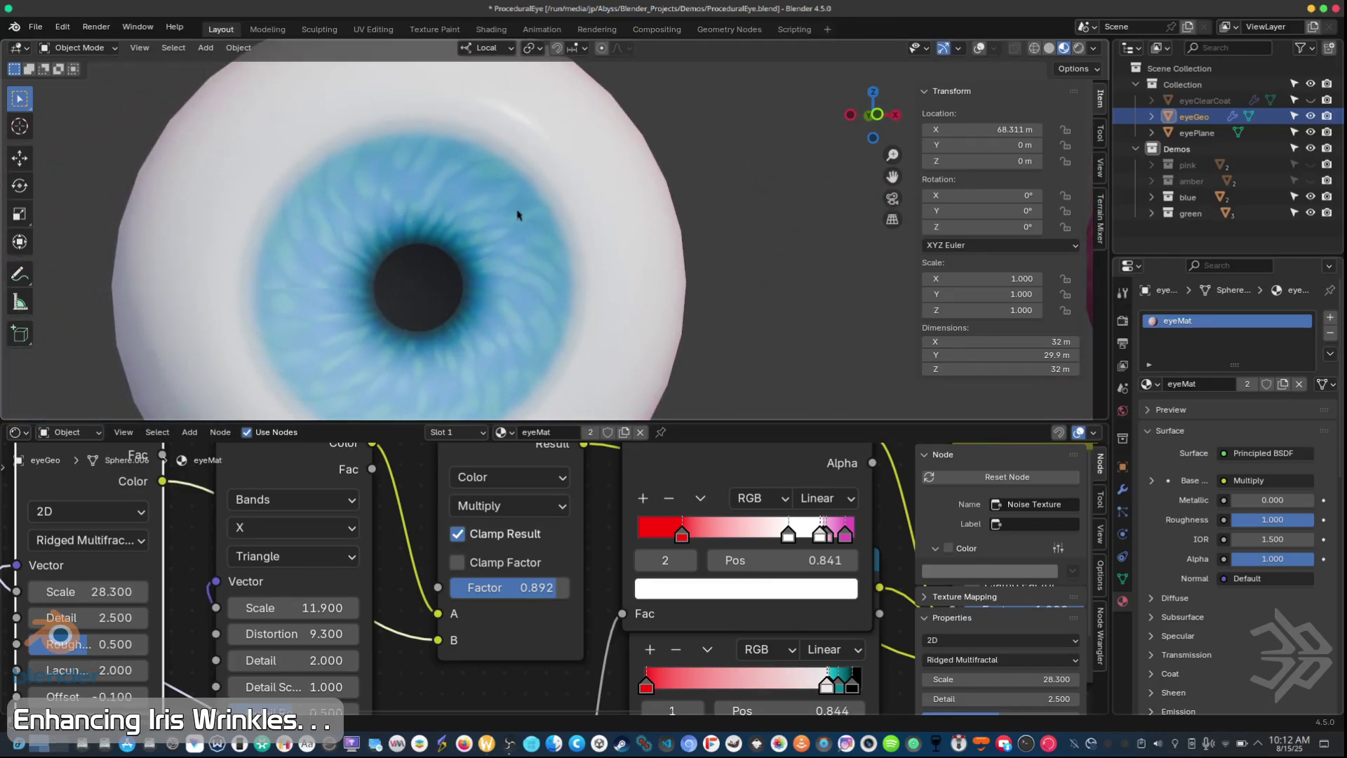
scroll(456, 337, "down", 7)
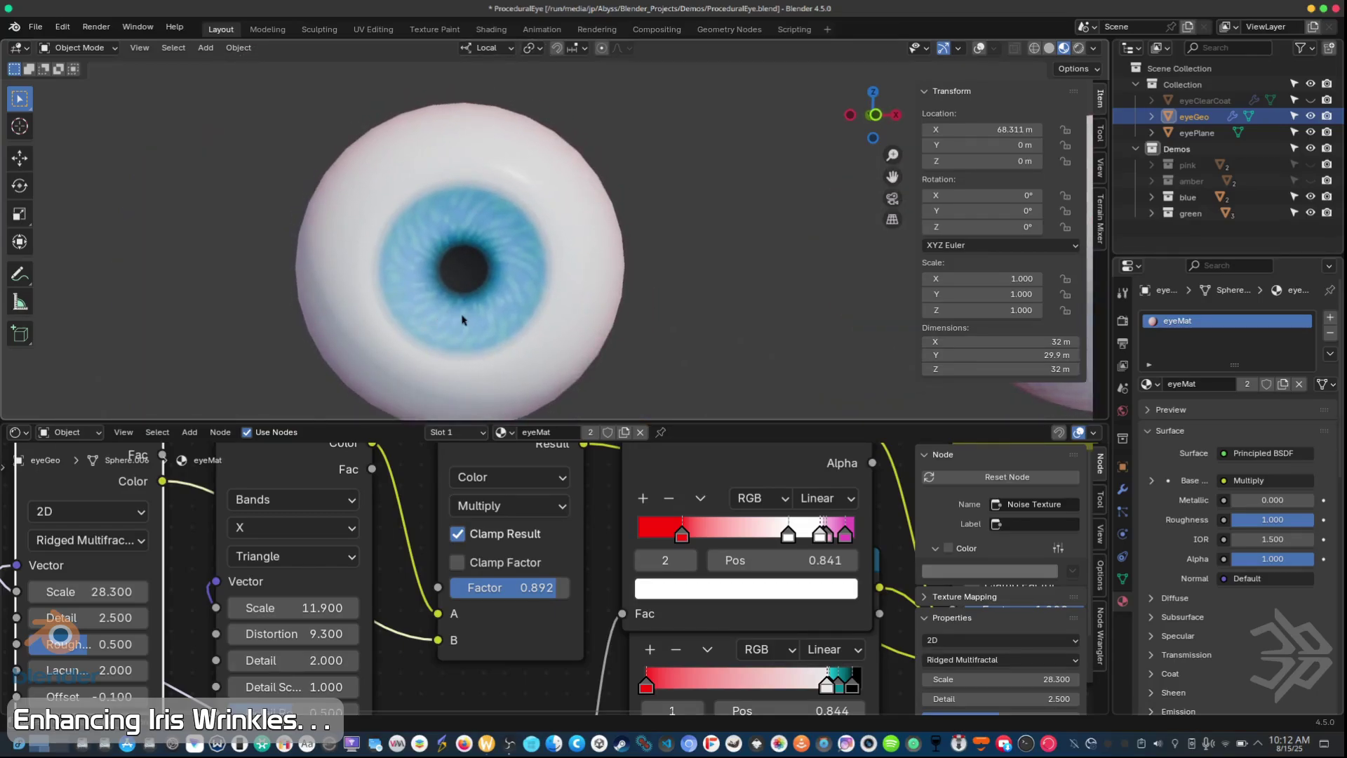
middle_click_drag(612, 279, 472, 301, "shift")
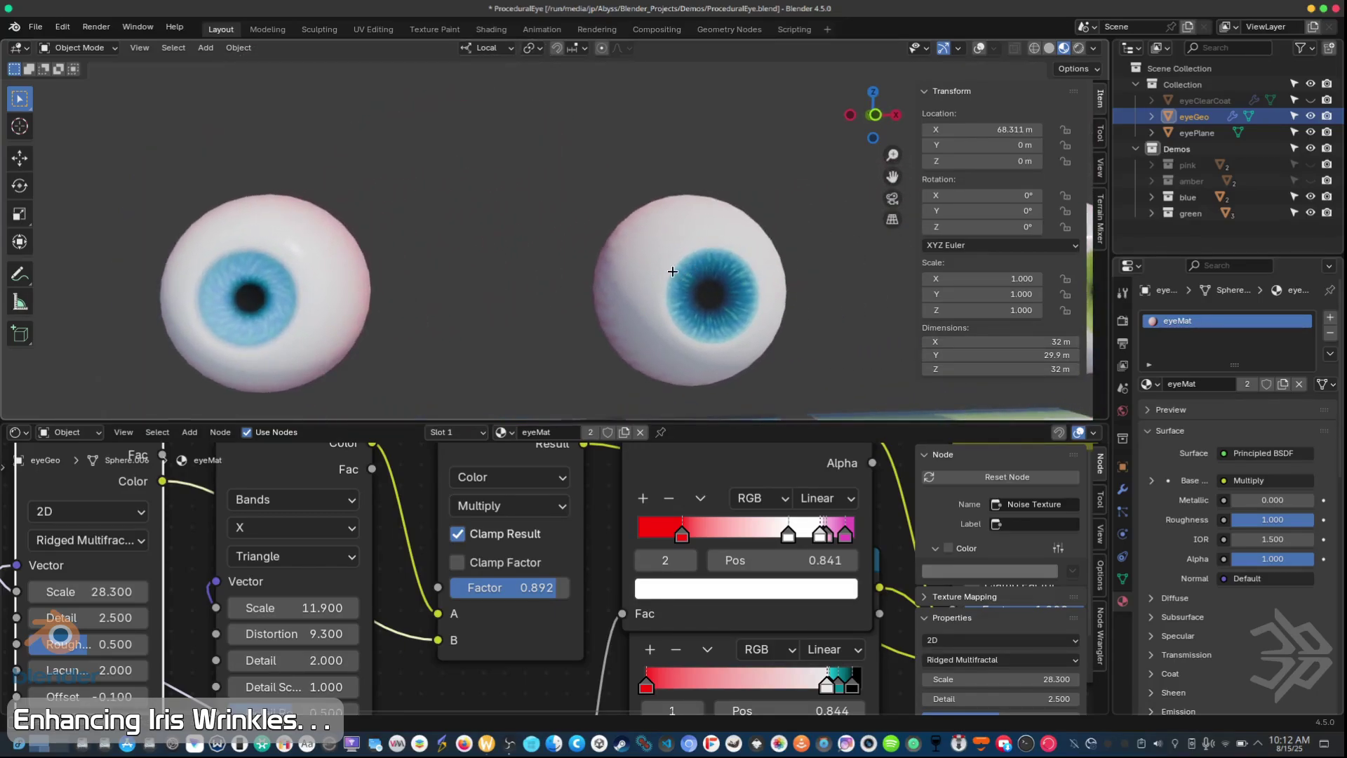
middle_click_drag(673, 274, 657, 274)
middle_click_drag(796, 289, 722, 289, "shift")
scroll(721, 289, "up", 6)
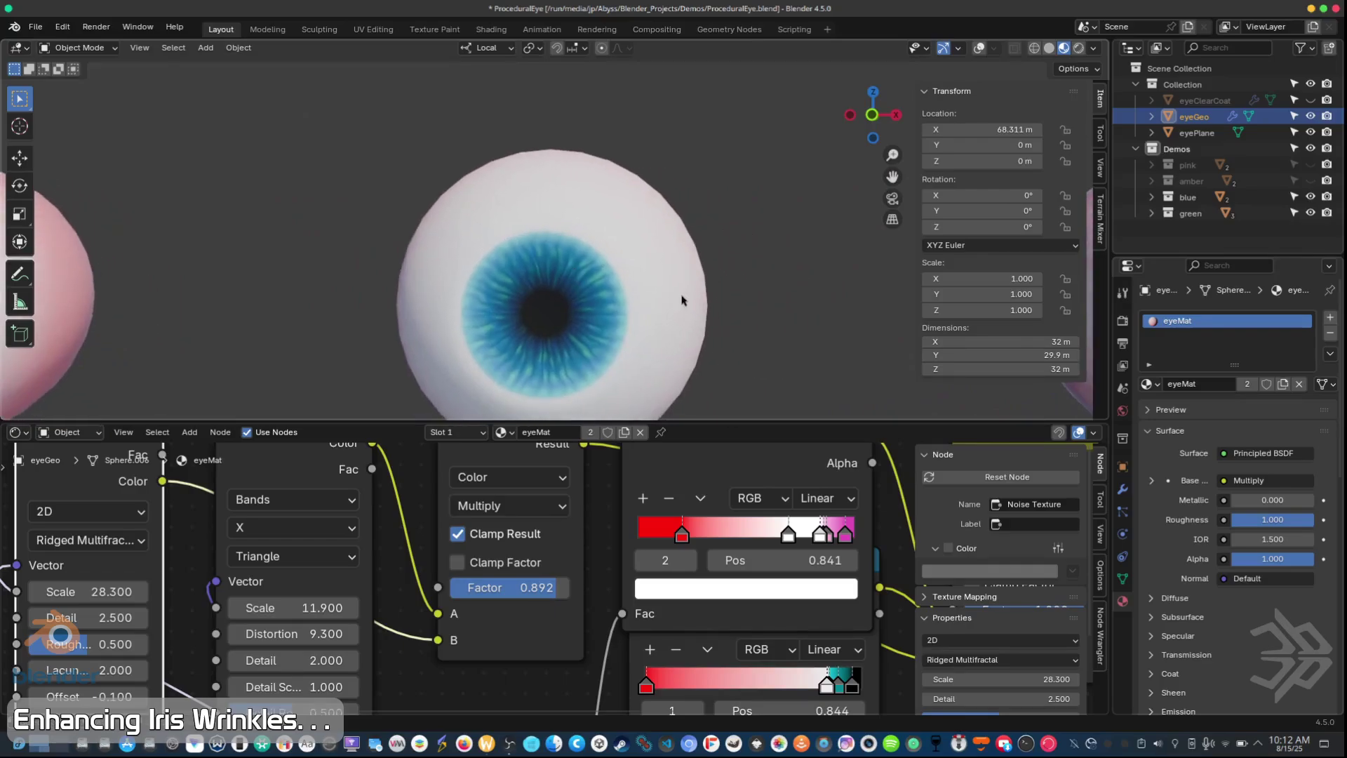
scroll(667, 308, "down", 3)
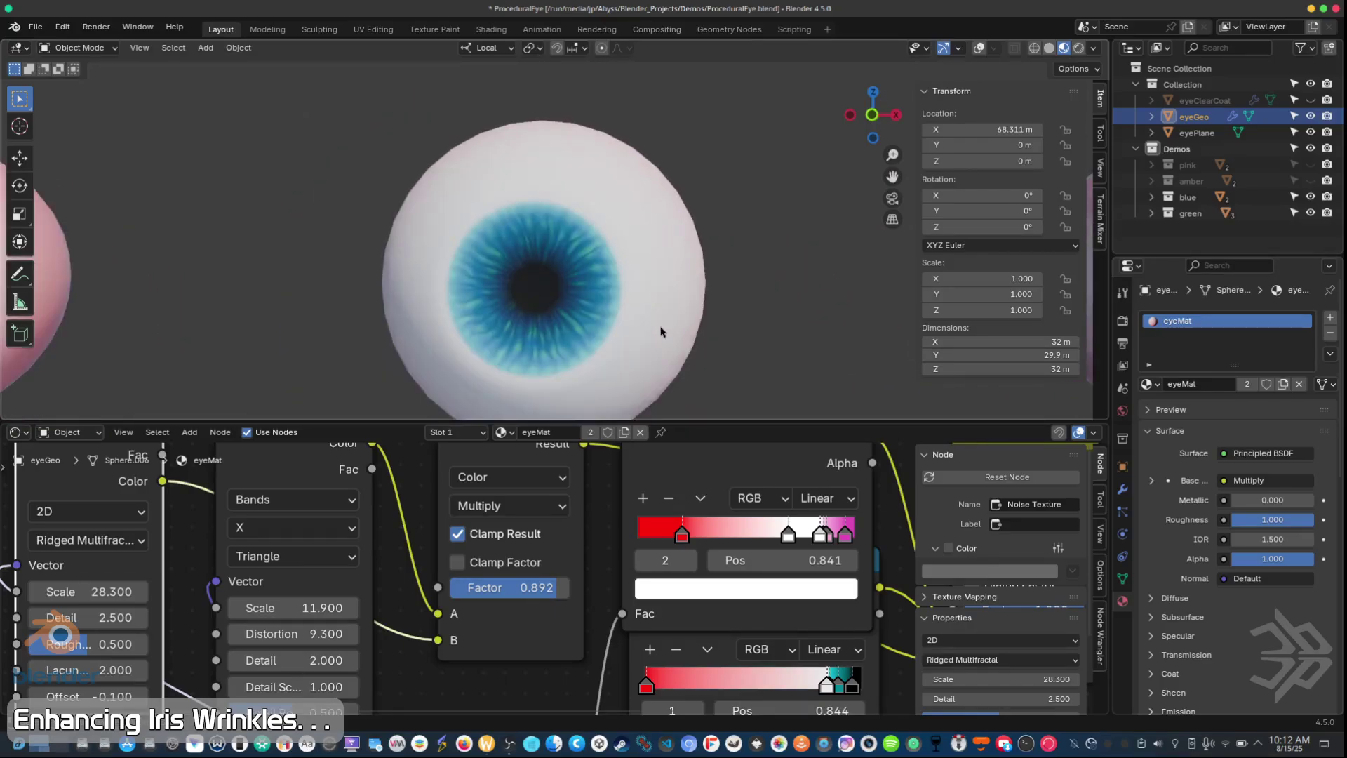
scroll(580, 347, "down", 3)
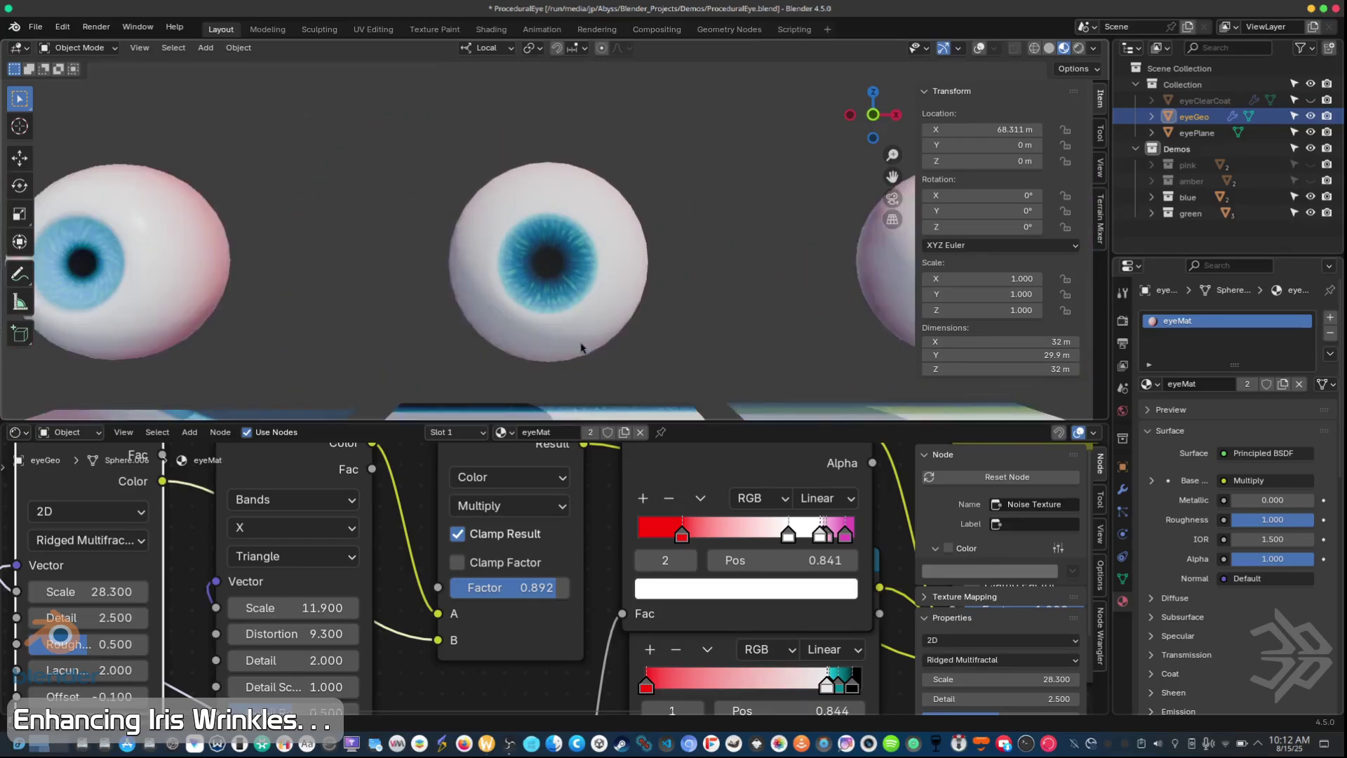
- Examine the green demo eye's iris up close and compare it with the blue eyes from a distance
scroll(776, 316, "down", 6, "ctrl")
scroll(706, 265, "up", 4)
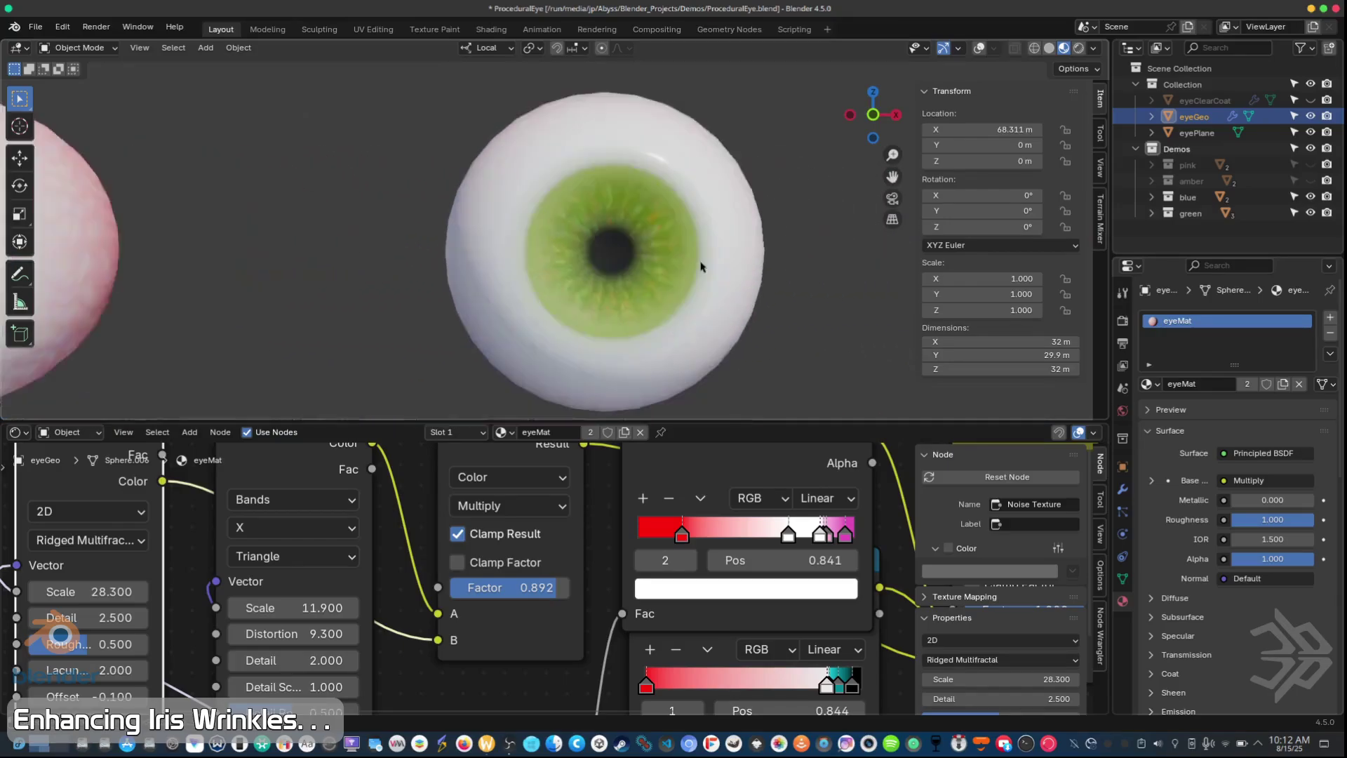
scroll(708, 270, "down", 6)
scroll(673, 285, "up", 5, "ctrl")
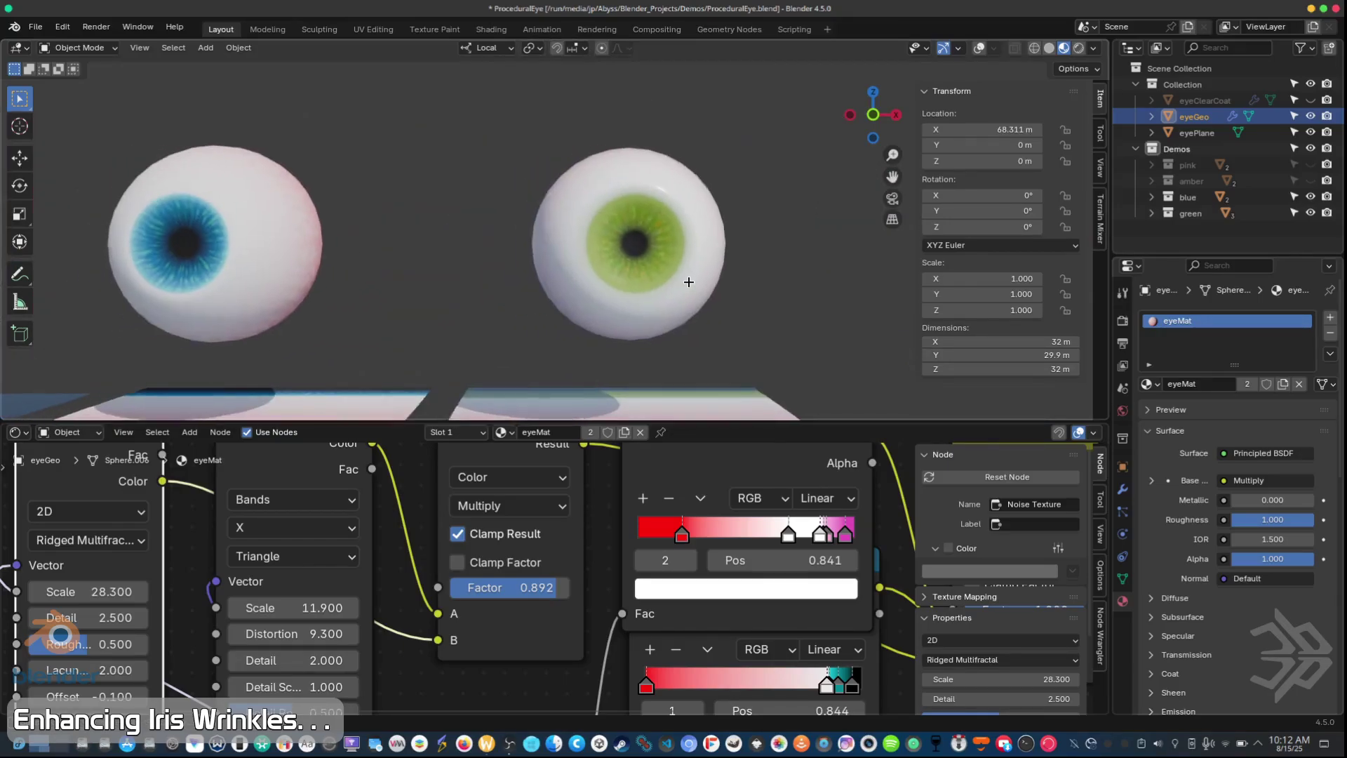
scroll(396, 287, "up", 3, "ctrl")
scroll(392, 284, "up", 3)
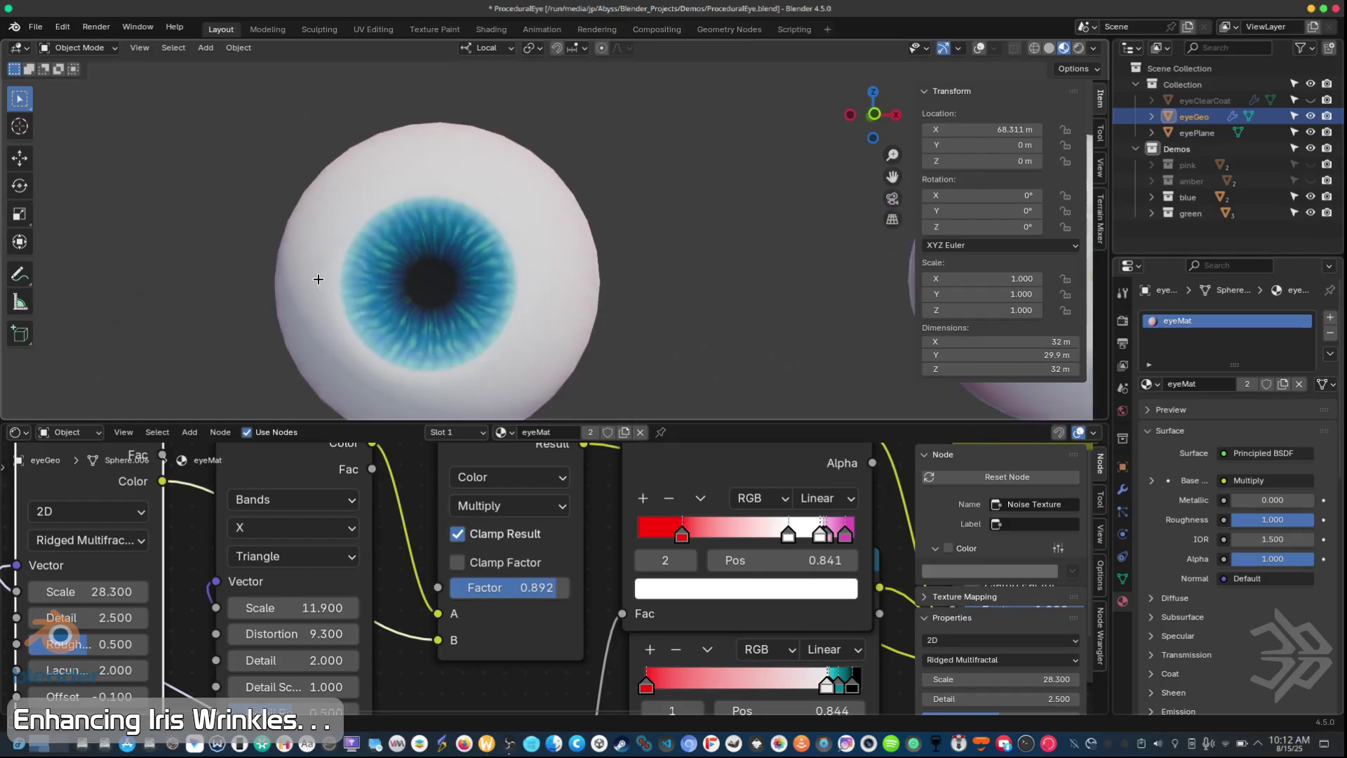
scroll(636, 328, "down", 3)
scroll(626, 323, "down", 3)
scroll(621, 351, "up", 3)
scroll(619, 360, "down", 3)
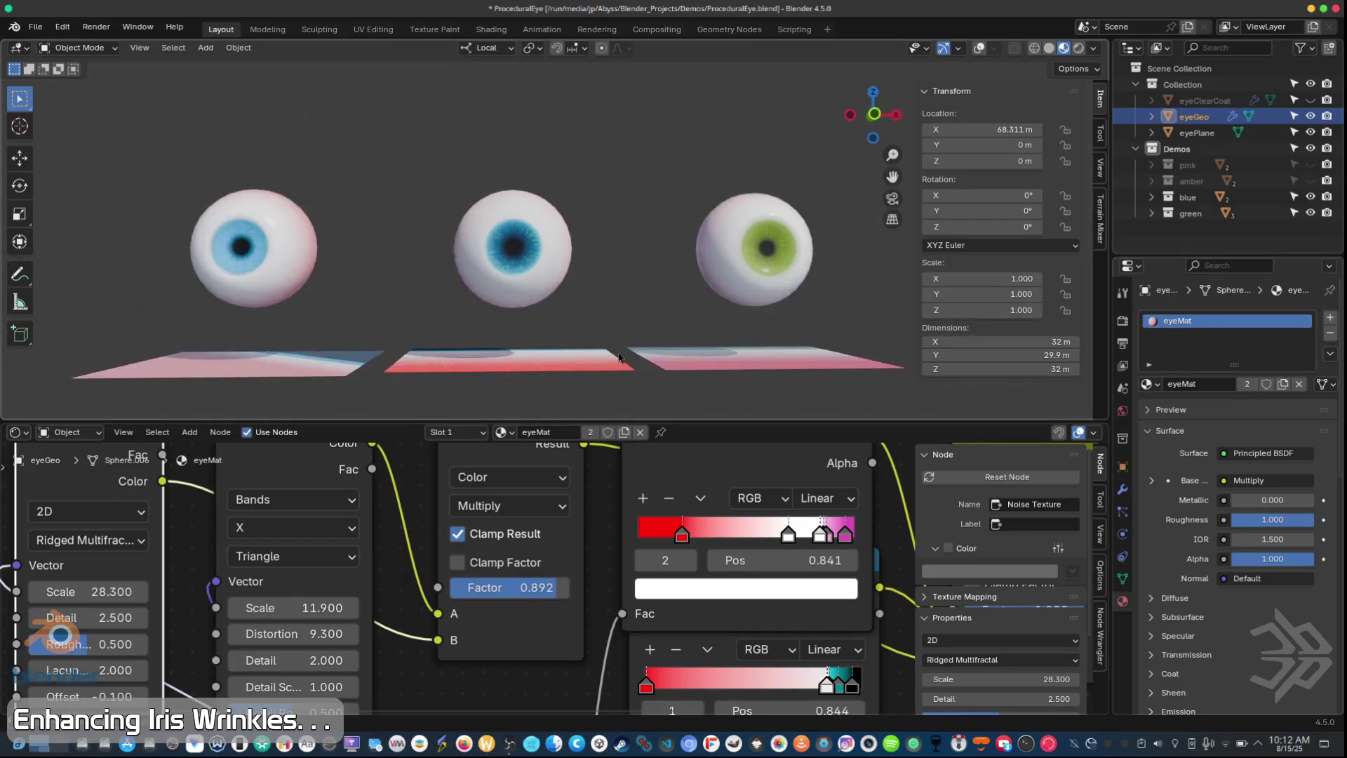